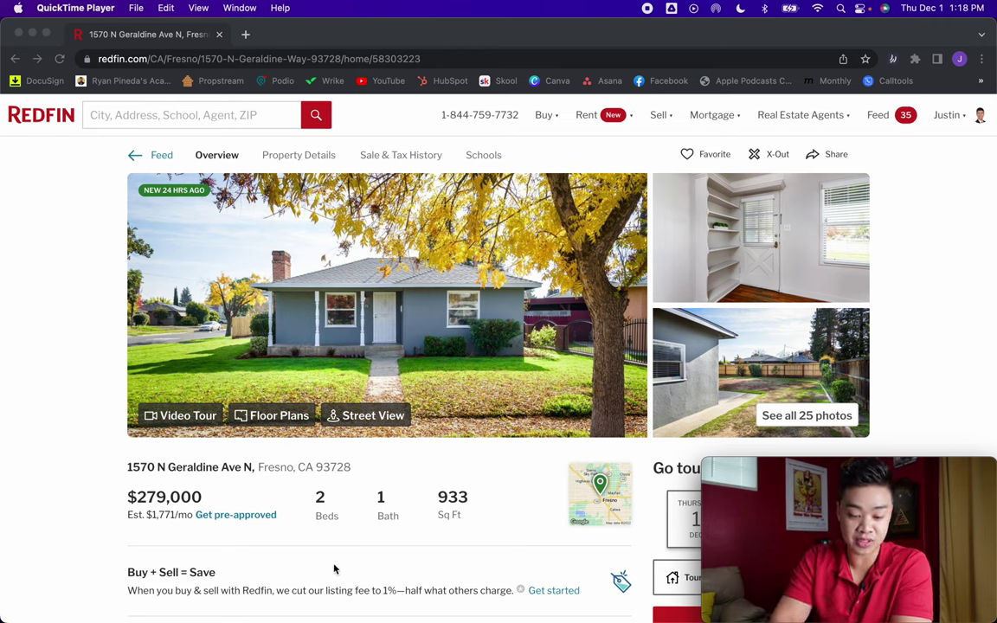
- Check the listing's bed and bath counts in the summary, and open its full photo gallery
left_click(327, 499)
double_click(333, 514)
double_click(408, 514)
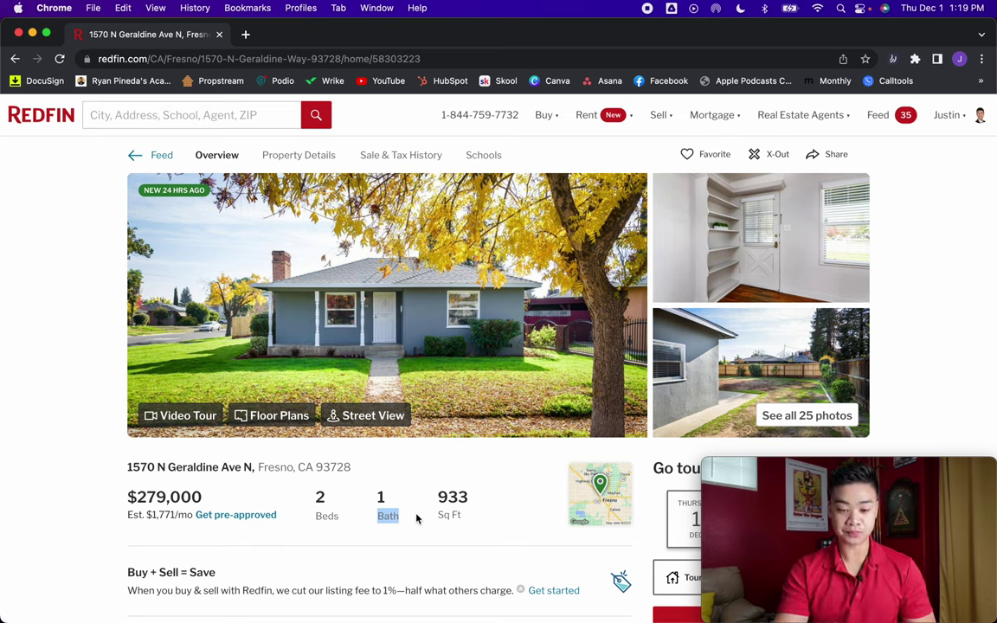
left_click(789, 420)
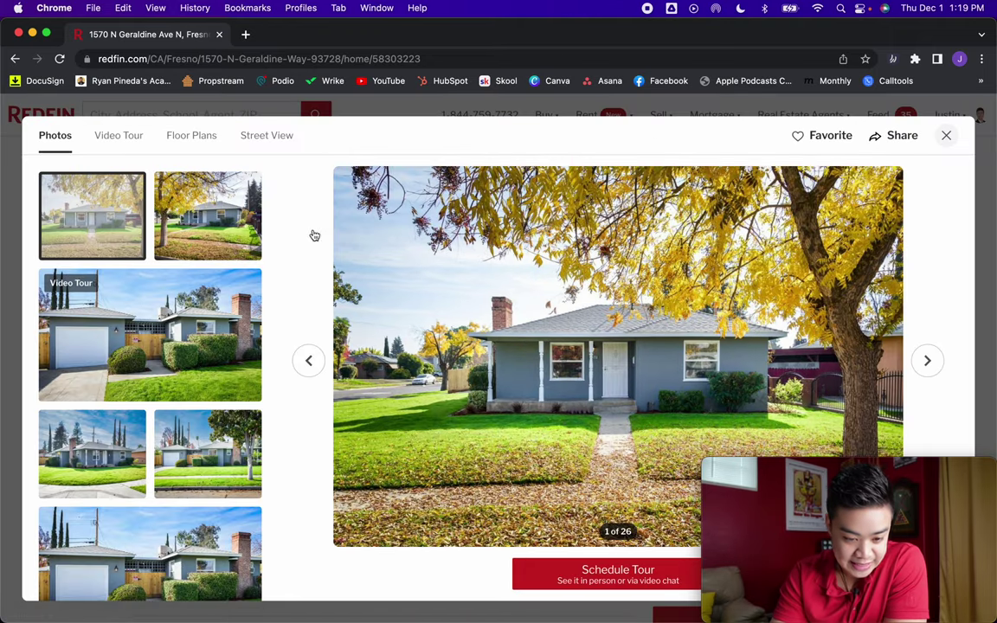
- Look through the front and street-side exterior photos of the house, from photo 2 through photo 6
left_click(235, 214)
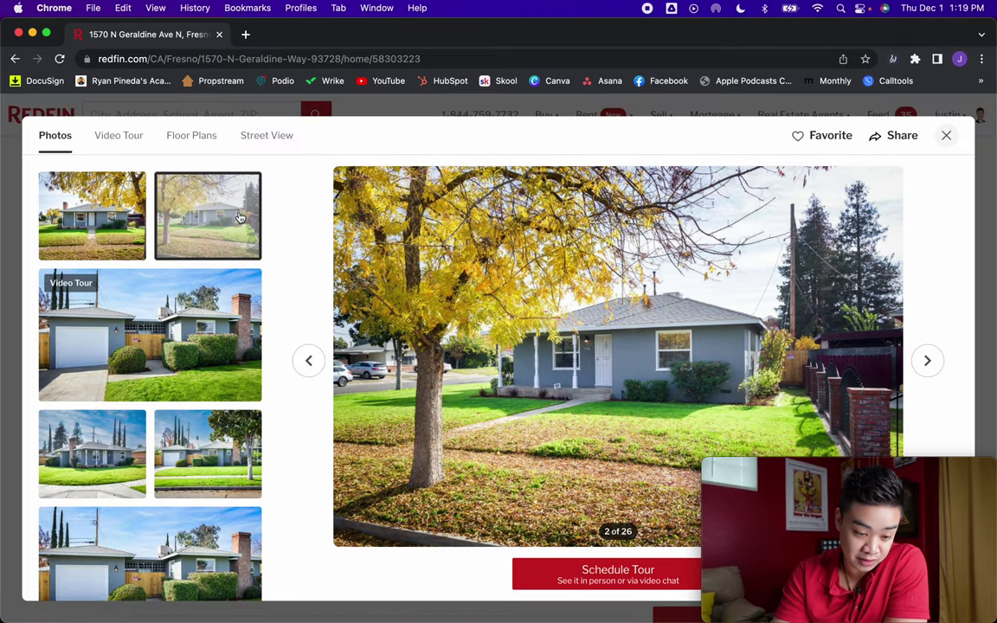
left_click(161, 310)
scroll(161, 310, "down", 1)
left_click(112, 435)
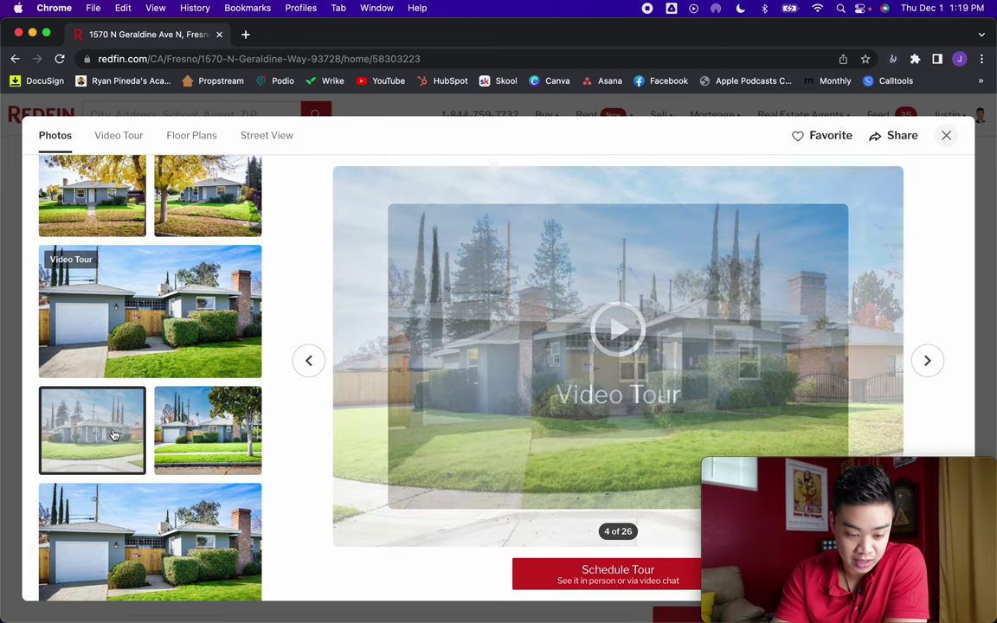
left_click(154, 237)
left_click(187, 440)
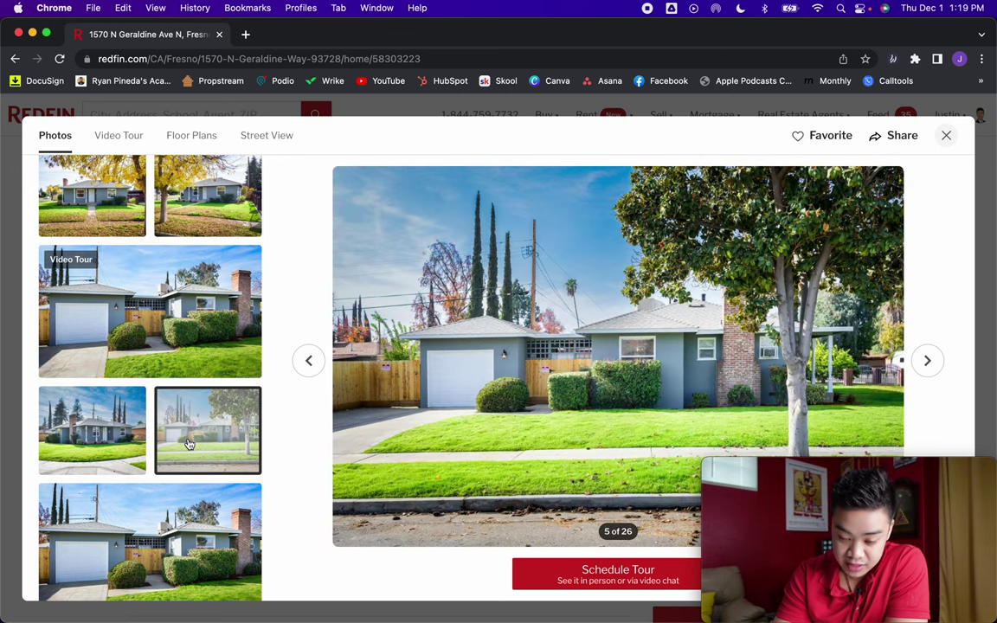
scroll(189, 443, "down", 1)
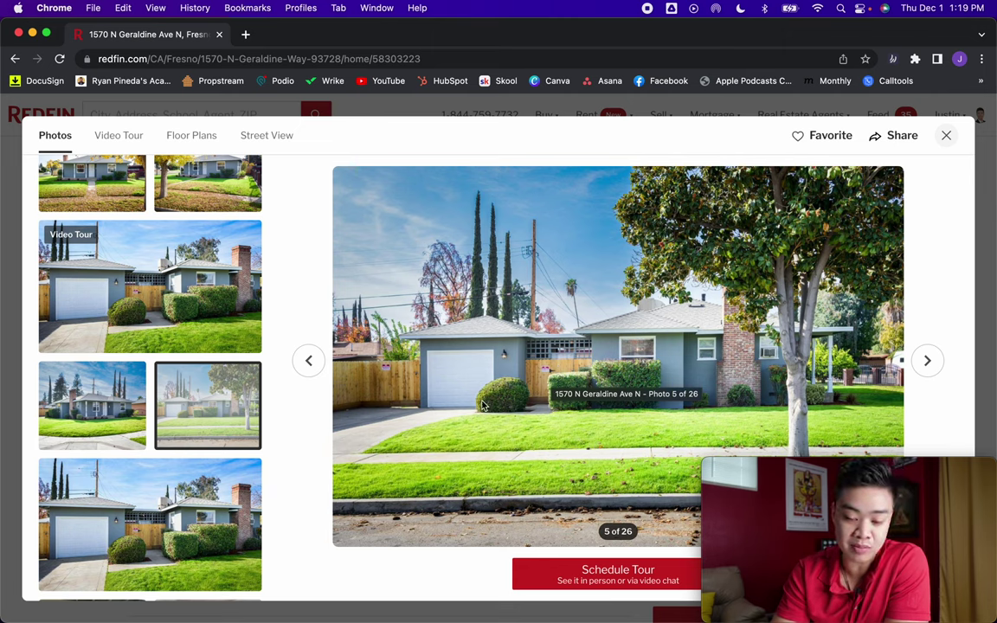
scroll(206, 379, "down", 3)
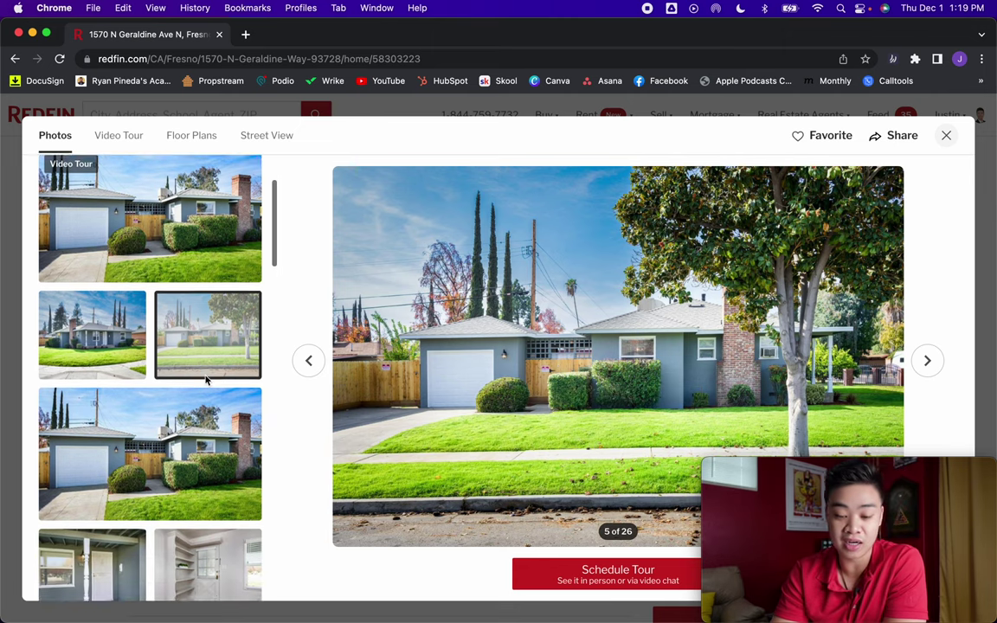
scroll(206, 379, "down", 2)
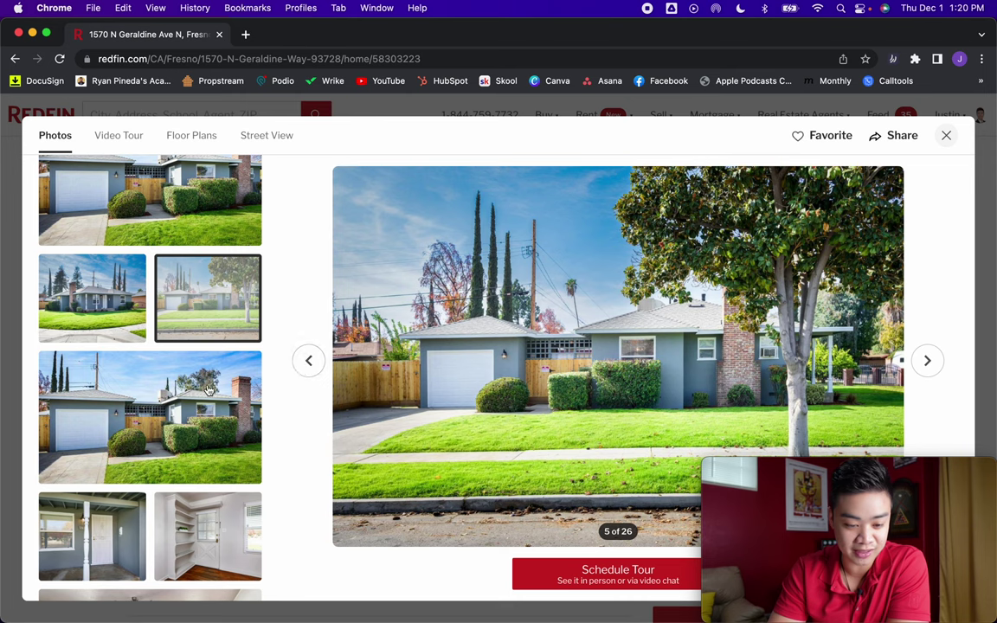
left_click(208, 390)
- View the photos of the built-in bookcase entry, the front porch and both living room angles
scroll(203, 394, "down", 3)
left_click(198, 403)
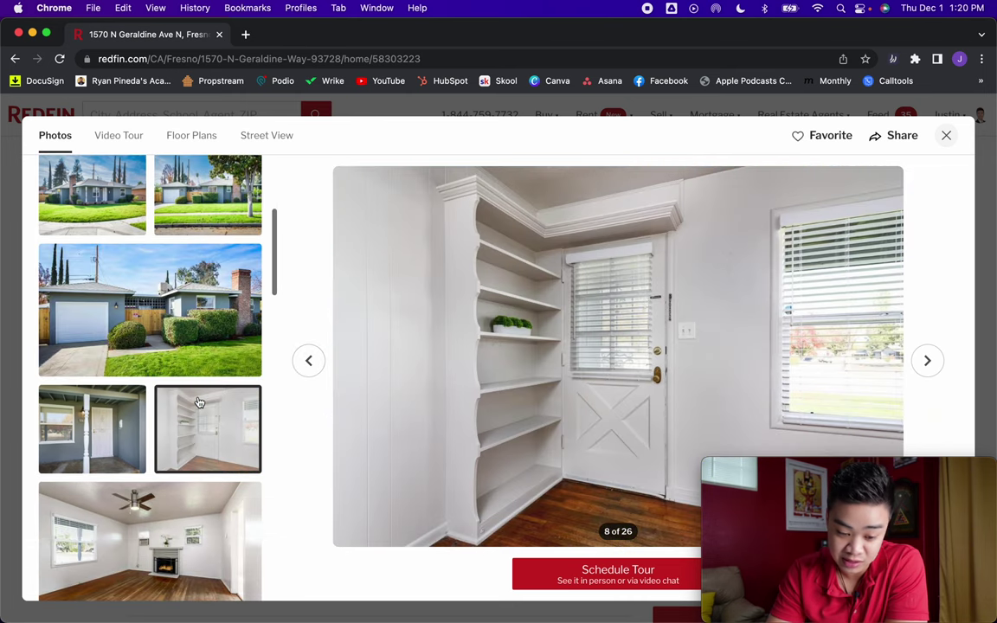
left_click(103, 394)
scroll(115, 423, "down", 2)
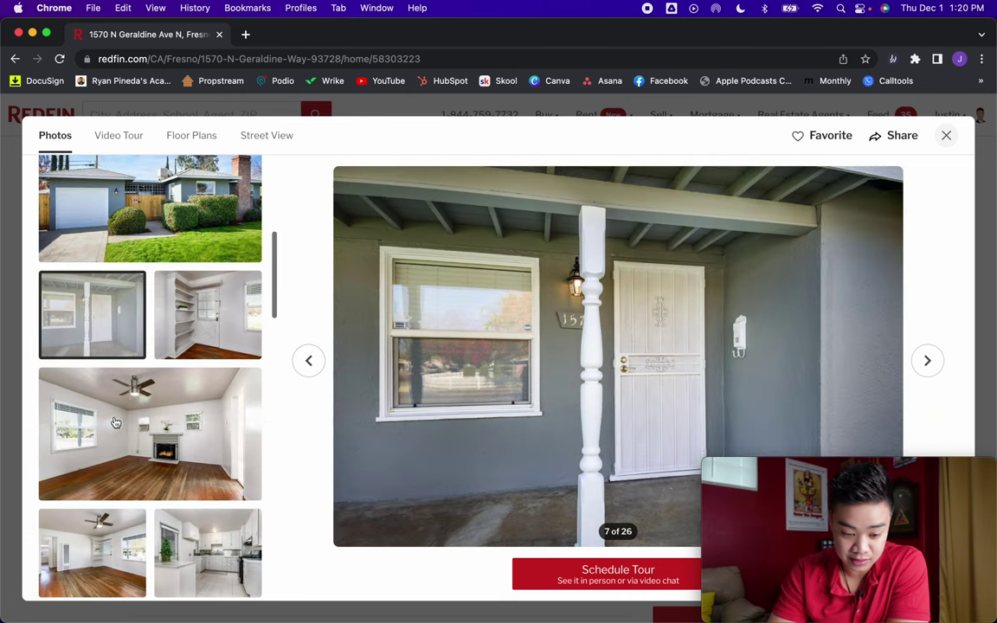
left_click(116, 422)
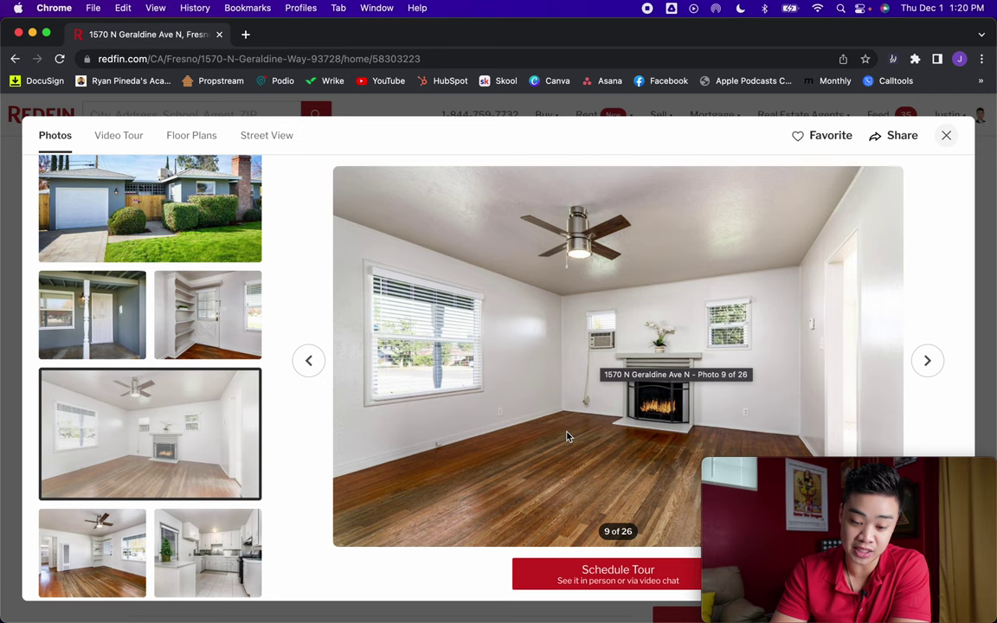
left_click(138, 524)
scroll(143, 432, "down", 2)
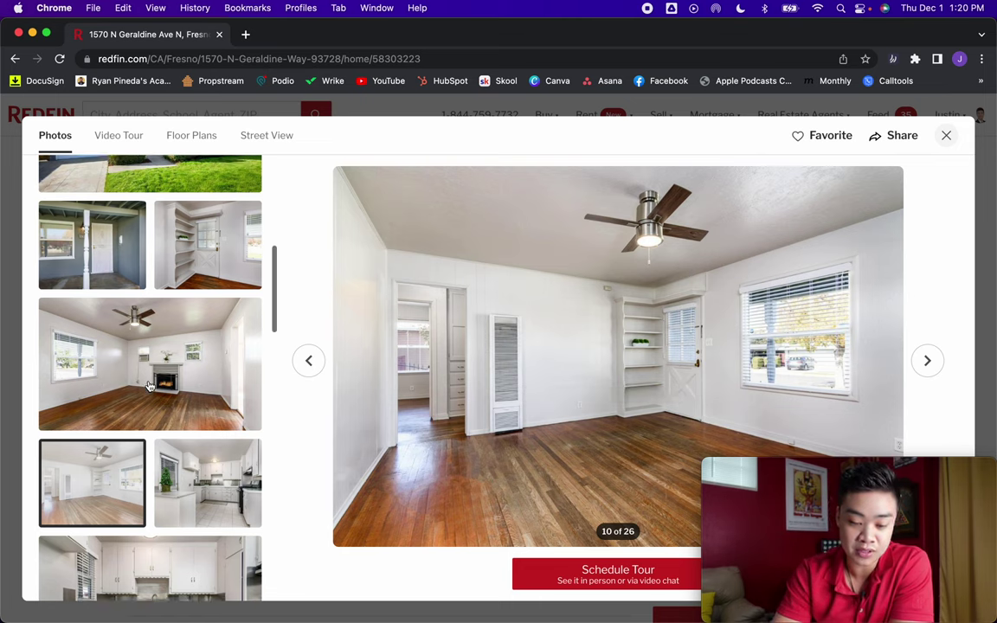
- Examine the kitchen photos, returning to the wide view with the bar counter, and view the breakfast nook photo
scroll(149, 386, "down", 2)
left_click(183, 405)
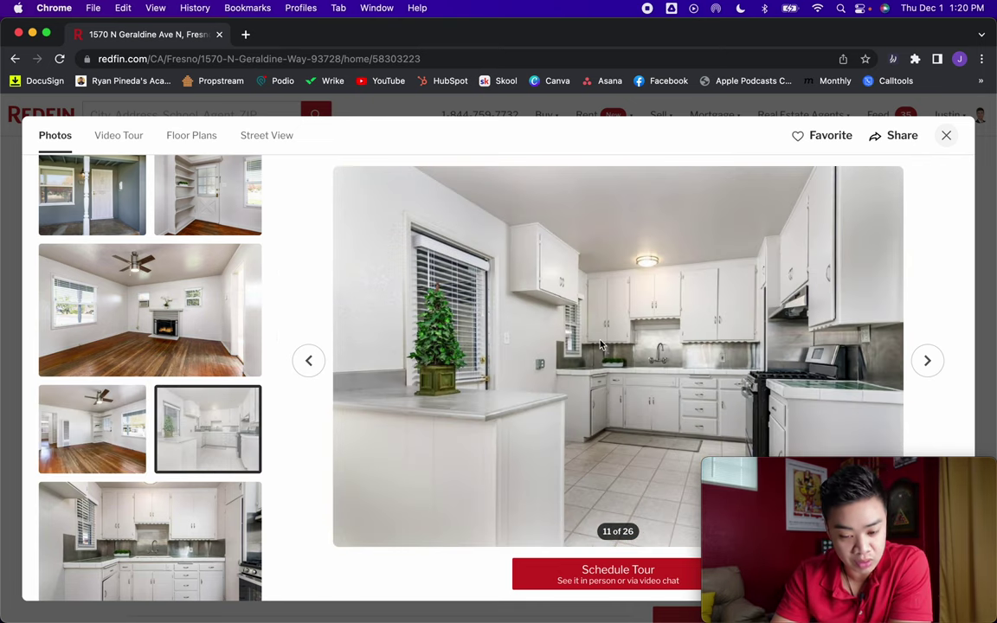
left_click(198, 512)
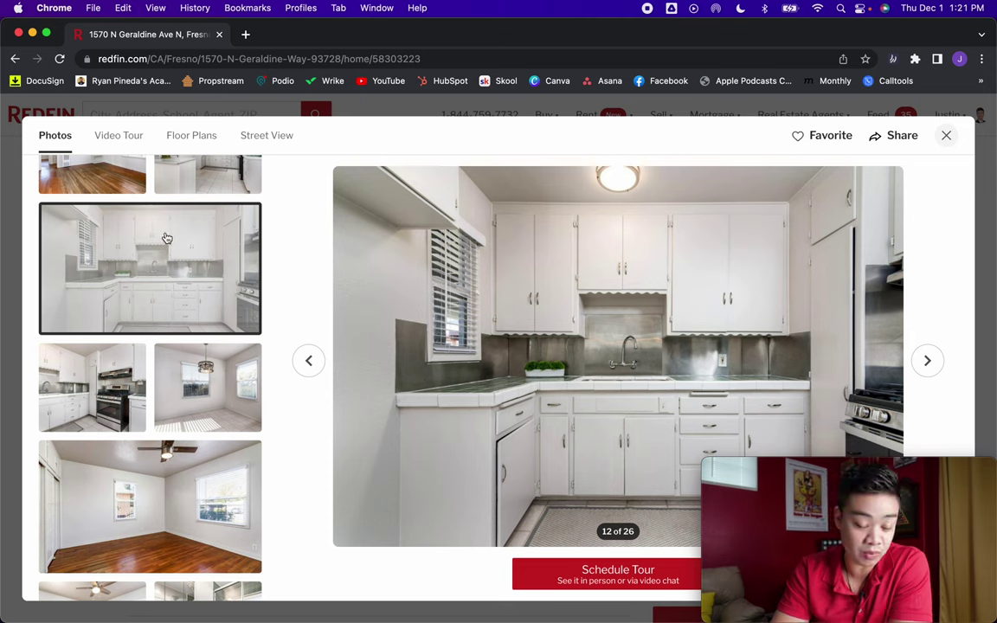
scroll(202, 228, "up", 2)
left_click(202, 229)
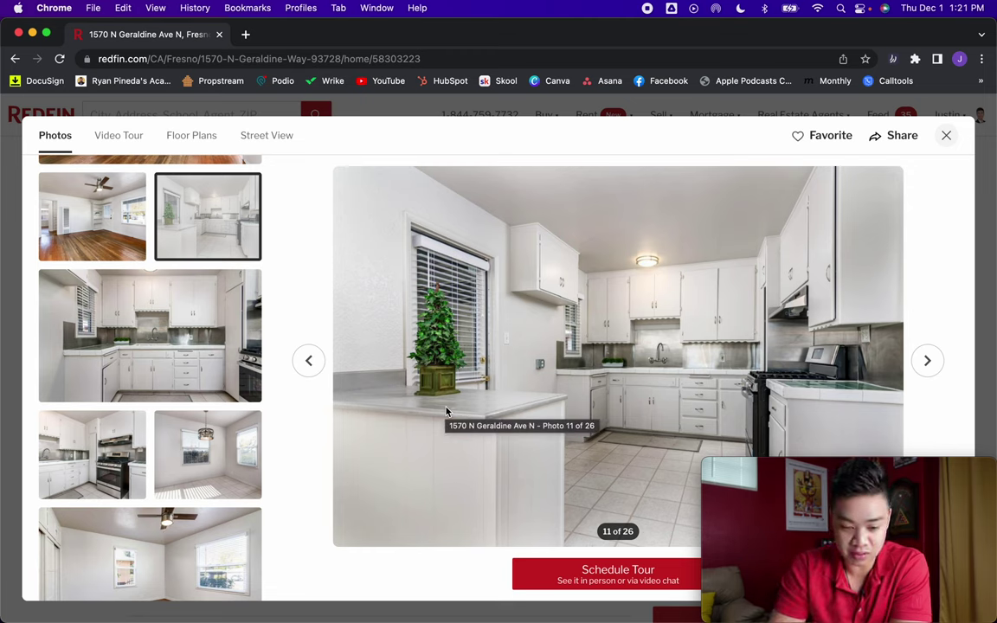
left_click(220, 355)
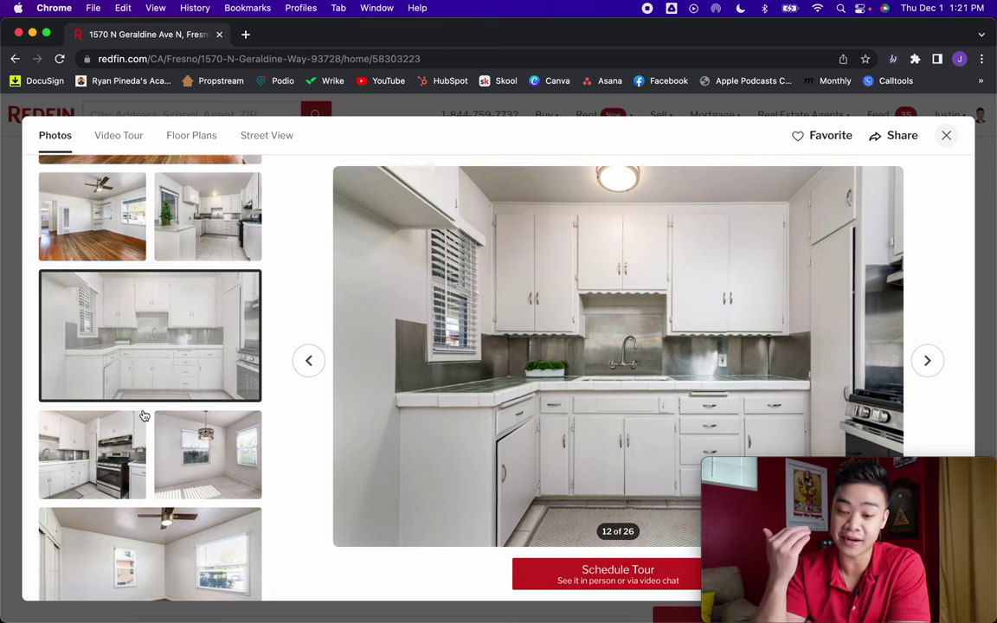
left_click(101, 458)
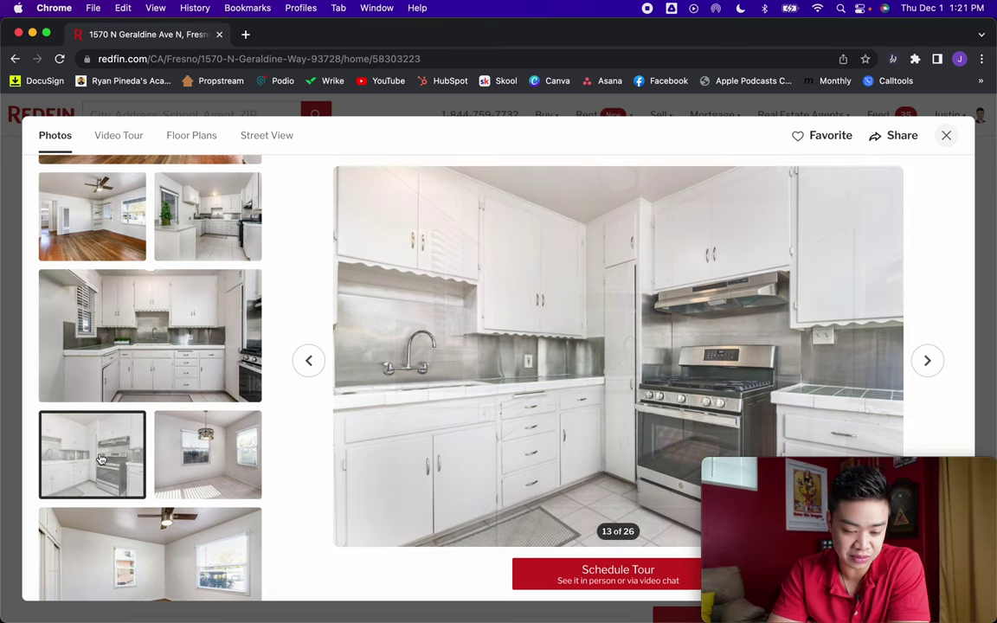
scroll(100, 458, "down", 1)
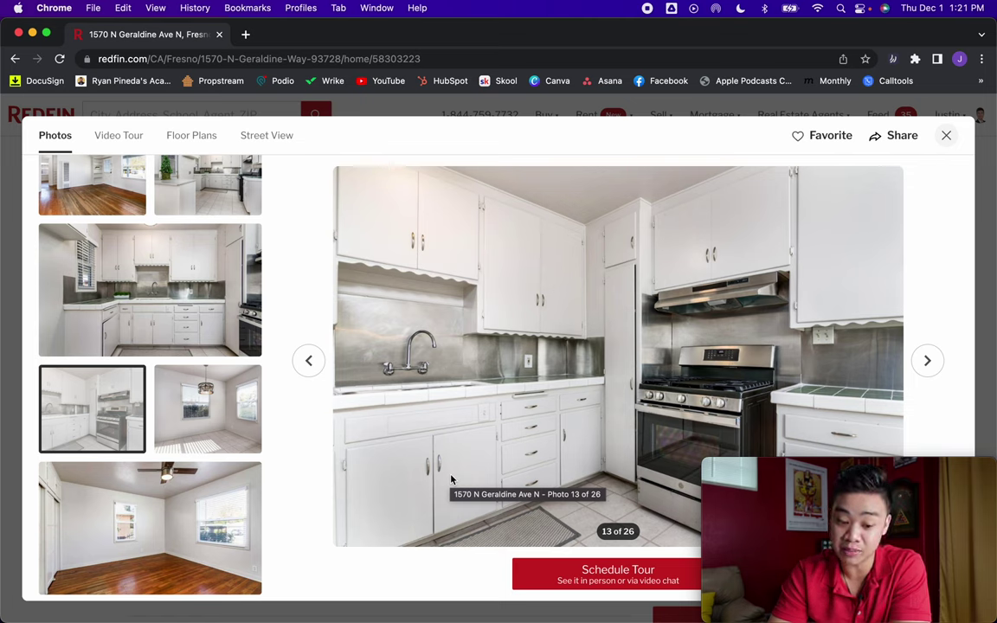
left_click(216, 407)
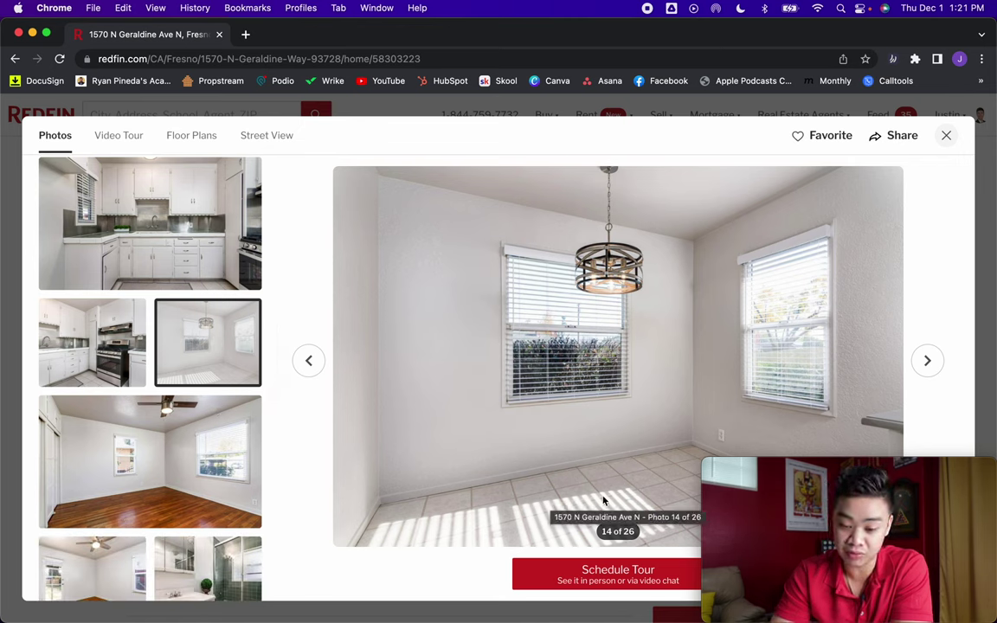
- View the two bedroom photos and the bathroom photo with the green-tiled shower
left_click(127, 470)
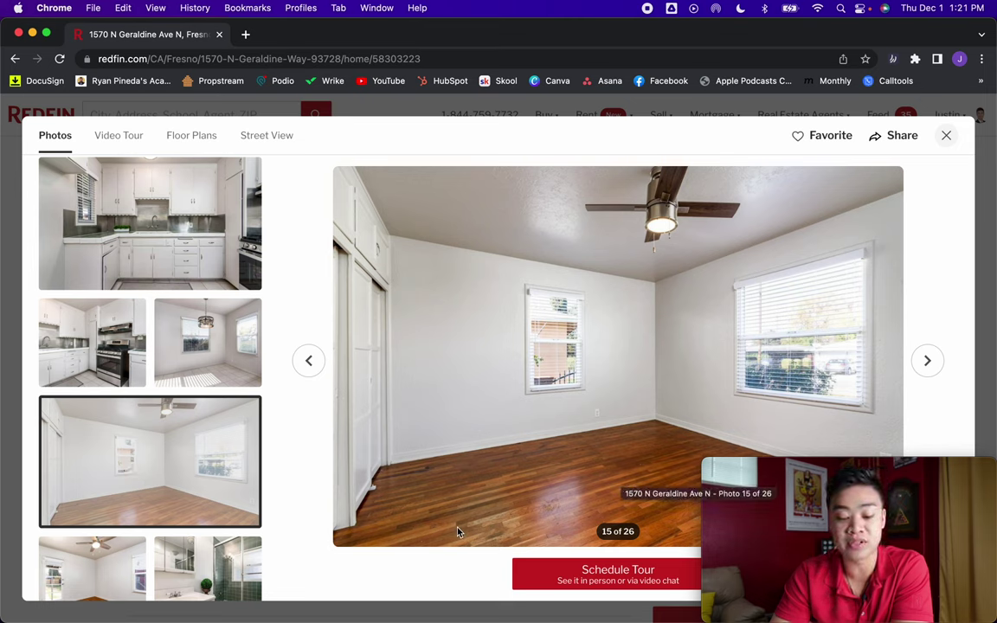
scroll(101, 396, "down", 3)
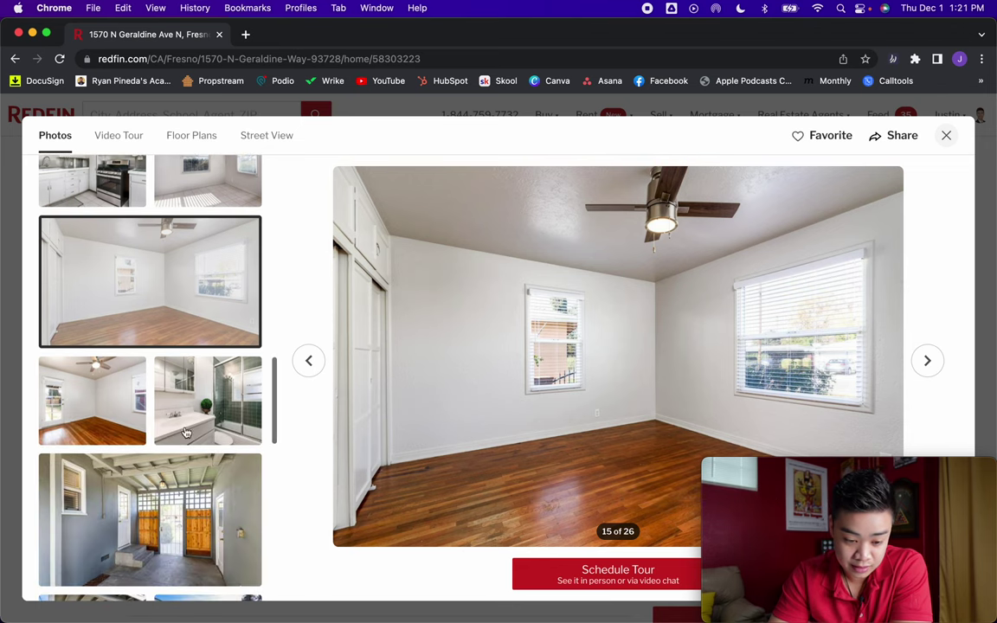
left_click(100, 396)
left_click(167, 405)
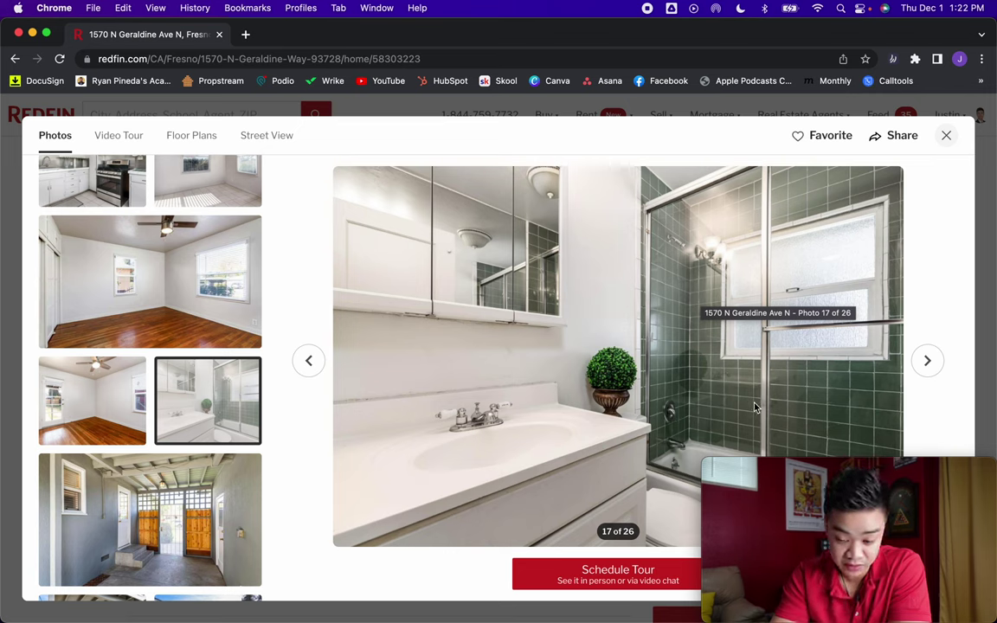
- View the covered patio photos and the first backyard photos, through photo 22
left_click(147, 467)
scroll(142, 409, "down", 3)
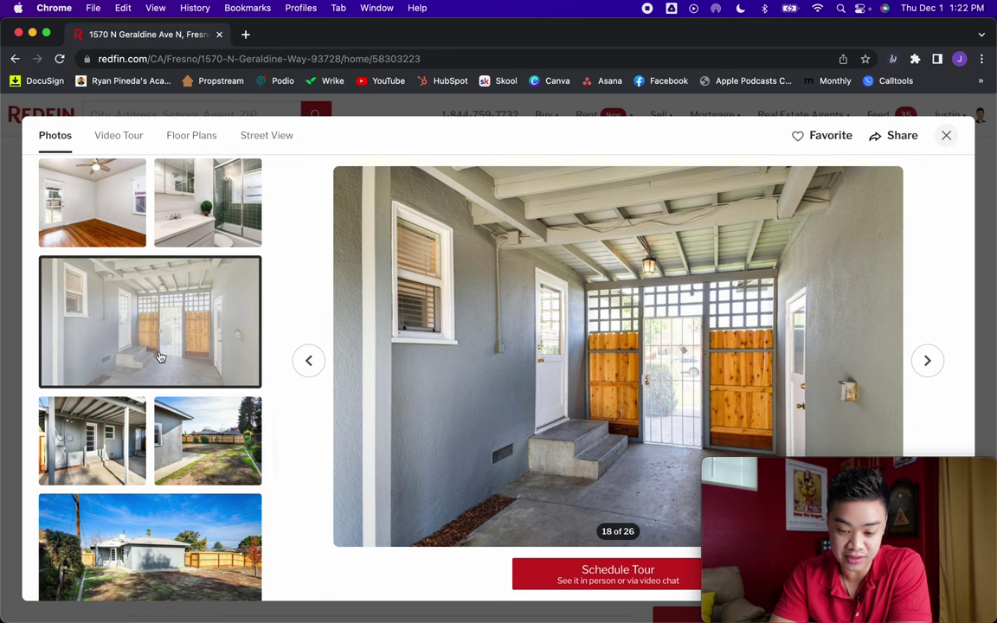
left_click(97, 407)
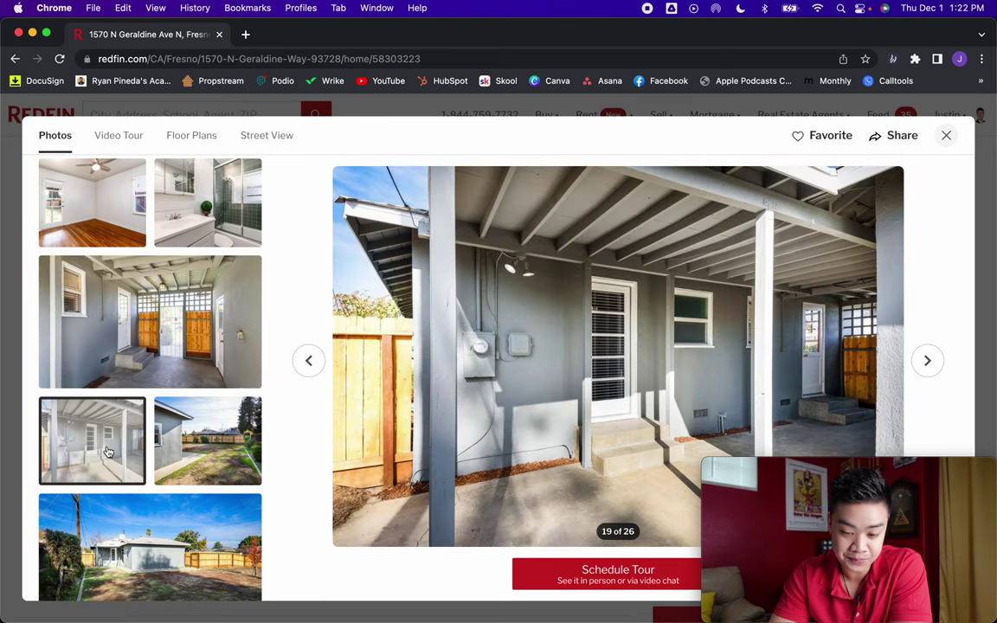
left_click(188, 456)
scroll(173, 458, "down", 1)
left_click(159, 473)
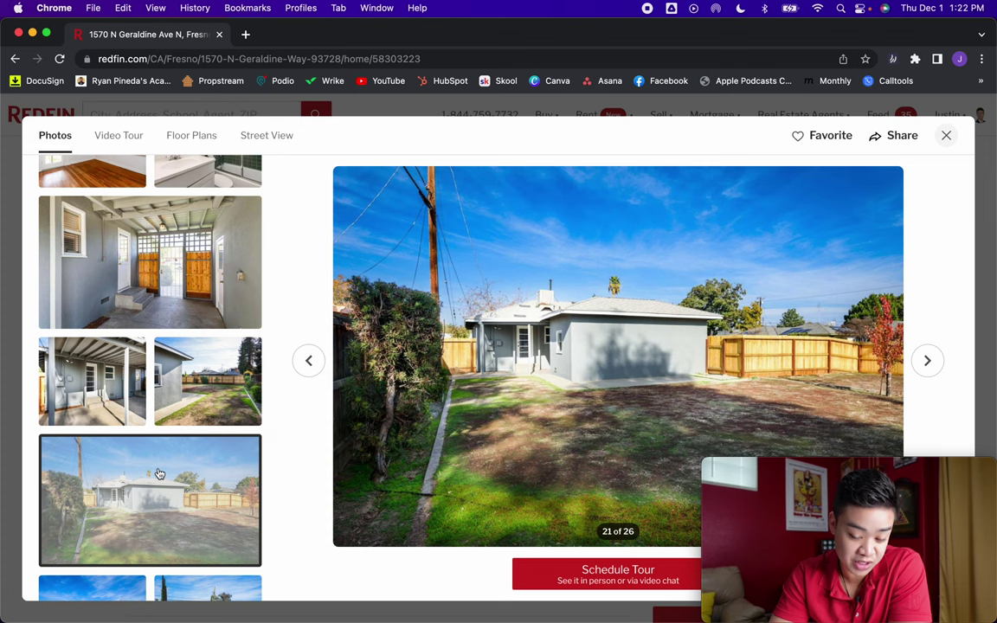
scroll(159, 473, "down", 1)
left_click(92, 563)
scroll(156, 443, "down", 1)
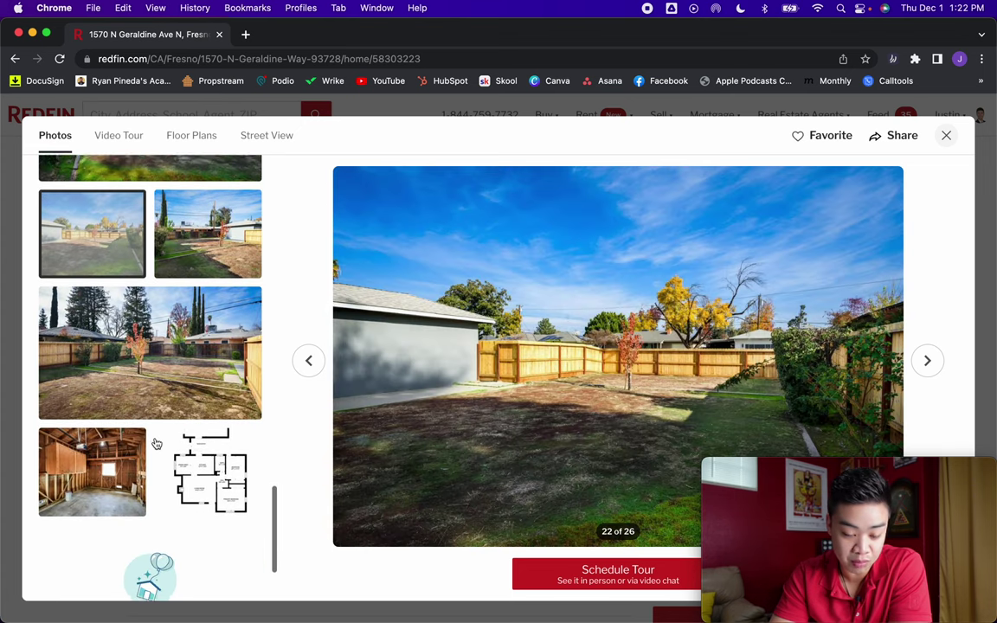
- View the garage interior photo and go back over the backyard photos, finishing on photo 22
left_click(94, 458)
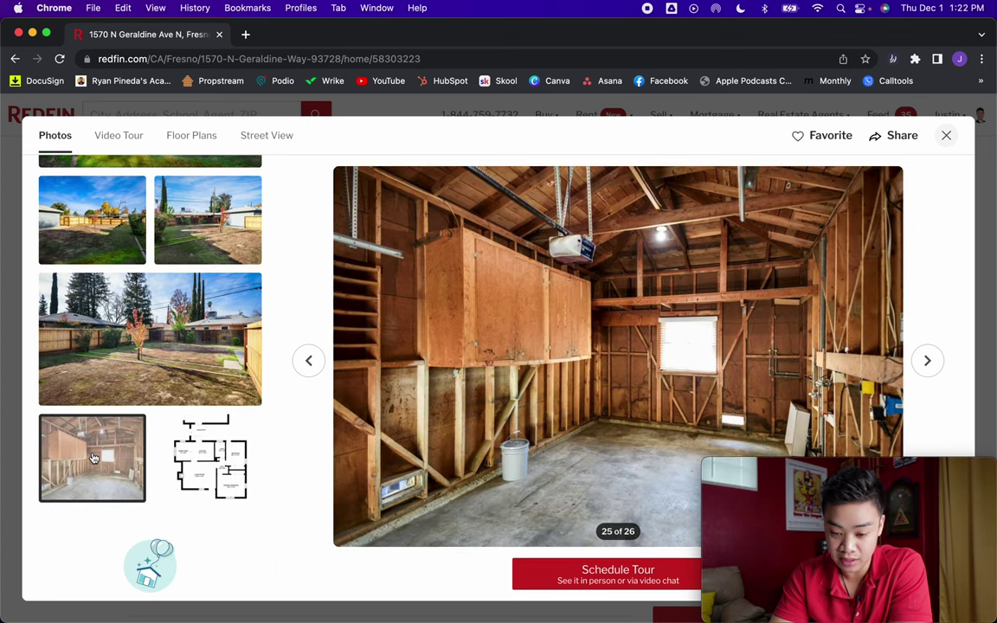
left_click(99, 333)
left_click(92, 419)
left_click(132, 371)
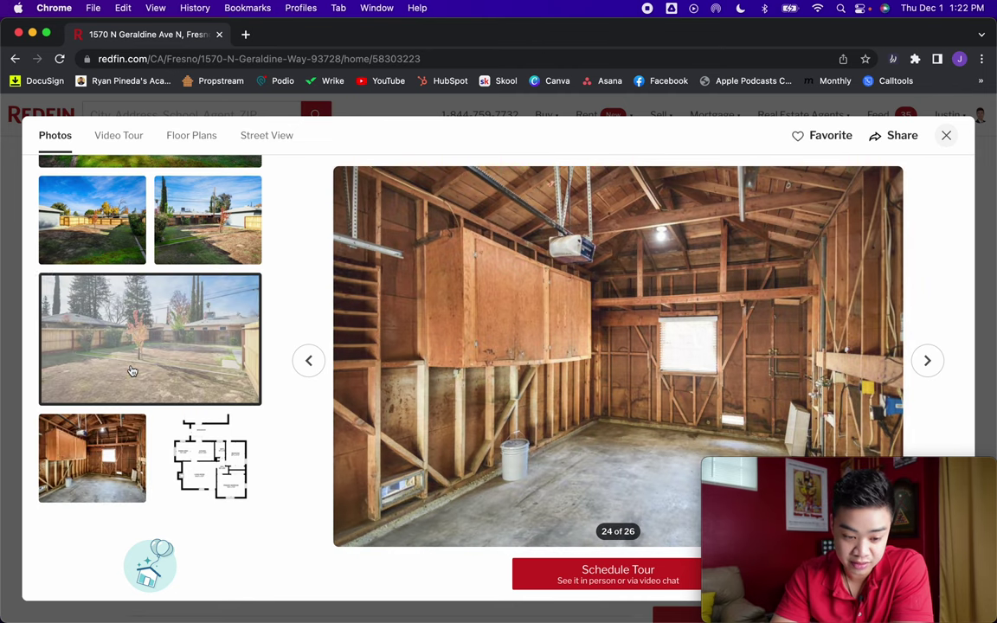
left_click(163, 195)
left_click(109, 238)
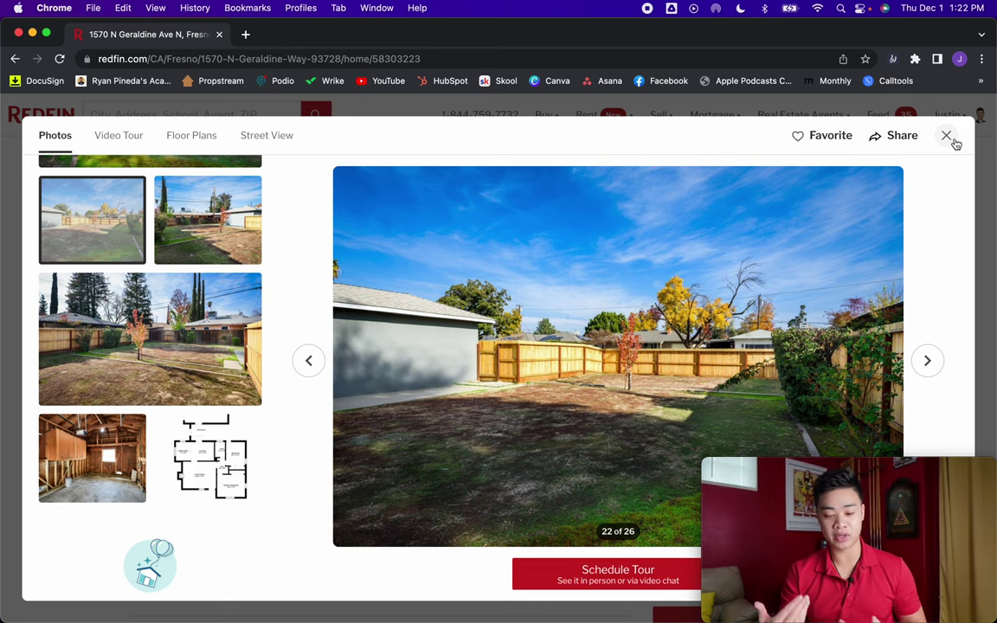
- Return to the start of the photo thumbnails and close the gallery
scroll(195, 429, "up", 10)
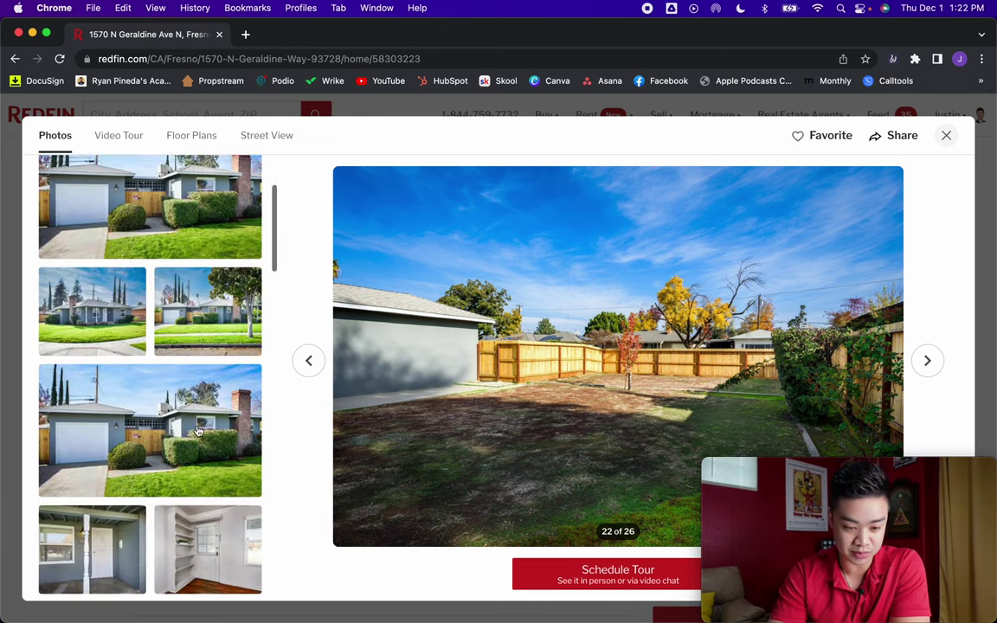
scroll(197, 430, "up", 3)
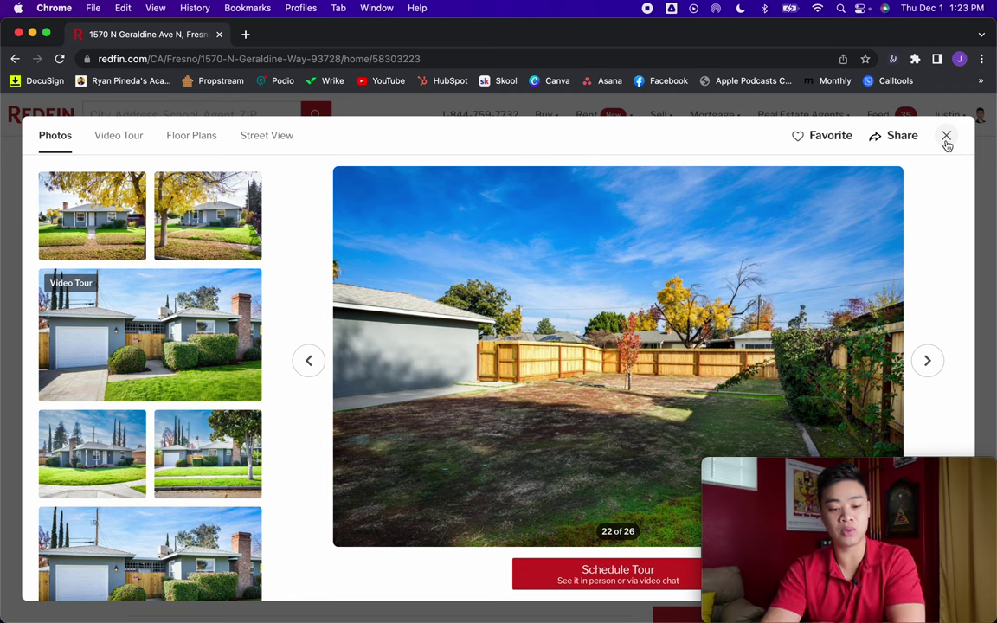
left_click(947, 136)
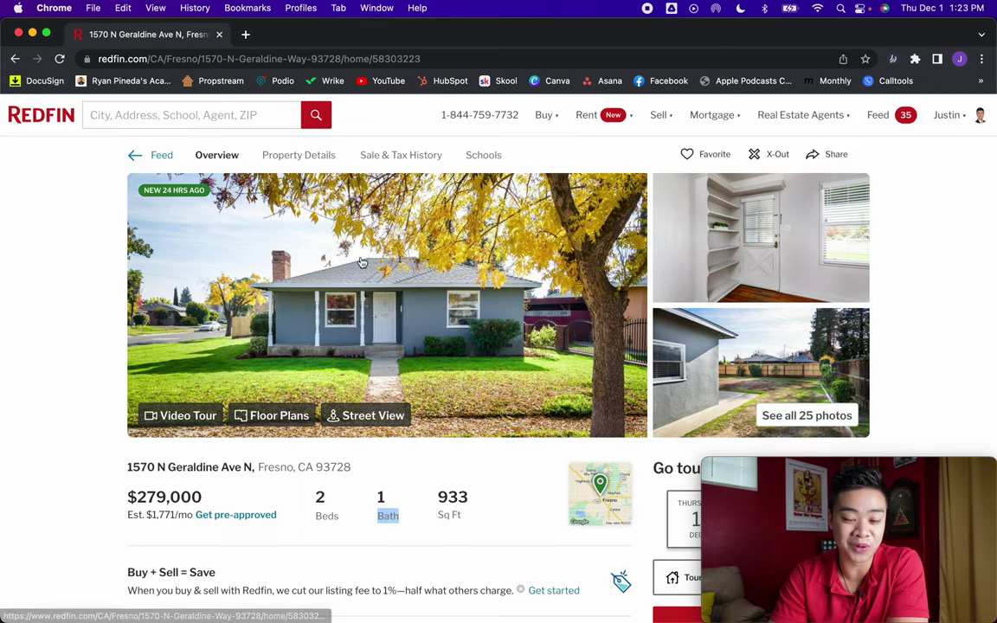
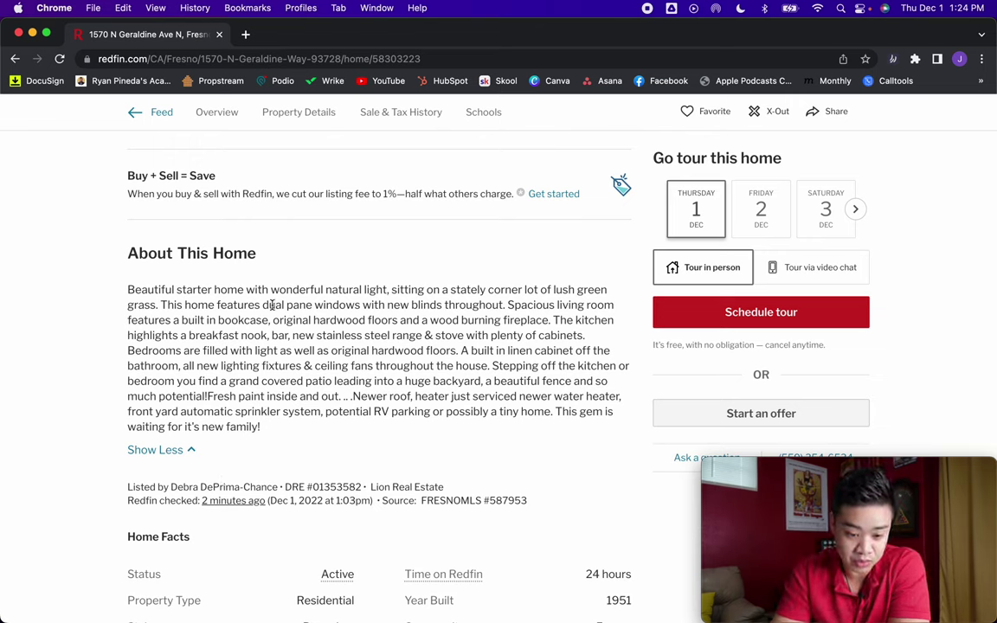
- Read the description's details on windows and blinds, fireplace, kitchen range and cabinets, and lighting fixtures and ceiling fans
left_click_drag(378, 304, 492, 305)
left_click_drag(272, 319, 555, 321)
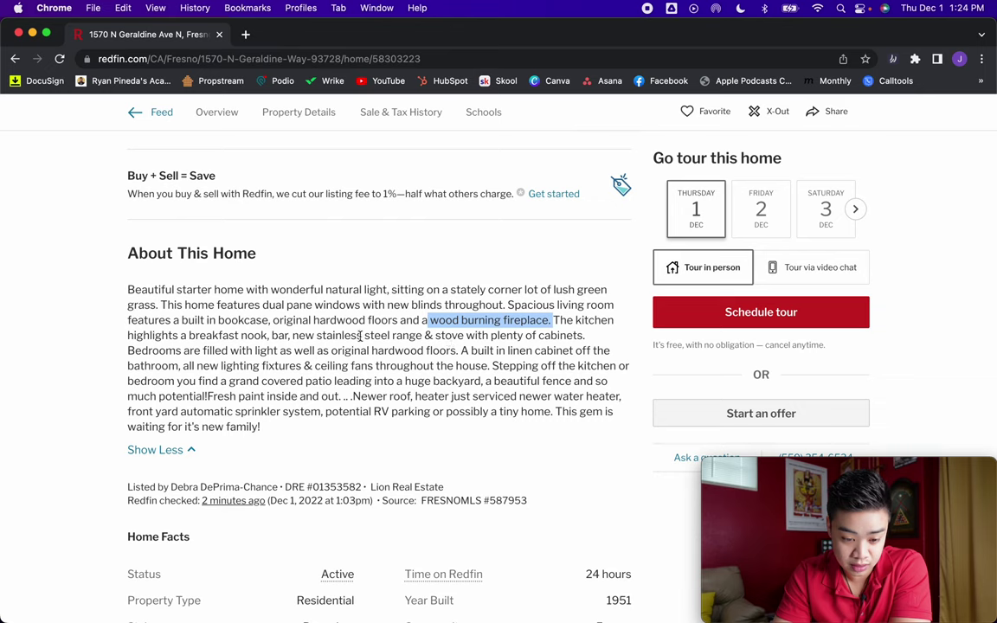
left_click_drag(329, 335, 583, 336)
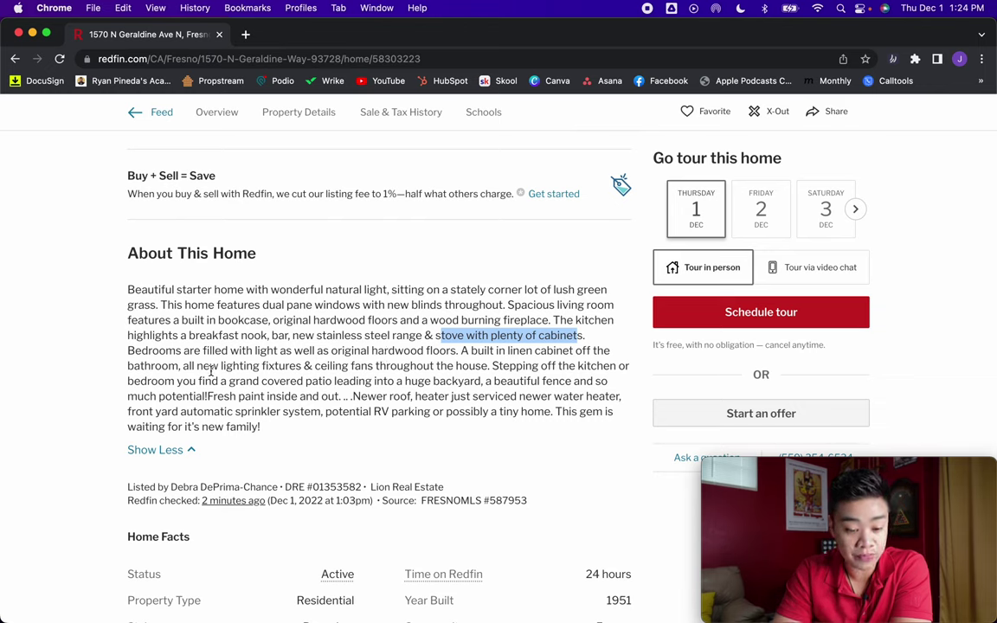
left_click_drag(196, 367, 494, 367)
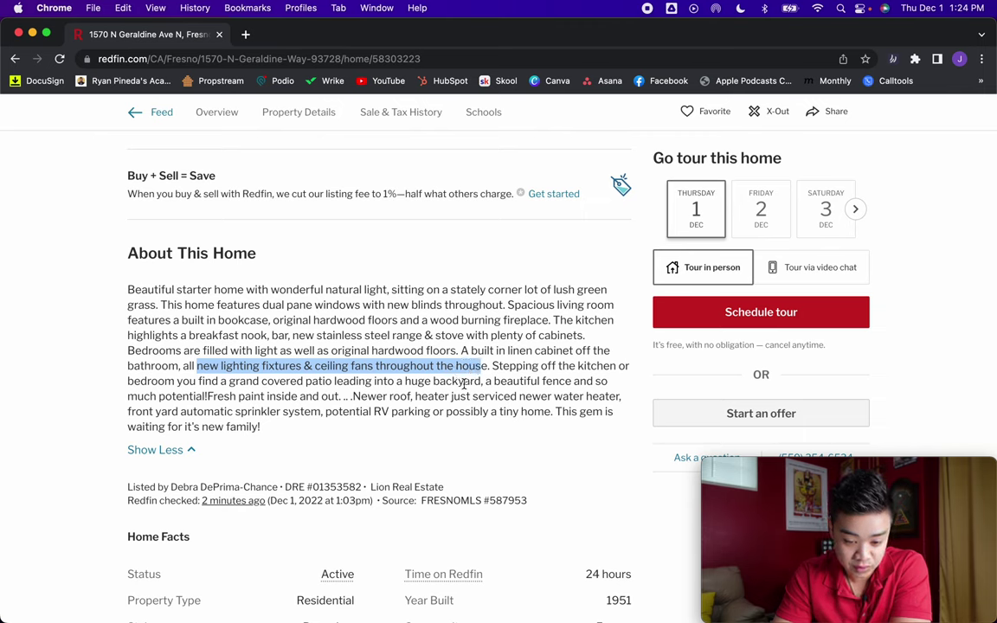
- Read the rest of the description, covering the paint, roof, heater, water heater and front yard sprinkler system
left_click_drag(217, 398, 351, 401)
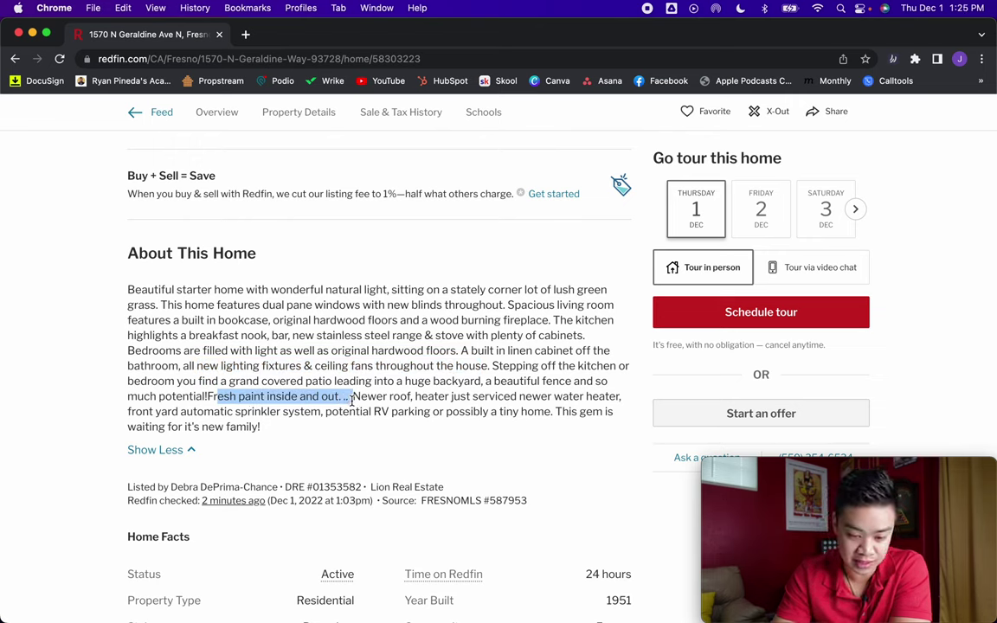
left_click(351, 400)
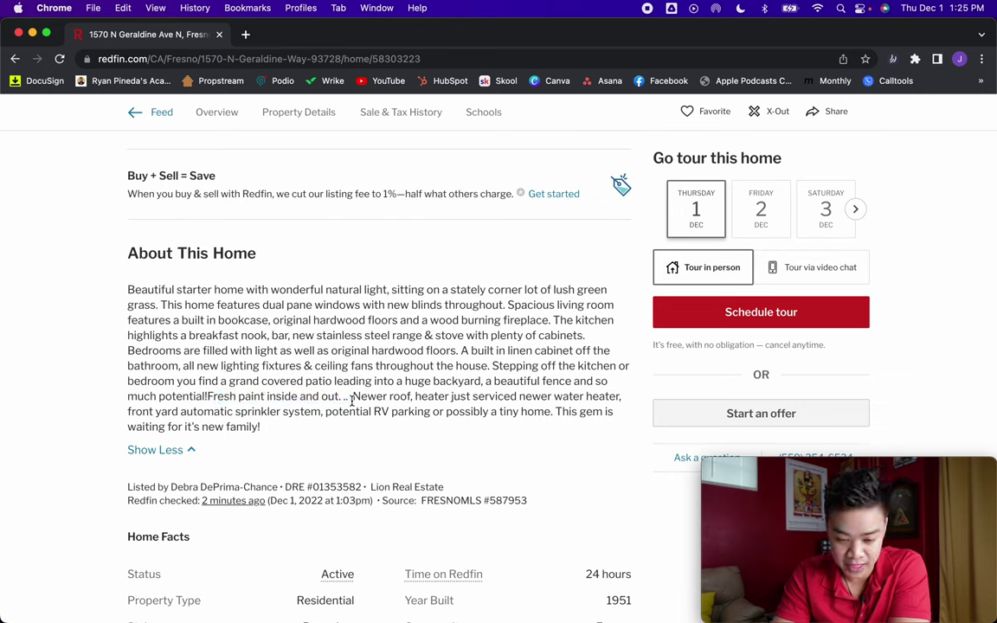
left_click_drag(352, 401, 621, 398)
left_click(620, 400)
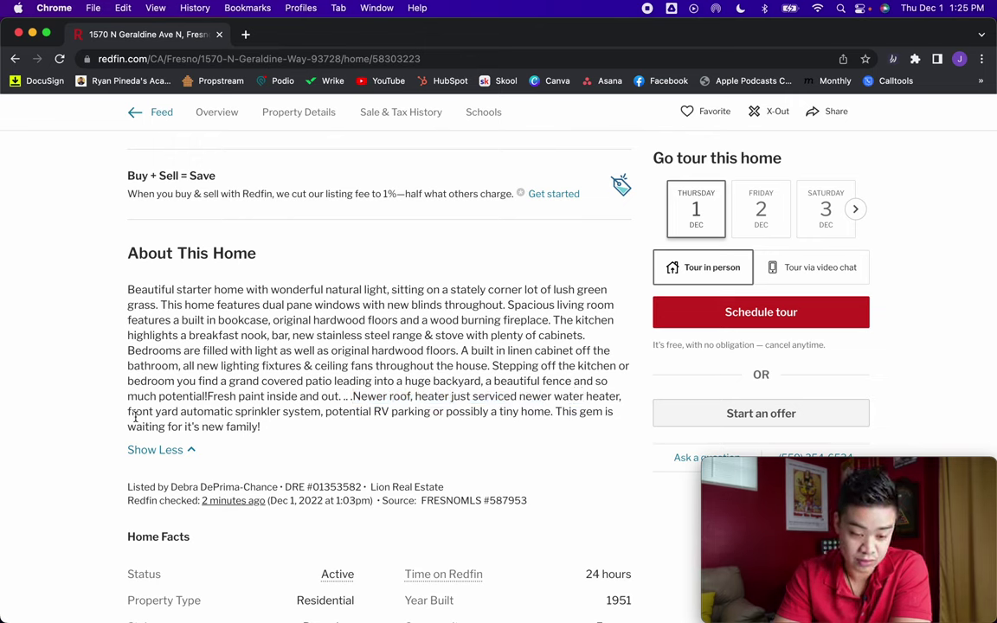
left_click_drag(136, 413, 304, 414)
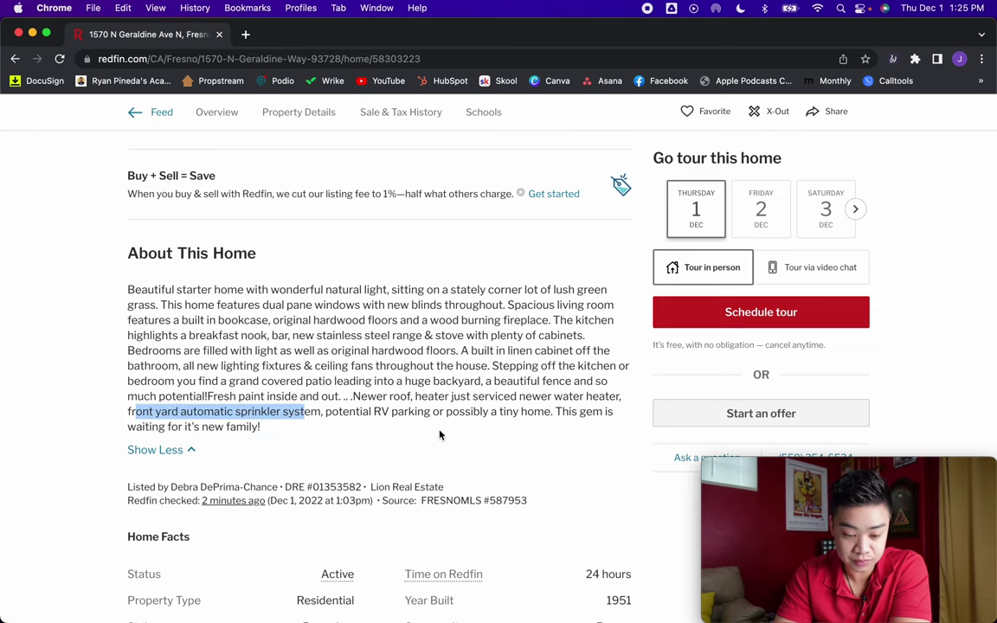
- Open the listing's location map and show the nearby homes for sale
scroll(298, 421, "up", 1)
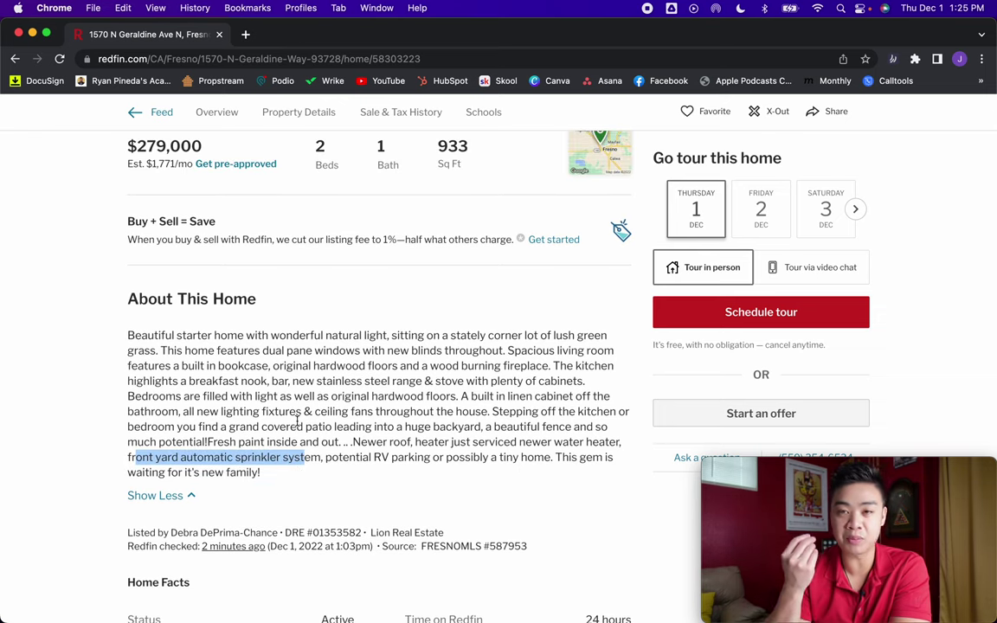
scroll(298, 422, "up", 5)
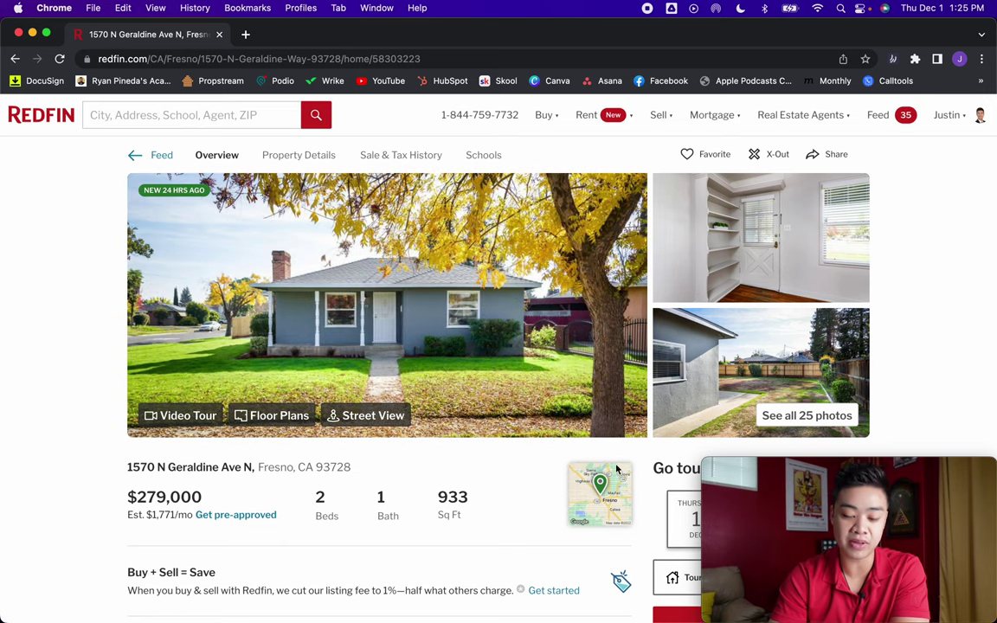
left_click(617, 492)
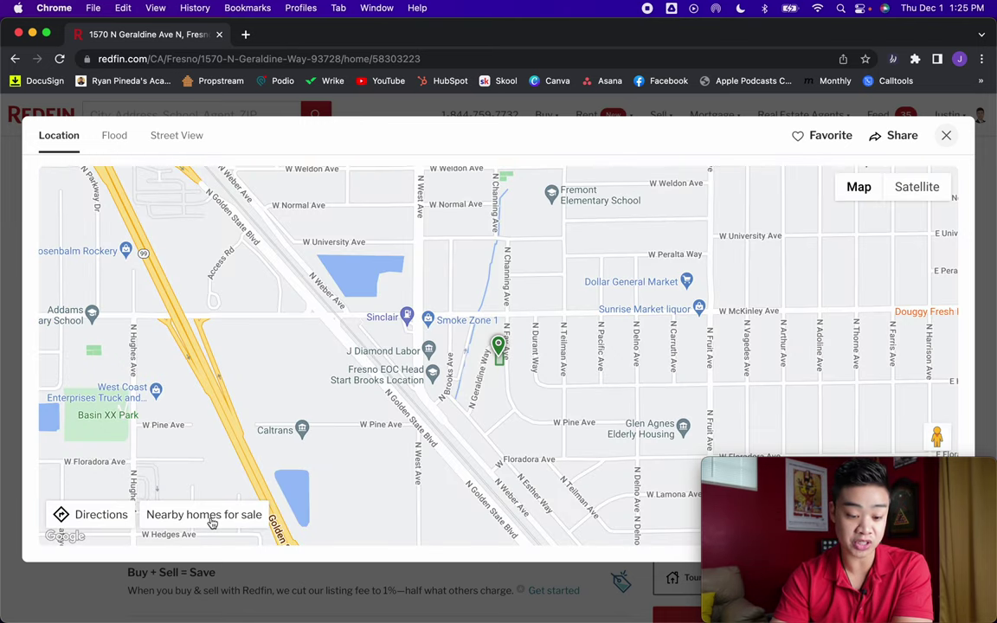
left_click(208, 516)
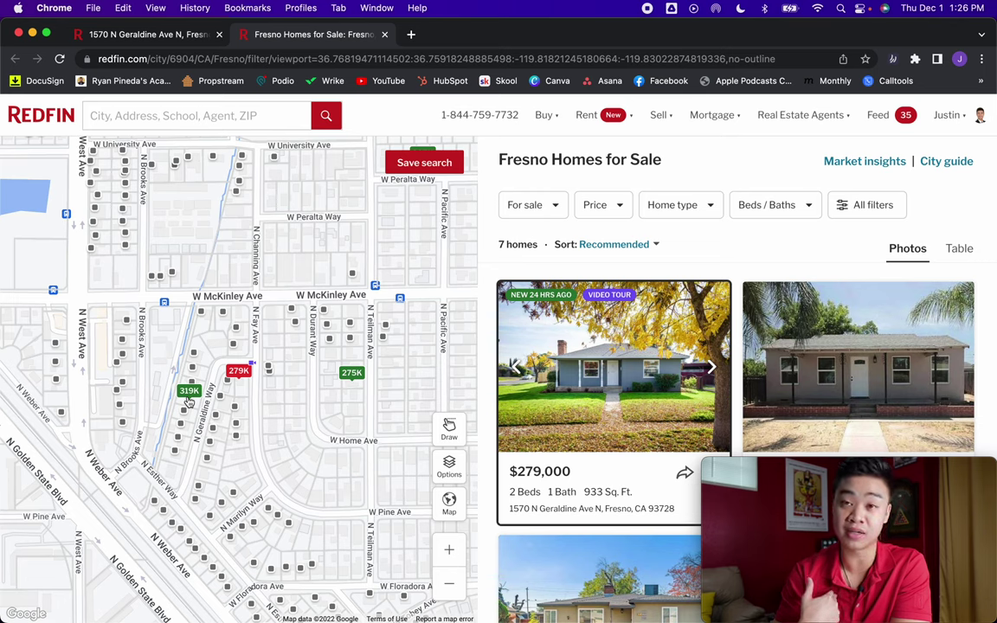
- Filter the nearby homes to those sold in the last 3 months and check how many match
left_click(559, 205)
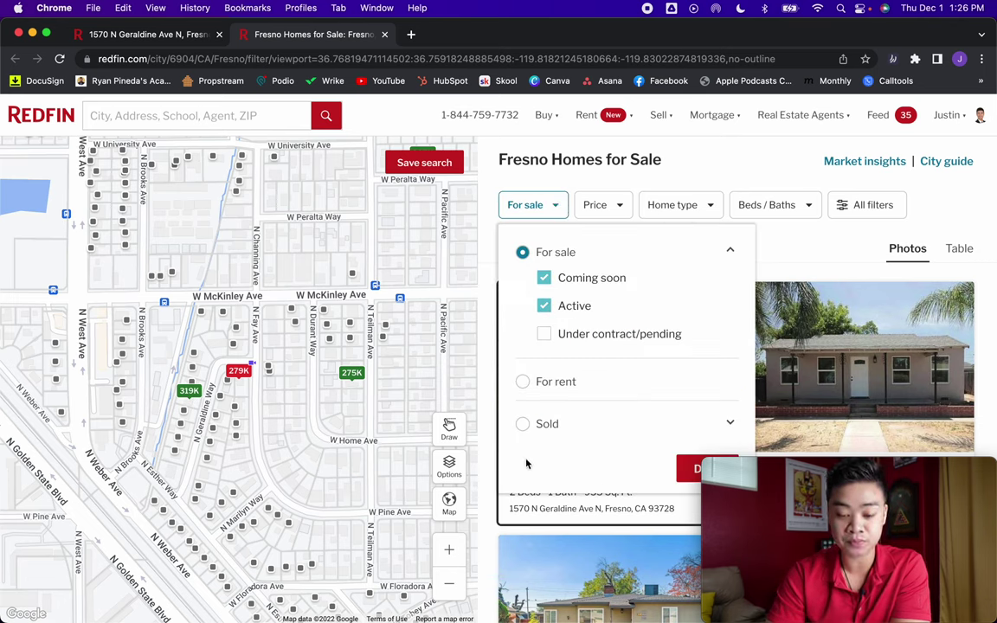
left_click(525, 425)
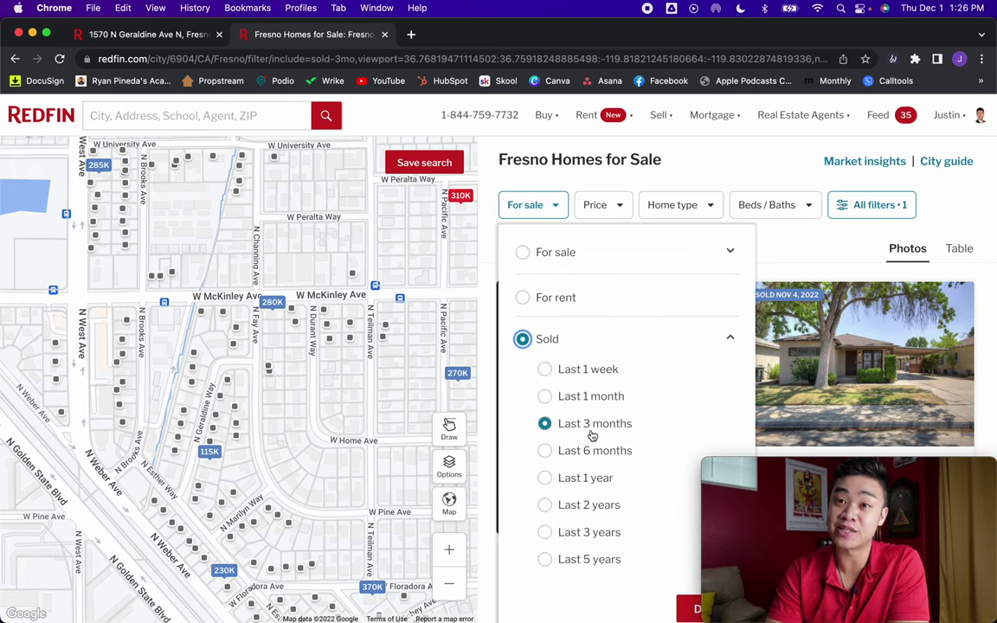
left_click(666, 182)
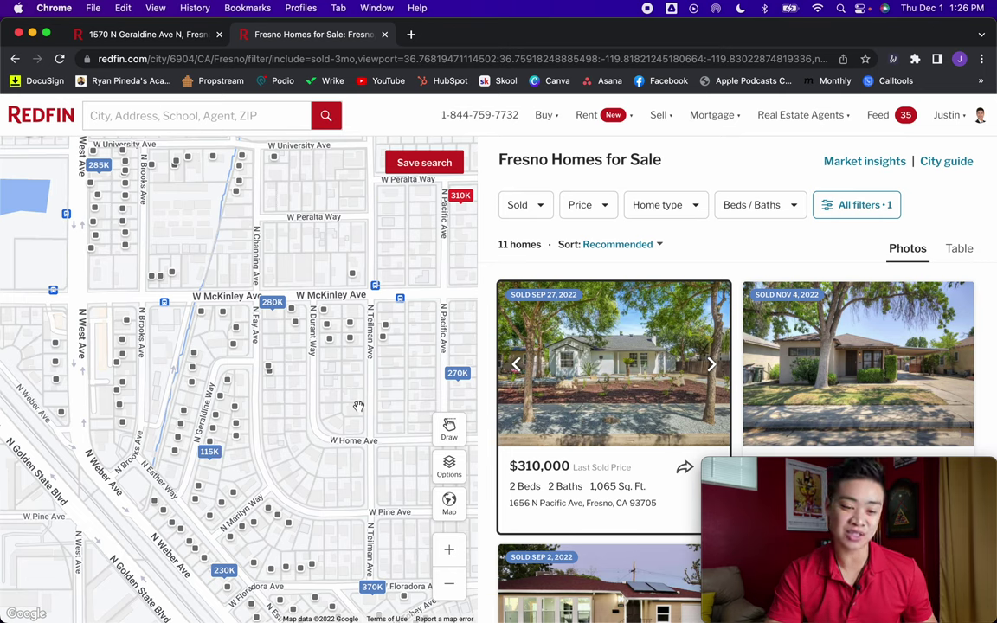
left_click(499, 243)
left_click_drag(499, 243, 541, 244)
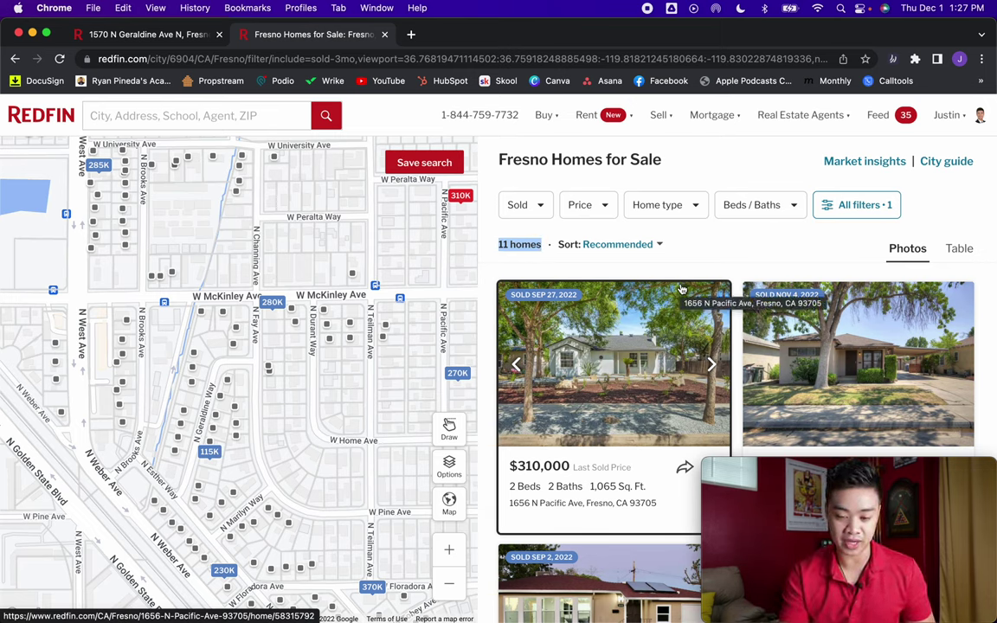
- Restrict the sold homes to the House home type
left_click(694, 208)
left_click(460, 270)
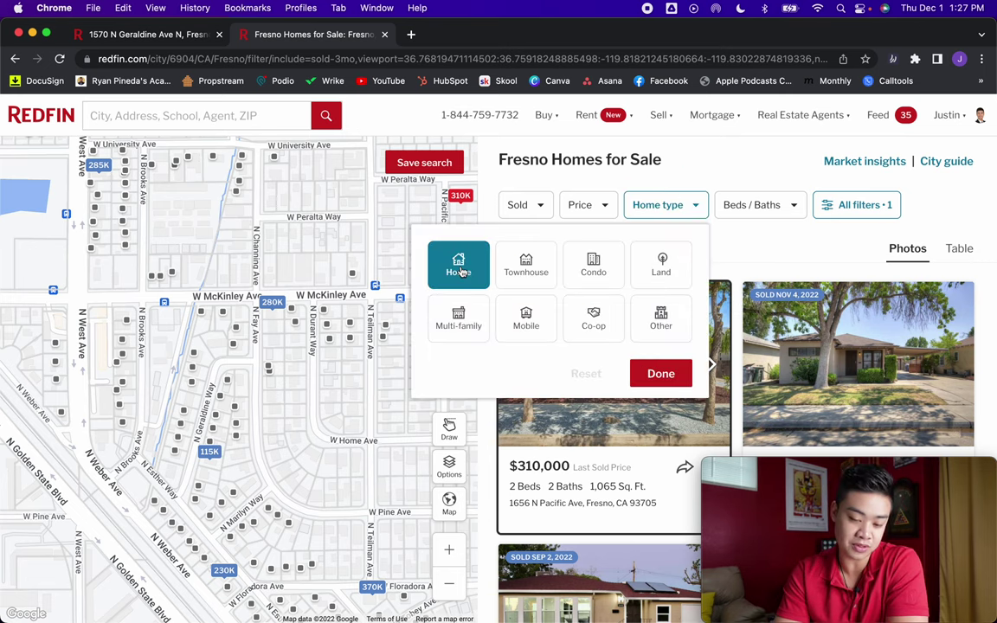
left_click(661, 373)
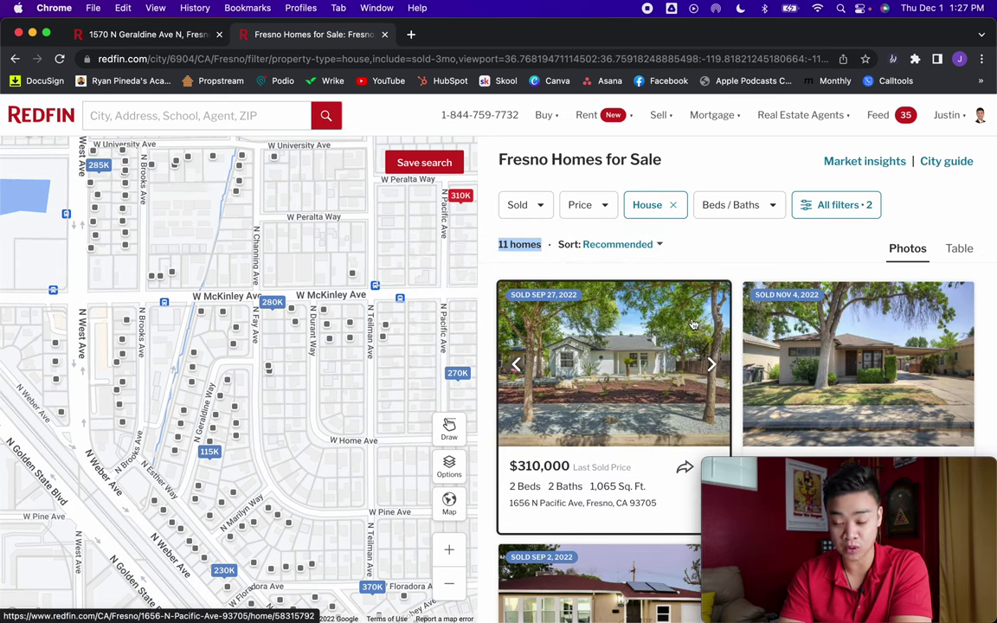
- Check the original listing's bedroom and bathroom counts and limit the sold houses to exactly 2 beds and 1+ baths
left_click(736, 214)
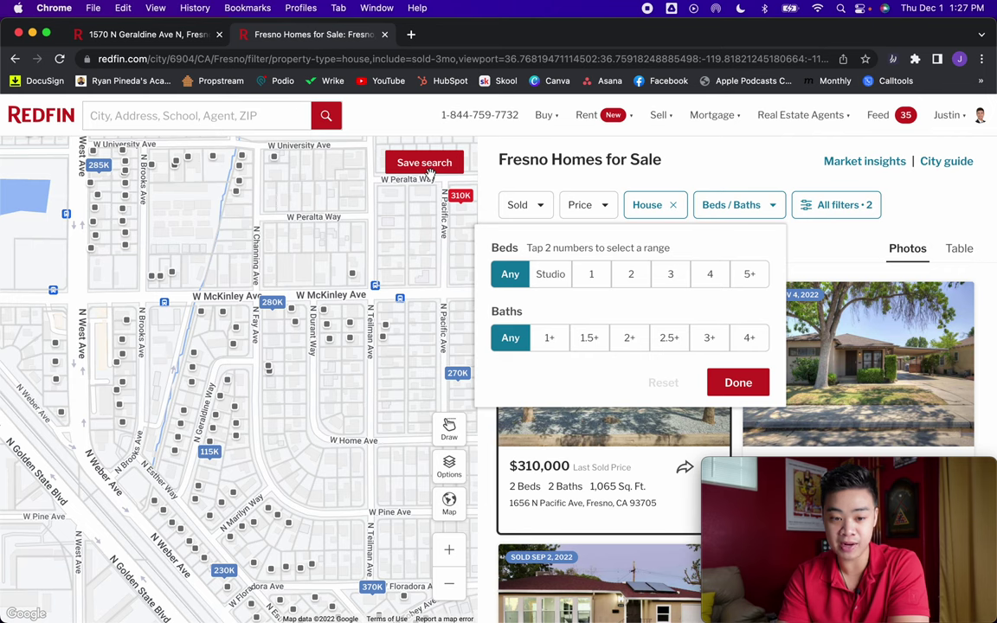
left_click(165, 35)
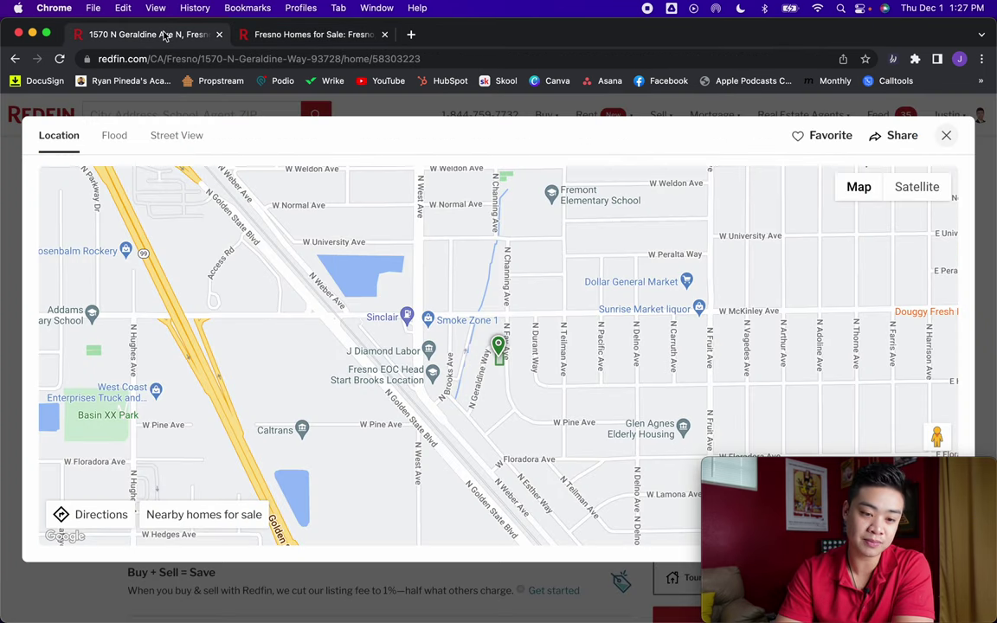
left_click(945, 135)
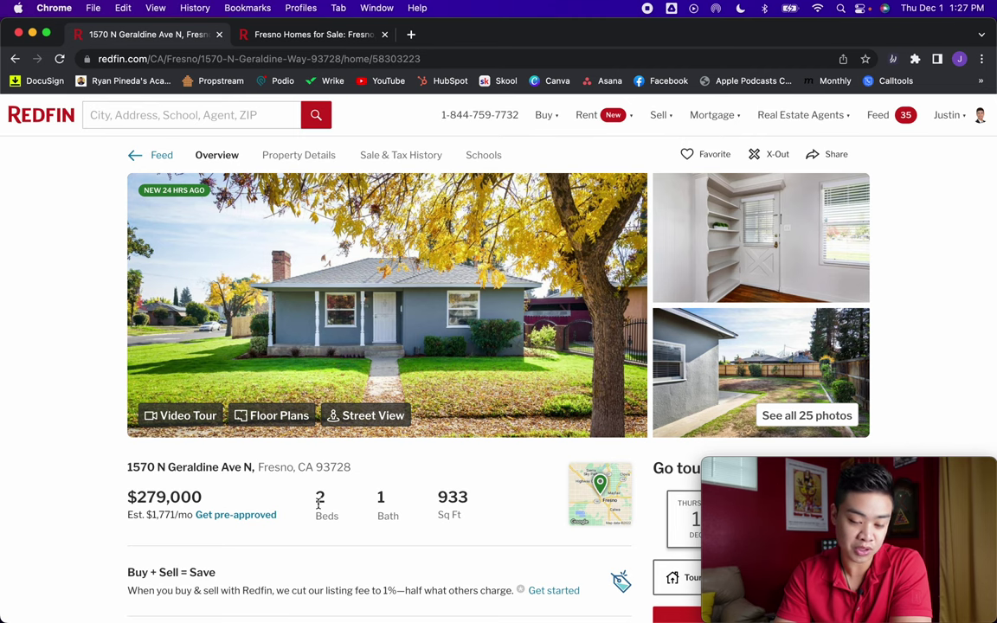
left_click(308, 36)
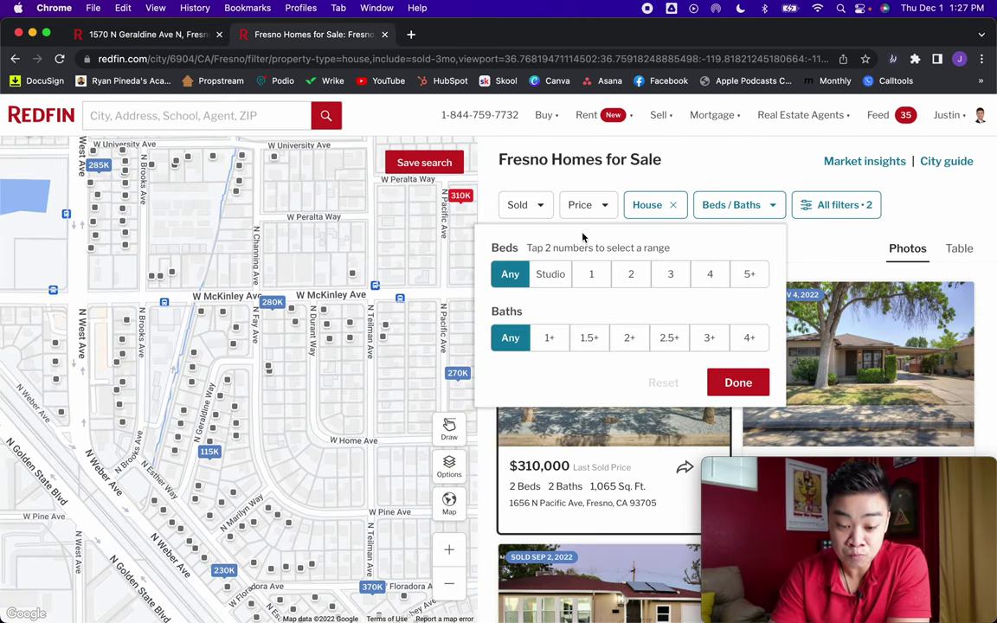
left_click(633, 275)
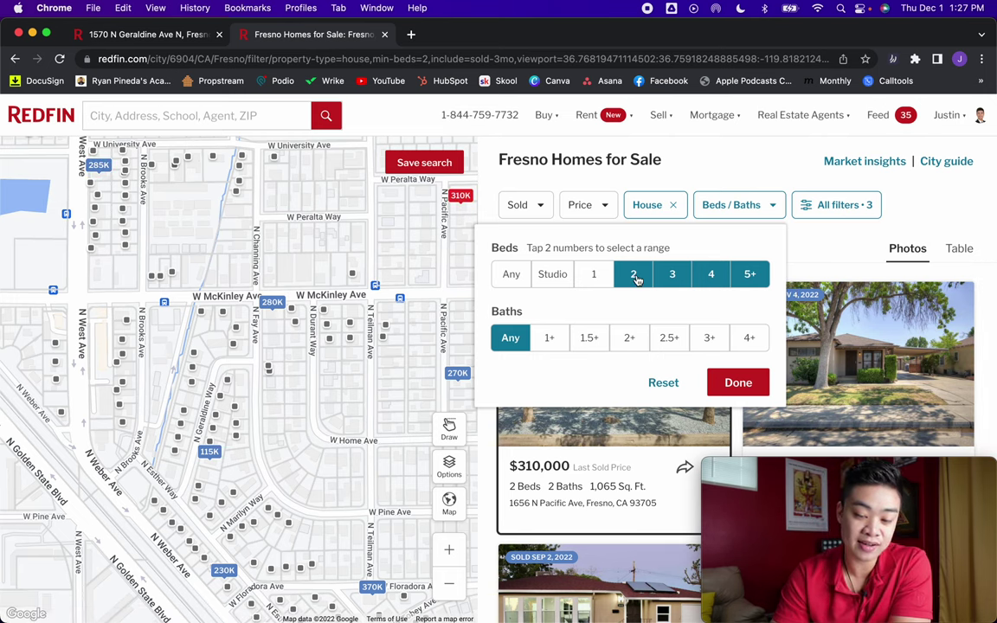
left_click(633, 275)
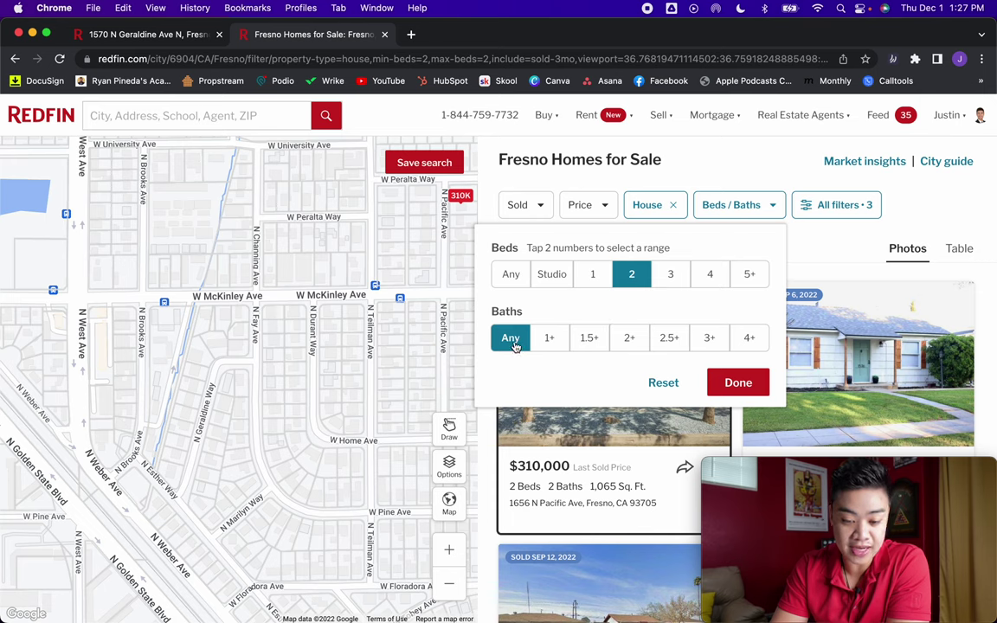
left_click(548, 341)
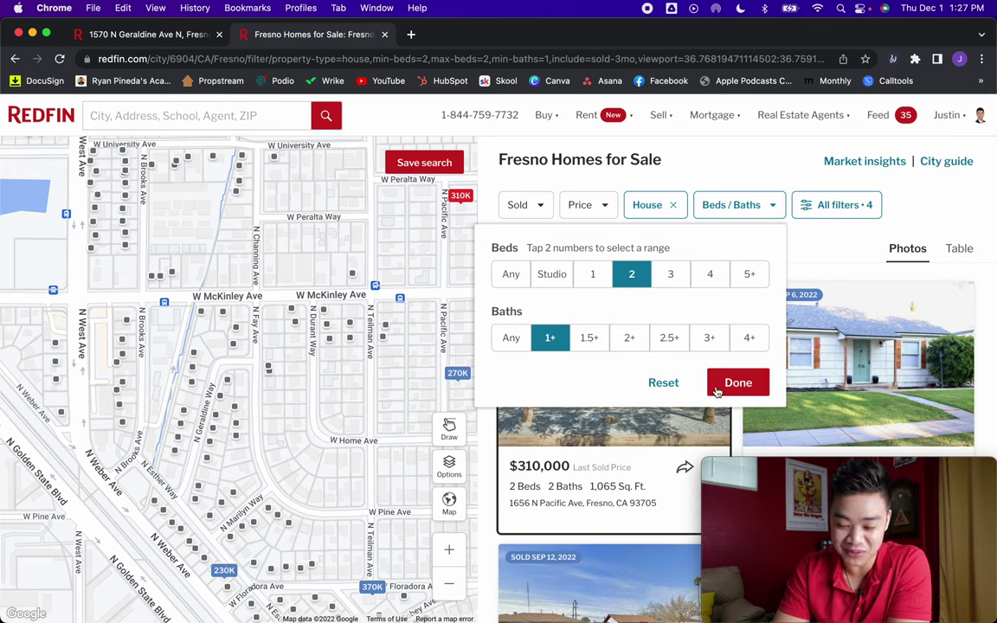
left_click(750, 386)
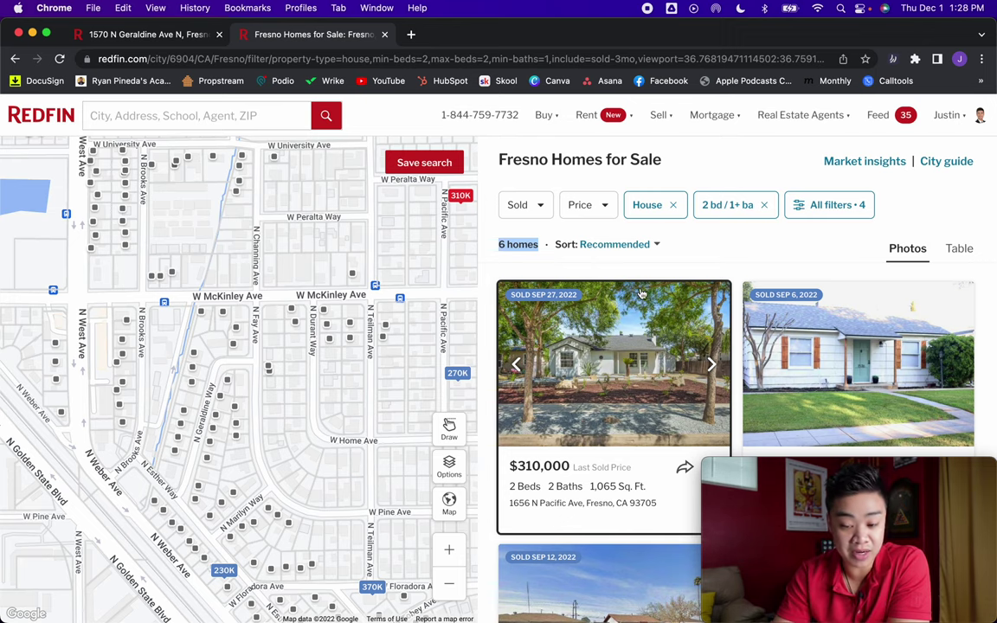
- Glance over the filtered sold houses and move the Movie Recording window away from the result cards
scroll(640, 294, "down", 1)
scroll(644, 297, "up", 1)
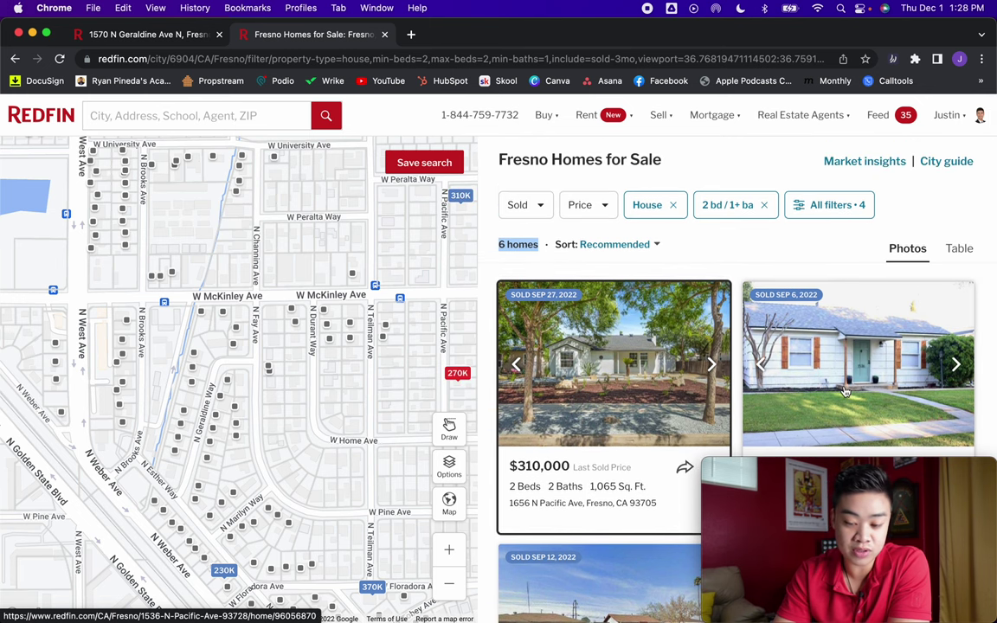
mouse_move(889, 470)
left_click_drag(889, 470, 185, 65)
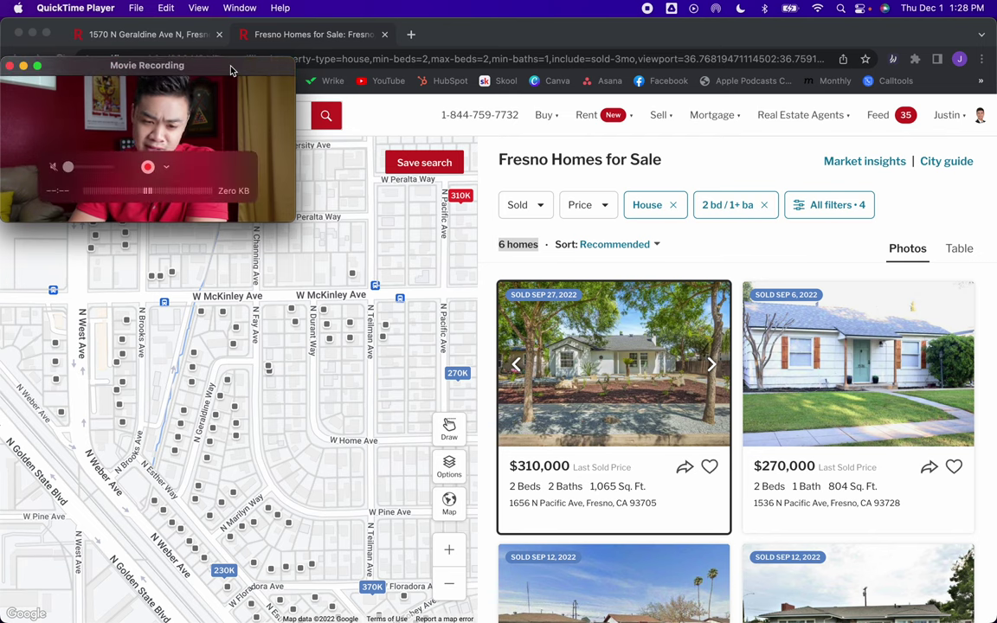
- Check the ZIP code on the original listing and go back to the sold houses
left_click(143, 34)
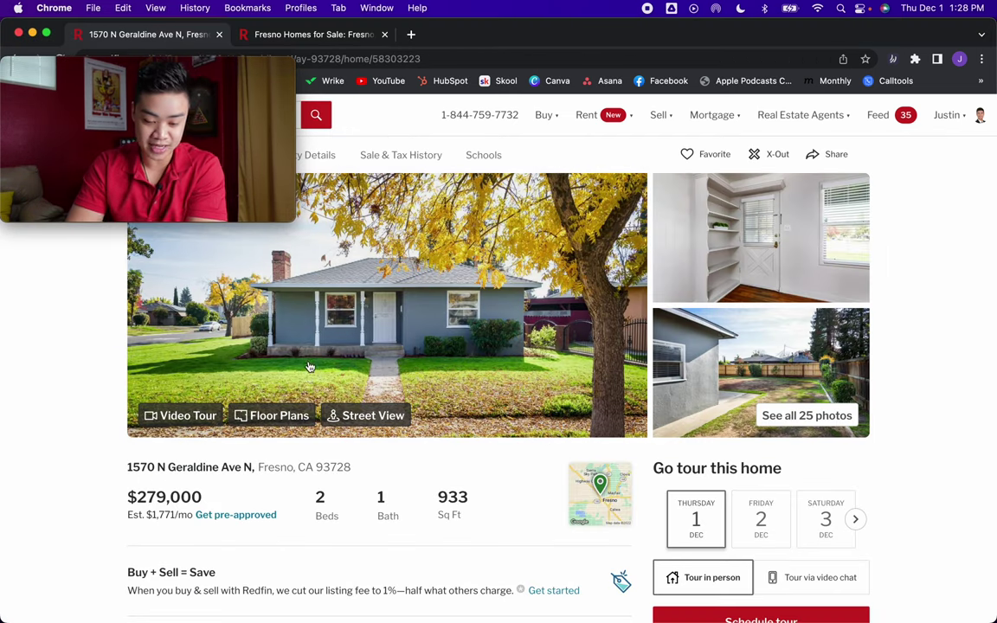
double_click(346, 466)
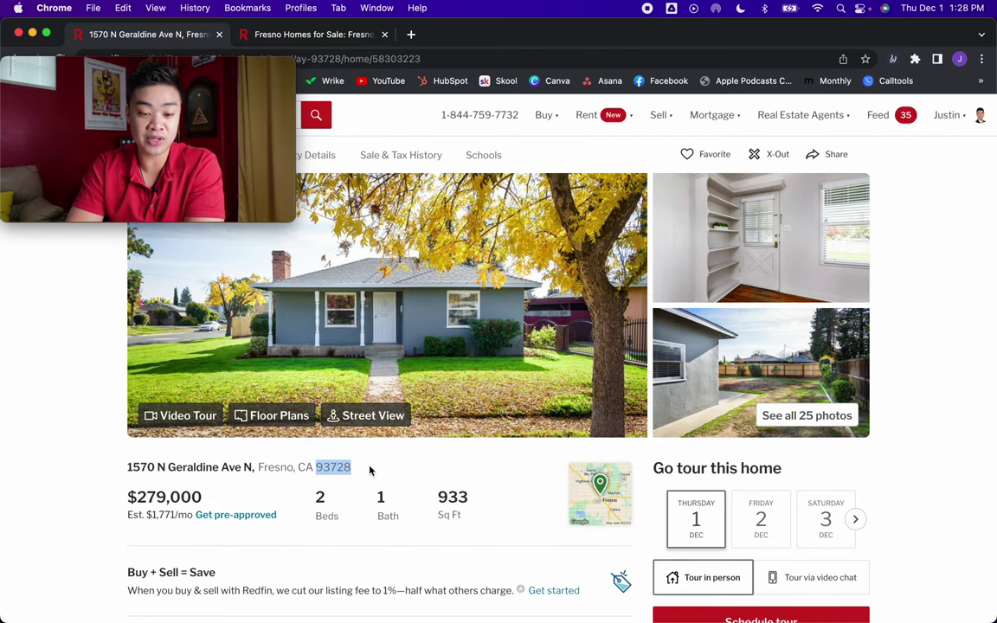
left_click(324, 44)
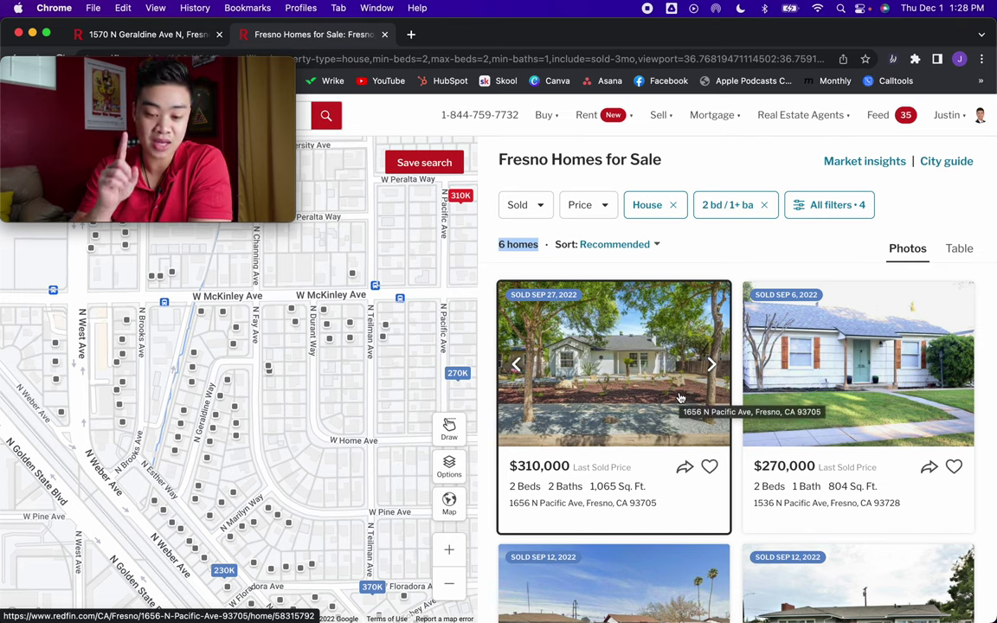
- Sort the sold houses by price from high to low
left_click(640, 247)
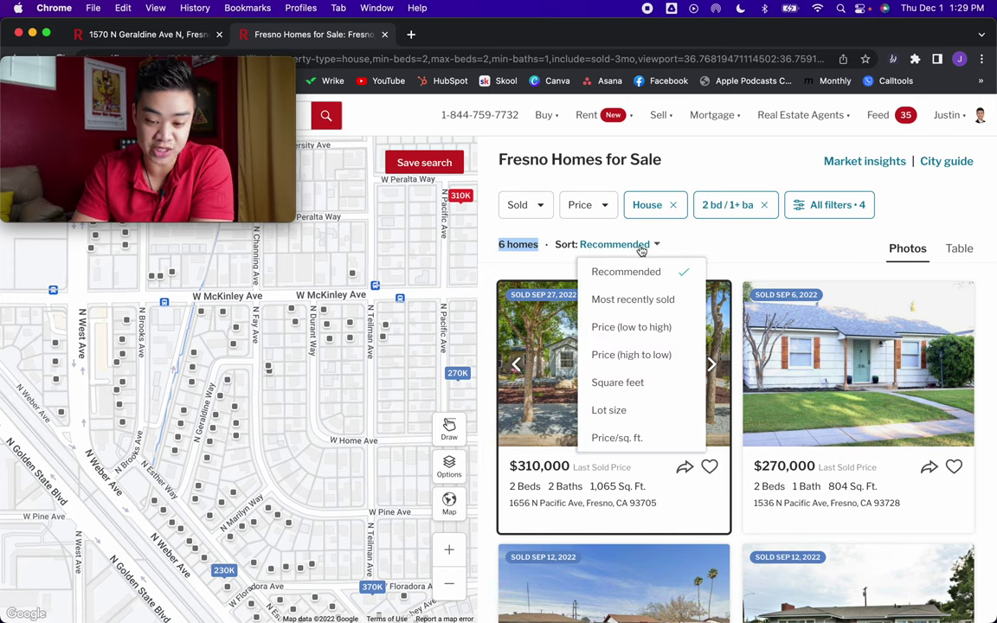
left_click(671, 362)
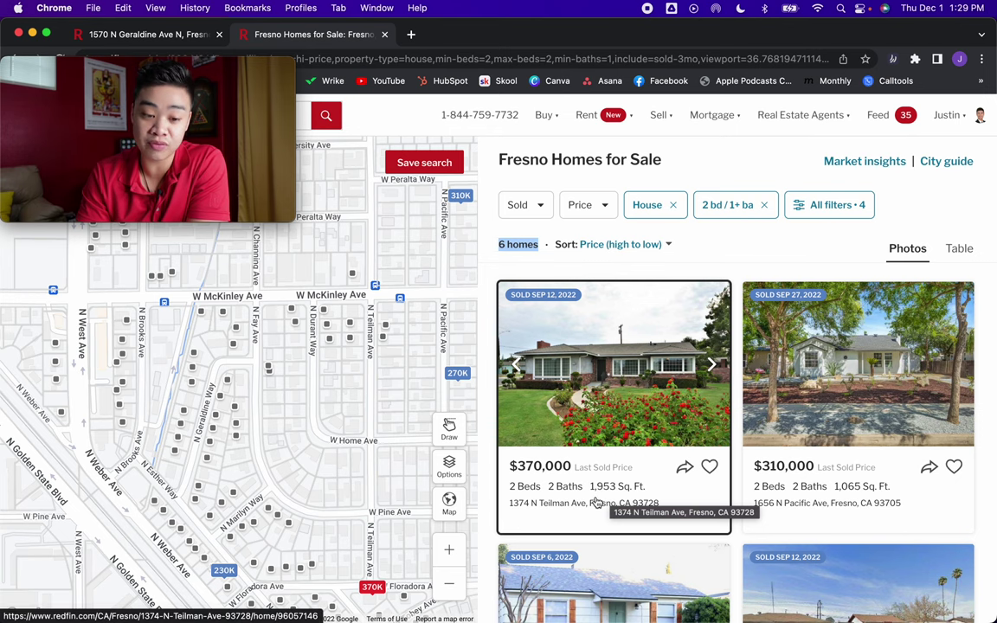
- Recheck the original listing's key facts and glance at the filters on the sold houses
left_click(159, 37)
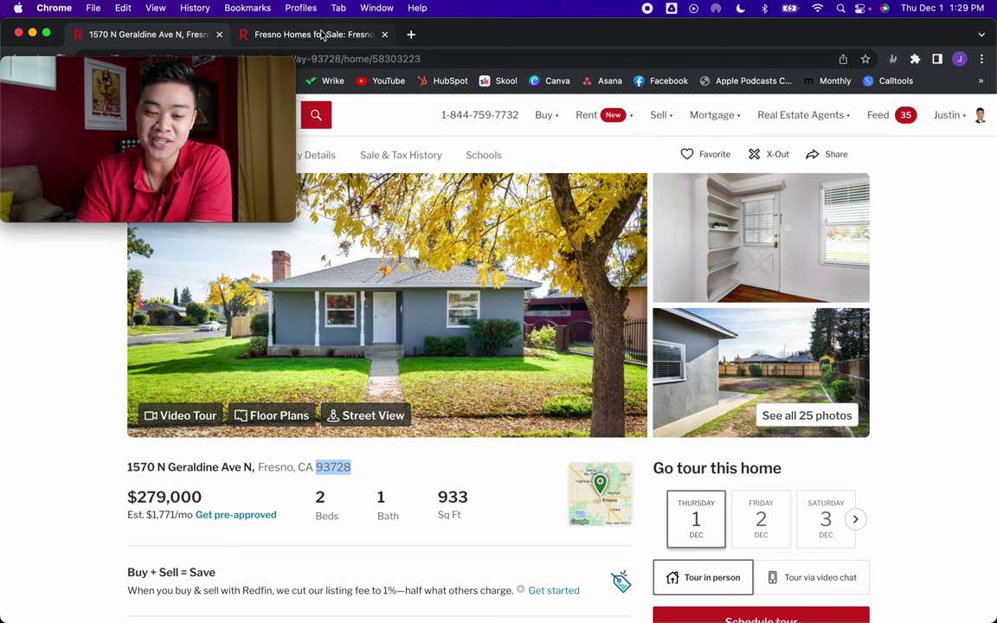
left_click(321, 34)
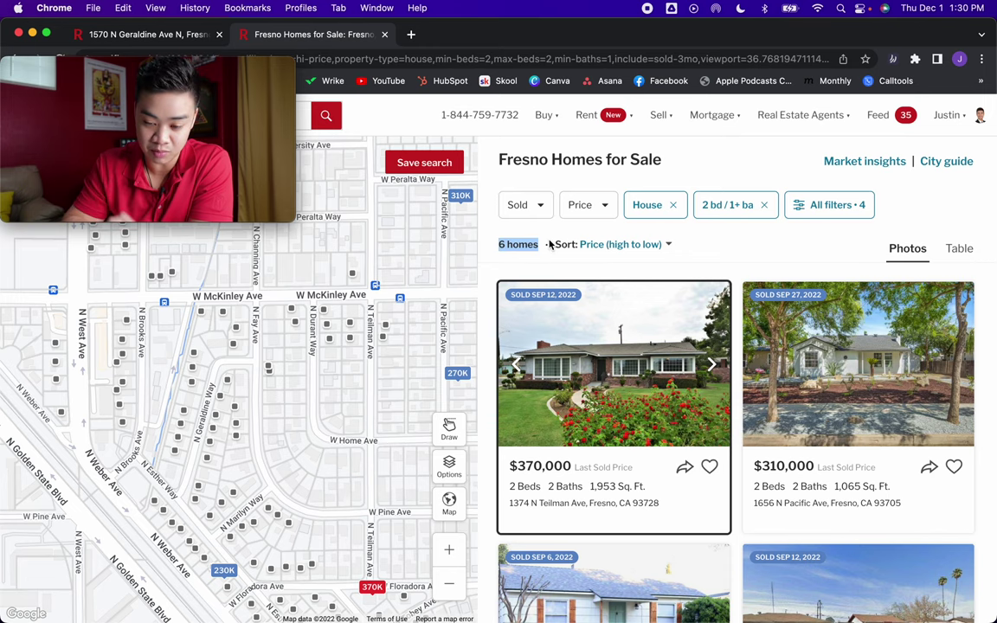
left_click(805, 207)
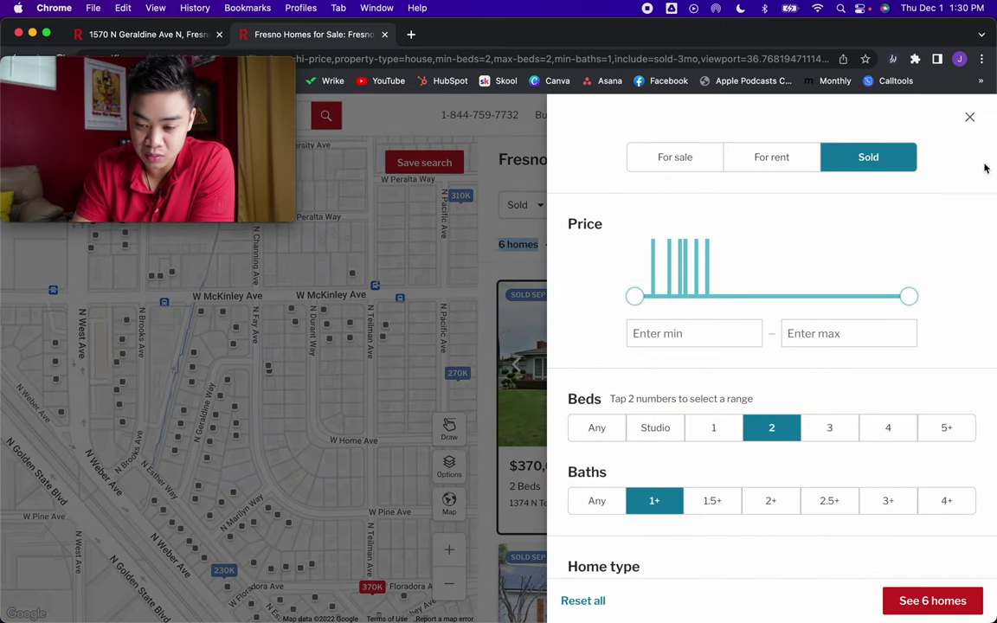
left_click(970, 116)
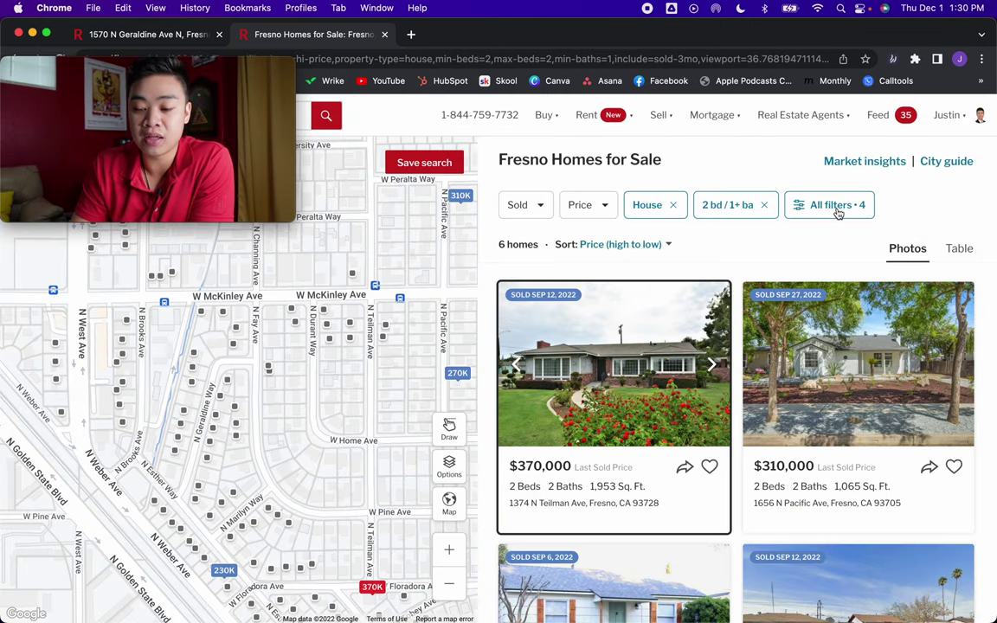
- Check the original listing's square footage and limit the sold houses to between 750 and 1,100 square feet
left_click(833, 212)
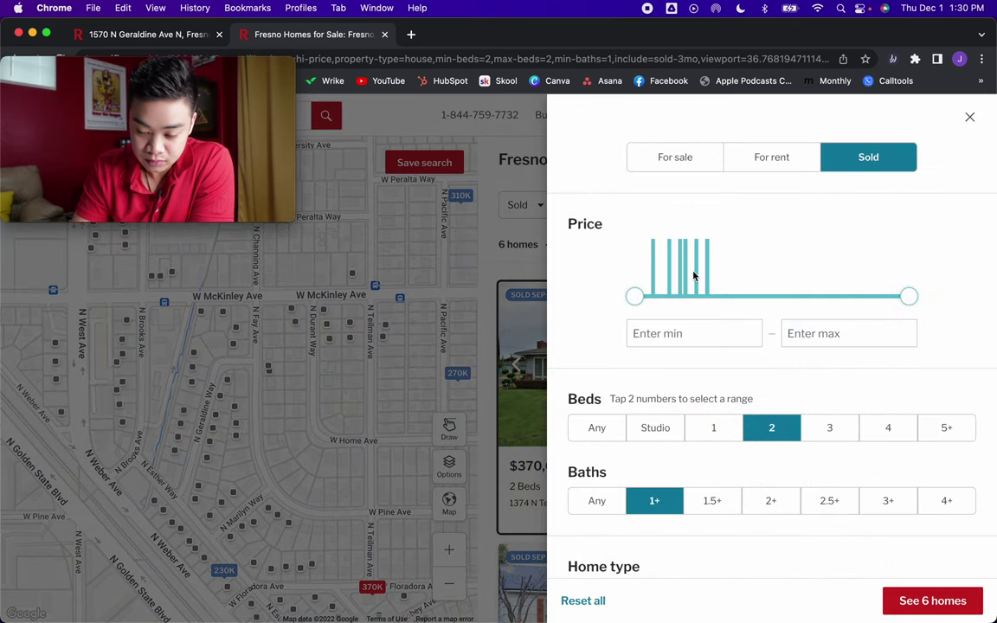
scroll(693, 275, "down", 8)
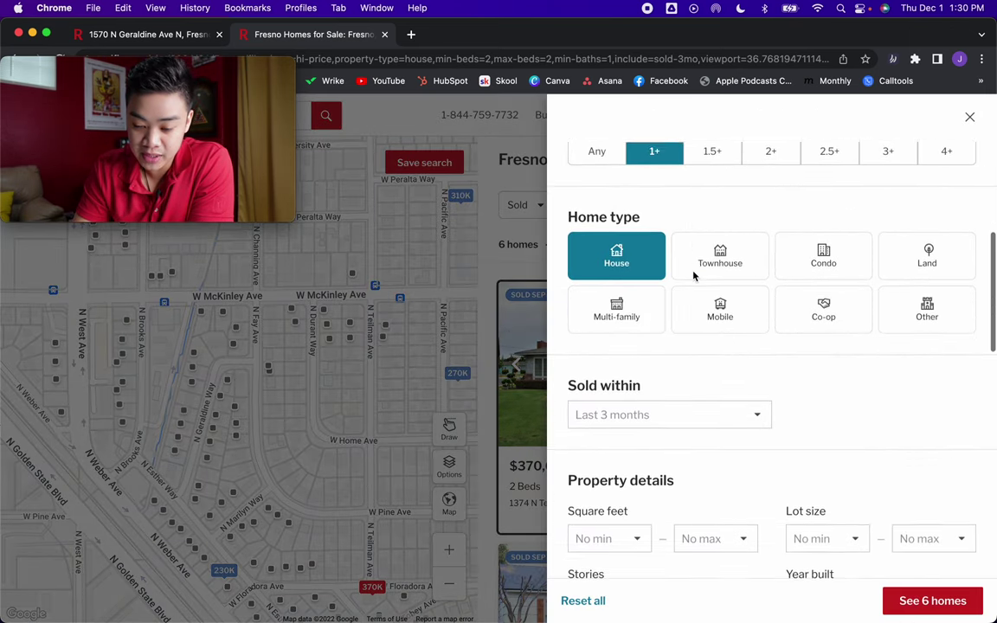
scroll(693, 275, "down", 4)
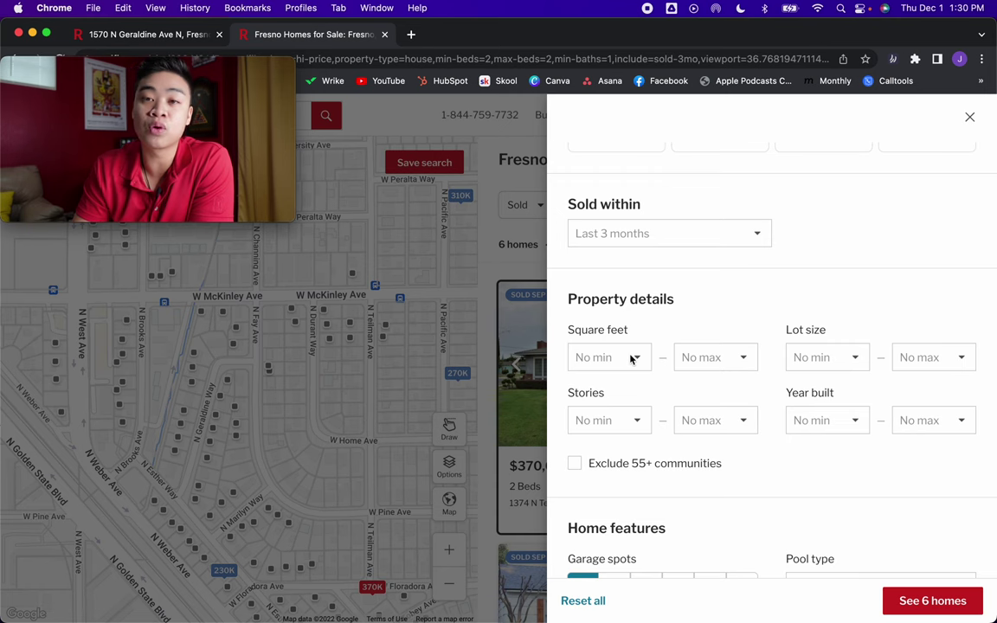
left_click(155, 34)
left_click(431, 499)
left_click_drag(431, 499, 471, 499)
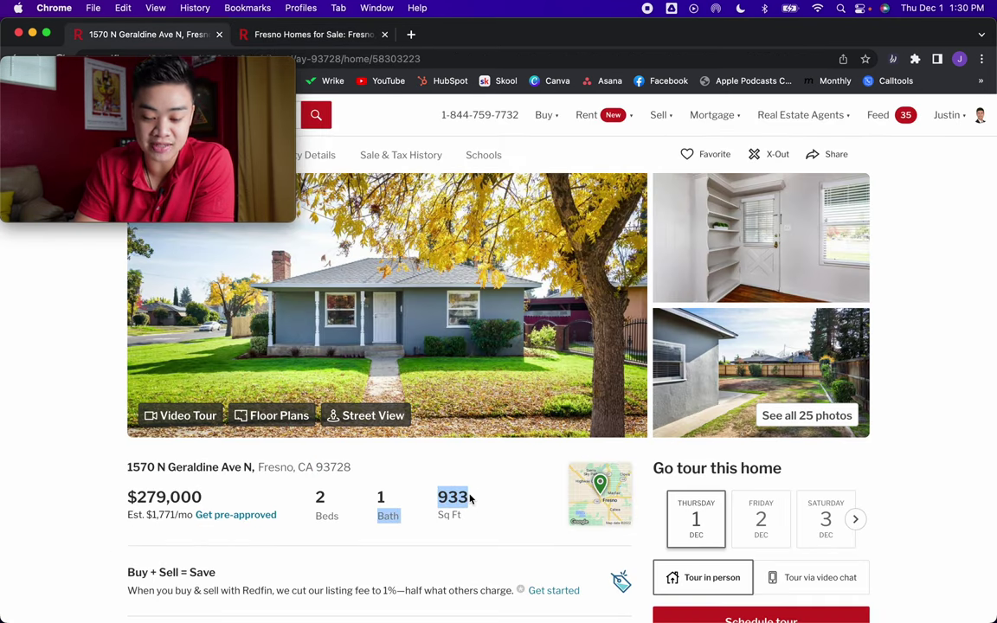
left_click(279, 34)
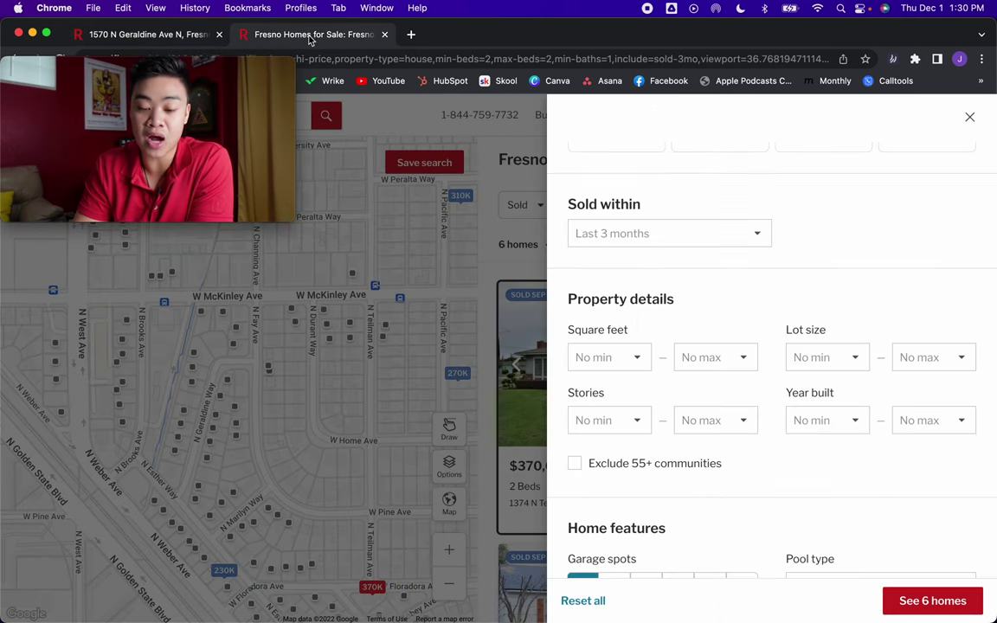
left_click(637, 358)
left_click(630, 377)
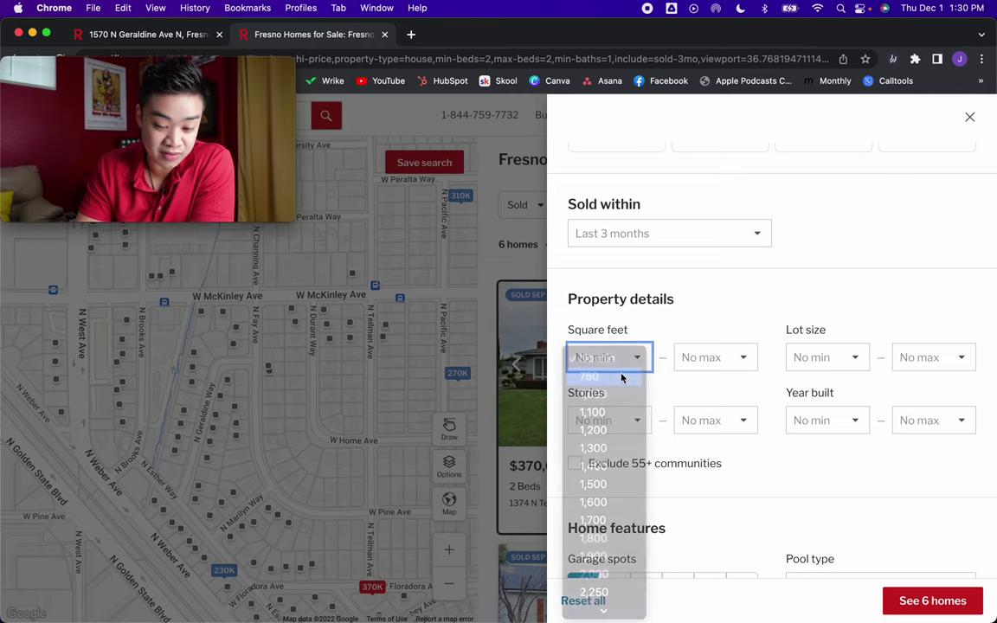
left_click(698, 359)
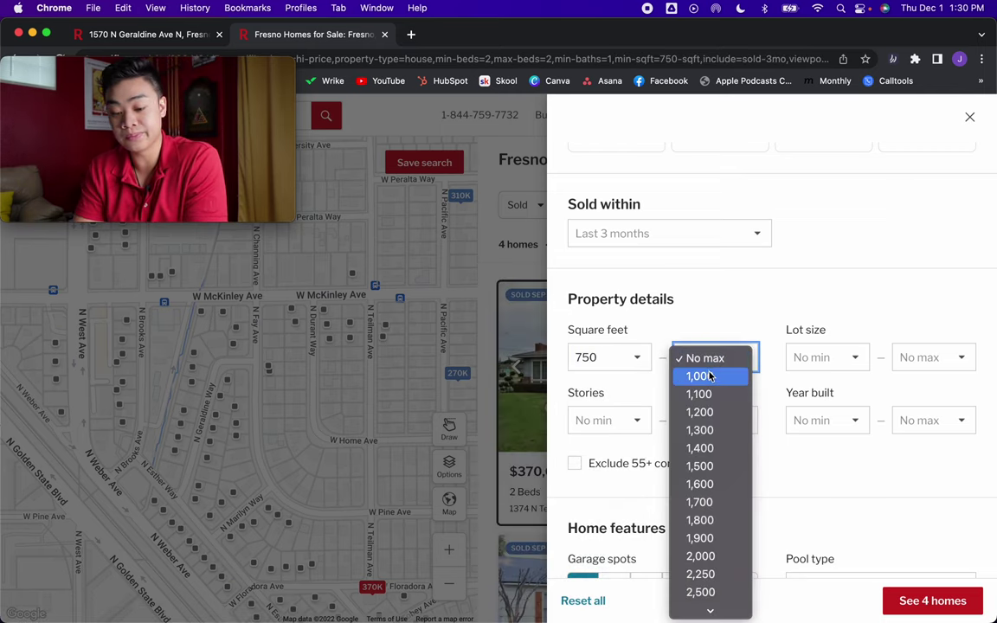
left_click(710, 395)
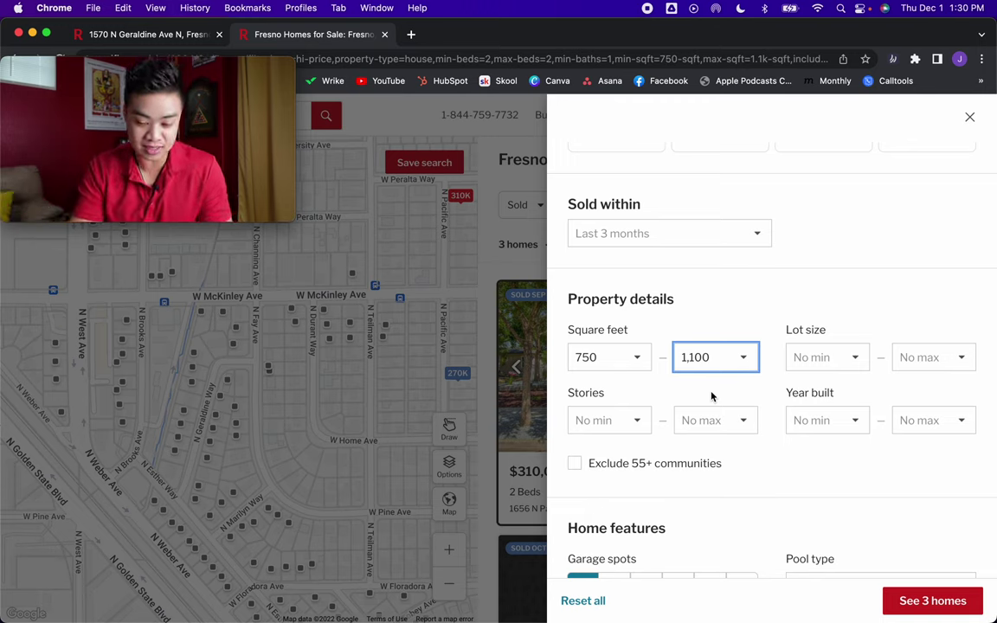
left_click(925, 605)
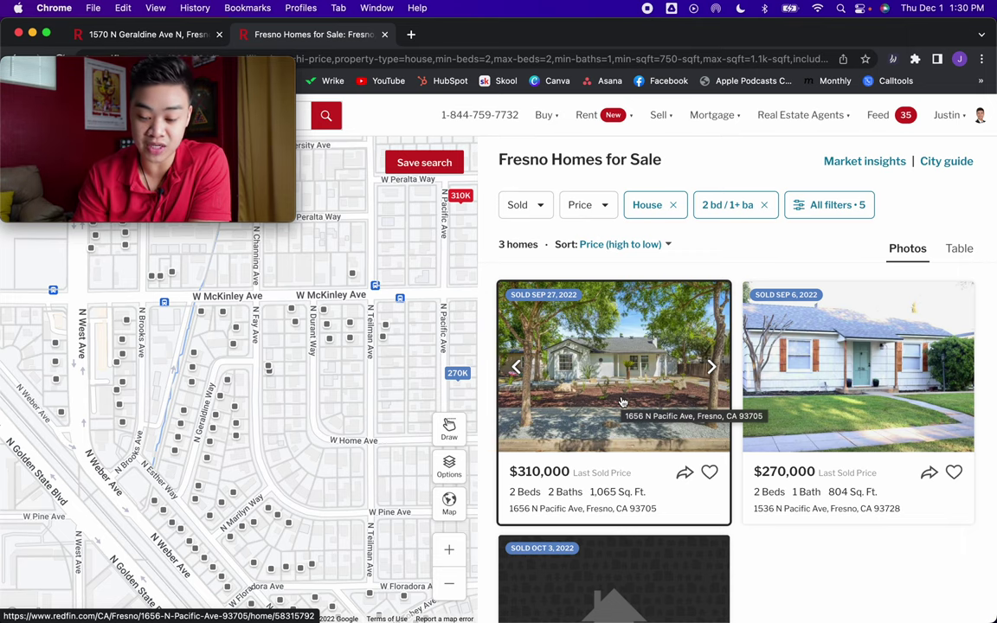
- Compare the sold houses left by the size filter and move the Movie Recording window off the map and search box
scroll(622, 401, "down", 1)
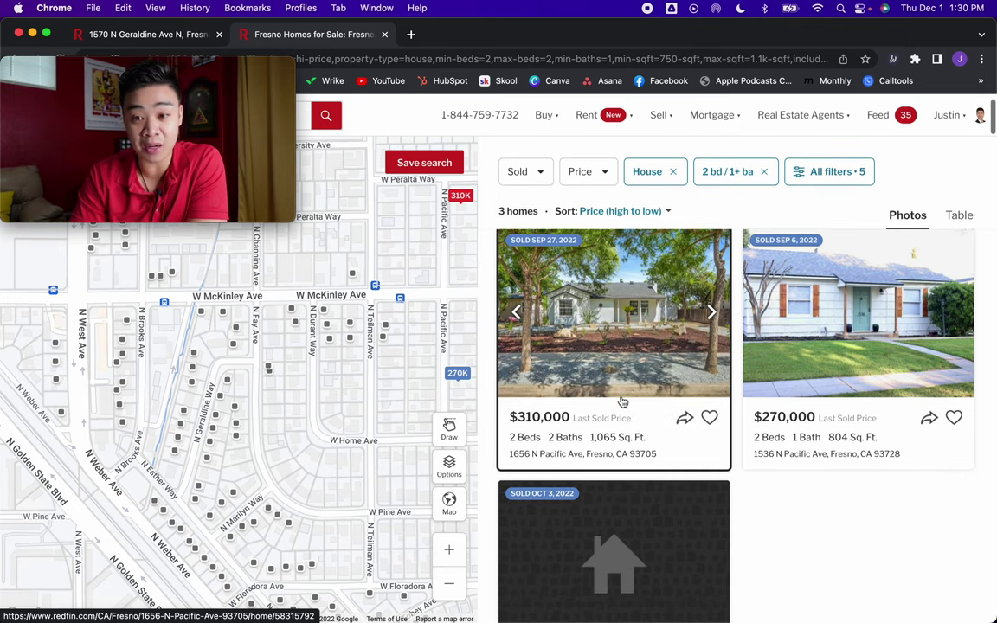
scroll(621, 401, "up", 1)
scroll(622, 402, "down", 1)
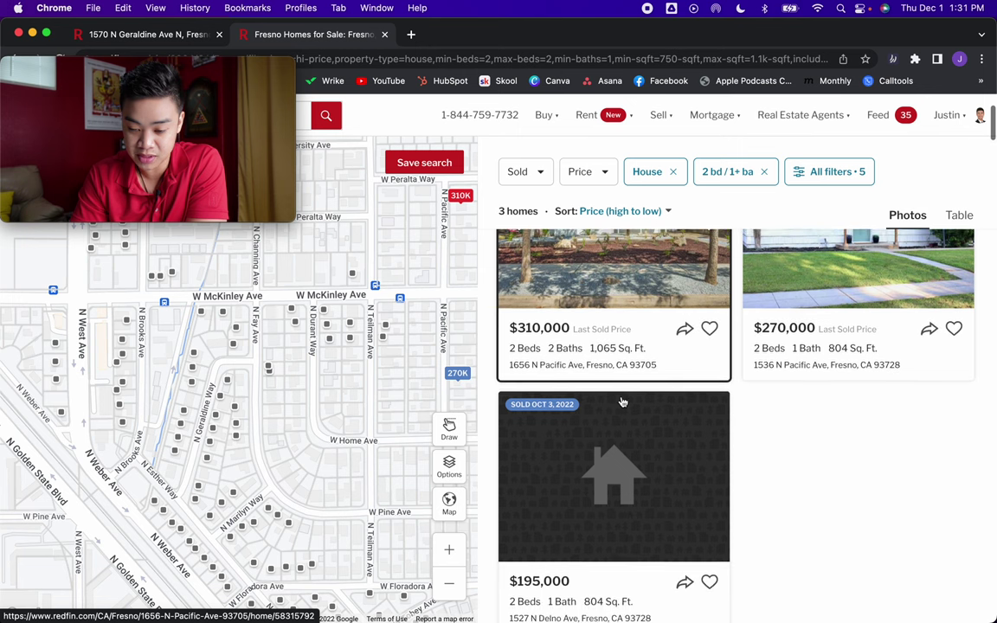
scroll(621, 401, "up", 3)
scroll(621, 401, "down", 2)
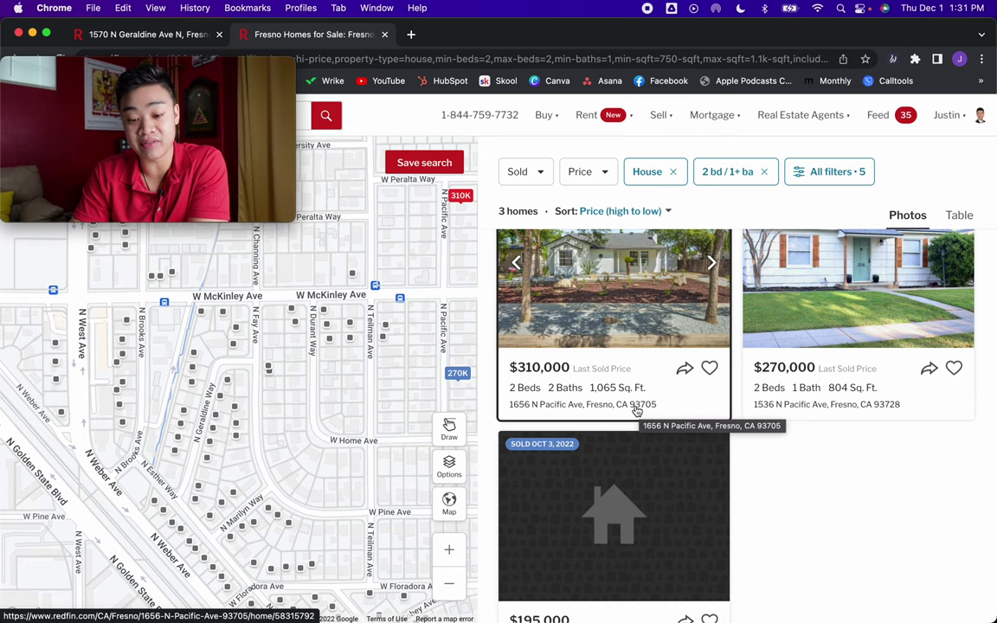
scroll(637, 411, "up", 1)
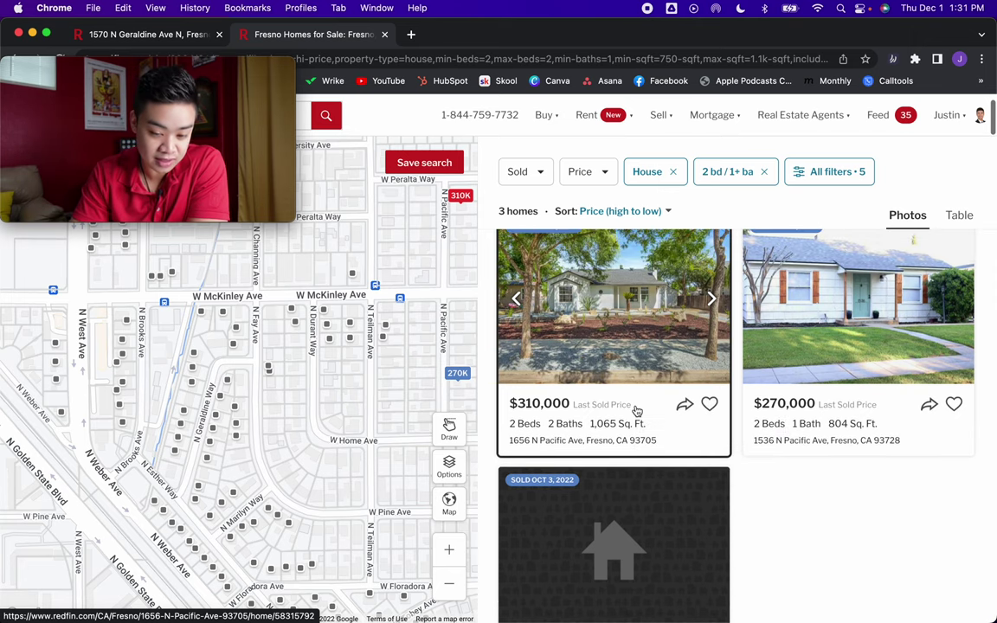
scroll(637, 411, "down", 1)
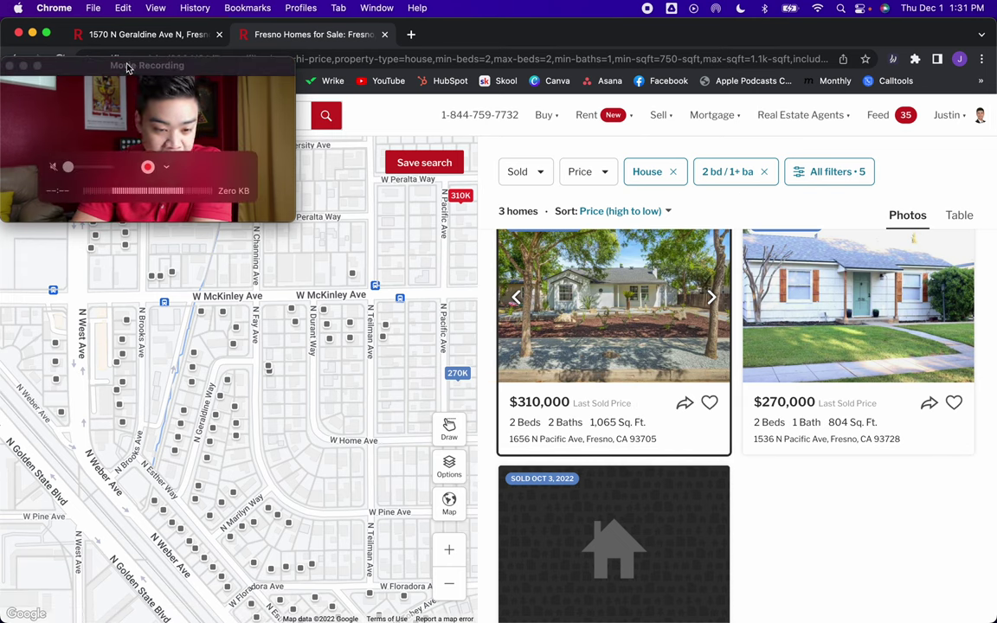
left_click_drag(123, 63, 807, 33)
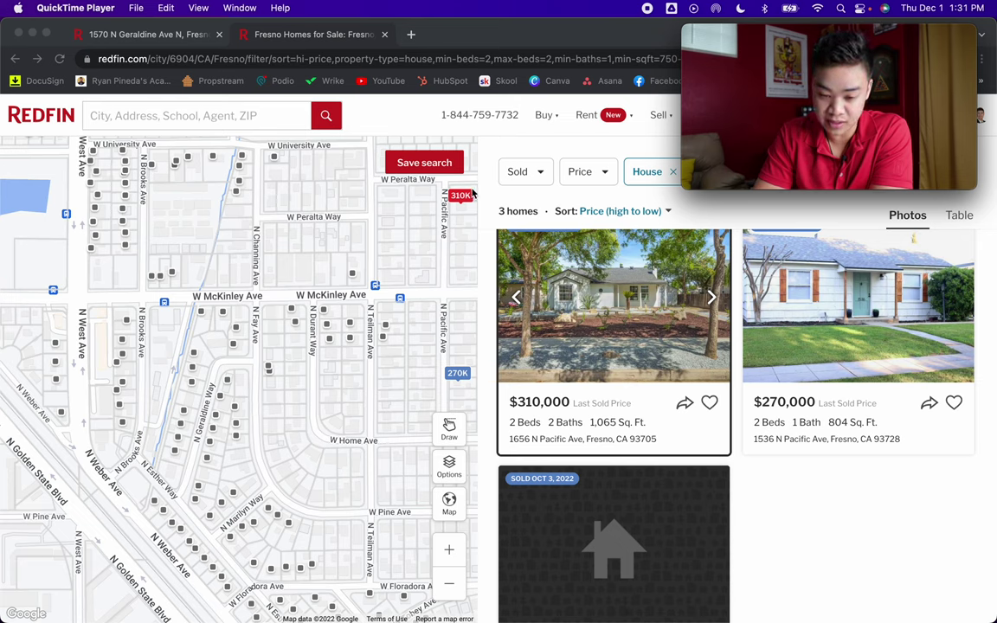
left_click(831, 502)
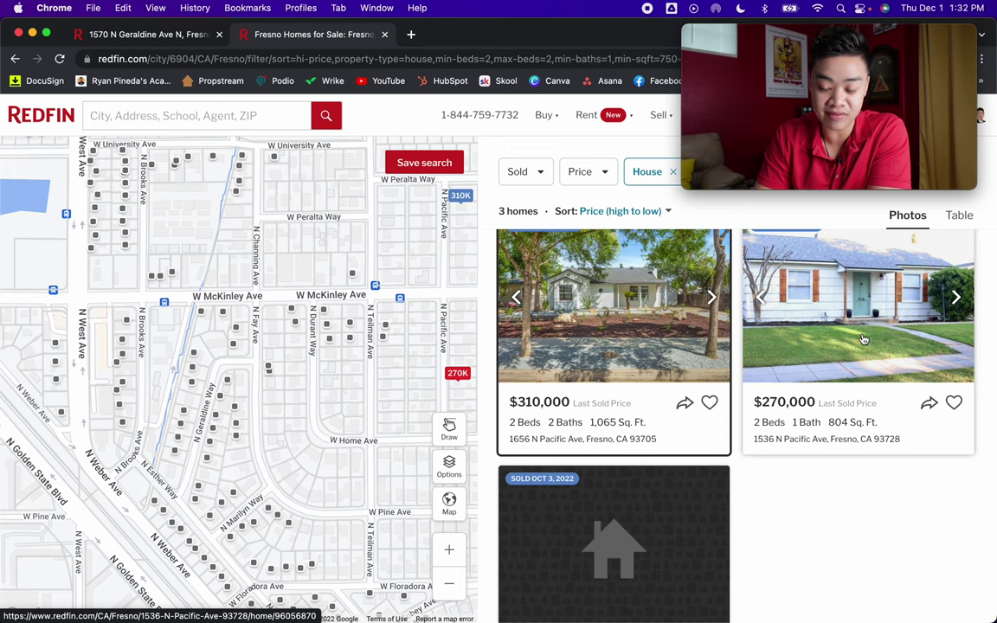
- Preview the photos on the $270,000 sold house's card and open its listing
left_click(956, 298)
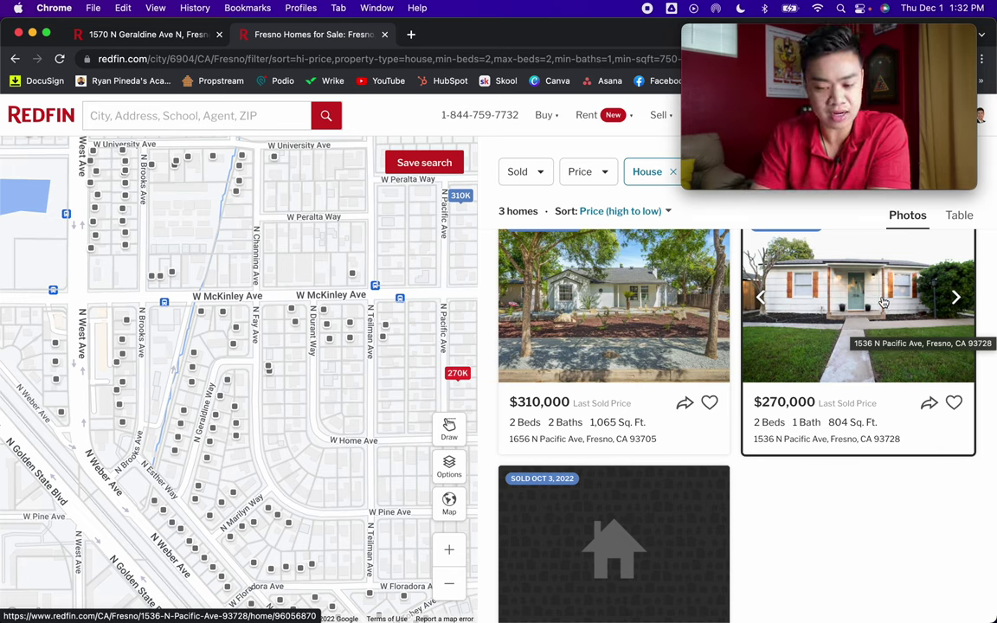
left_click(956, 298)
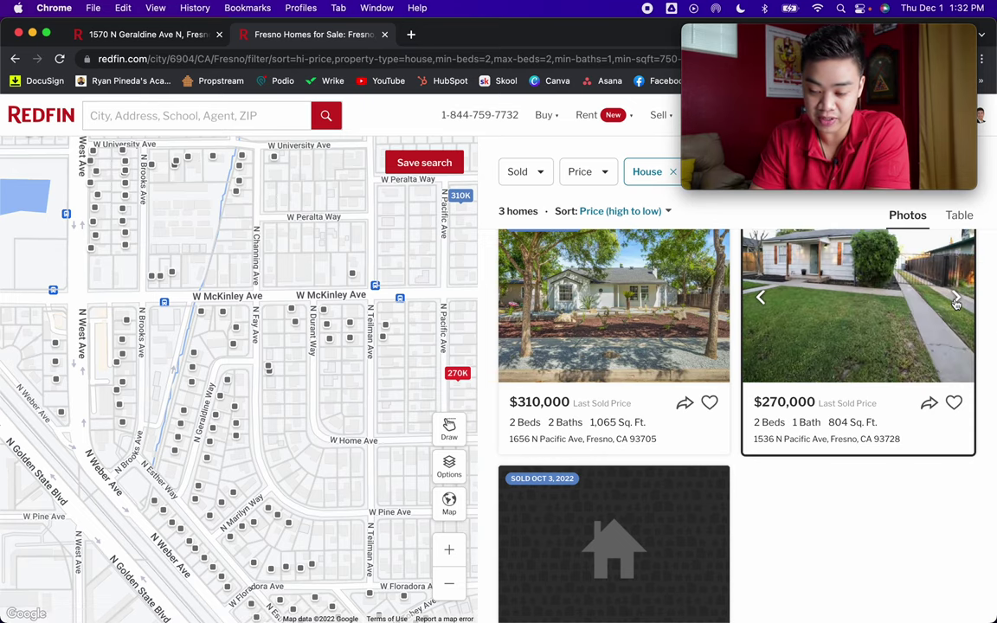
left_click(842, 300)
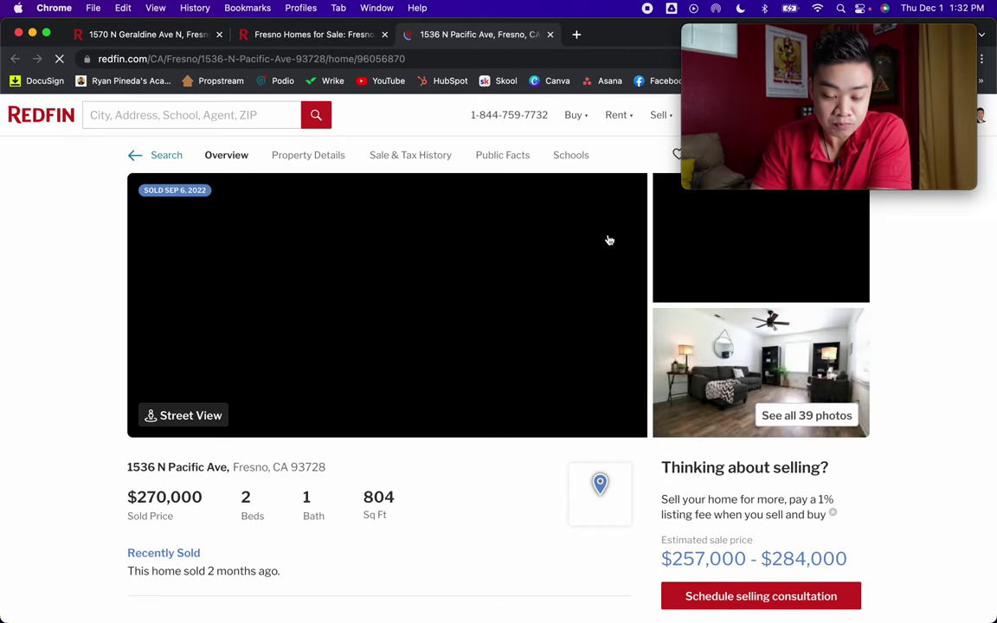
- Open the $270,000 house's full photo gallery and examine its exterior, entry, laundry area and hallway
left_click(806, 415)
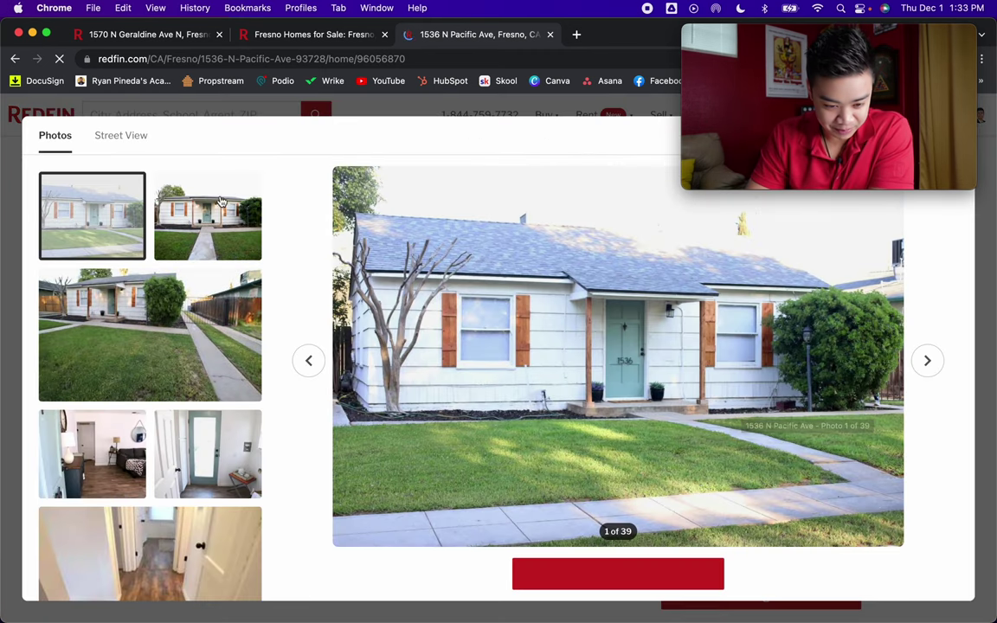
left_click(208, 227)
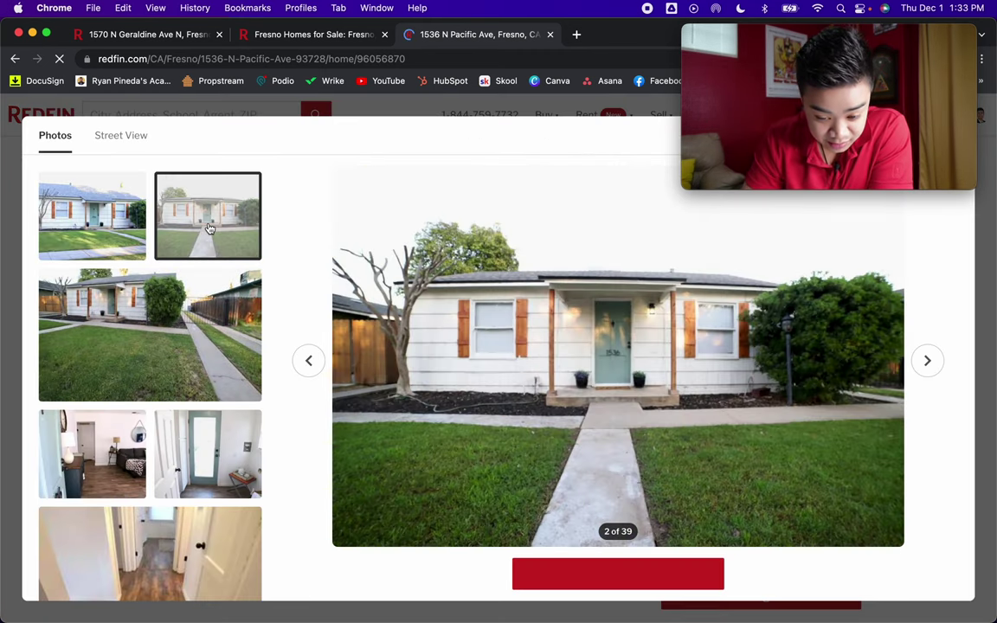
left_click(160, 312)
scroll(160, 312, "down", 2)
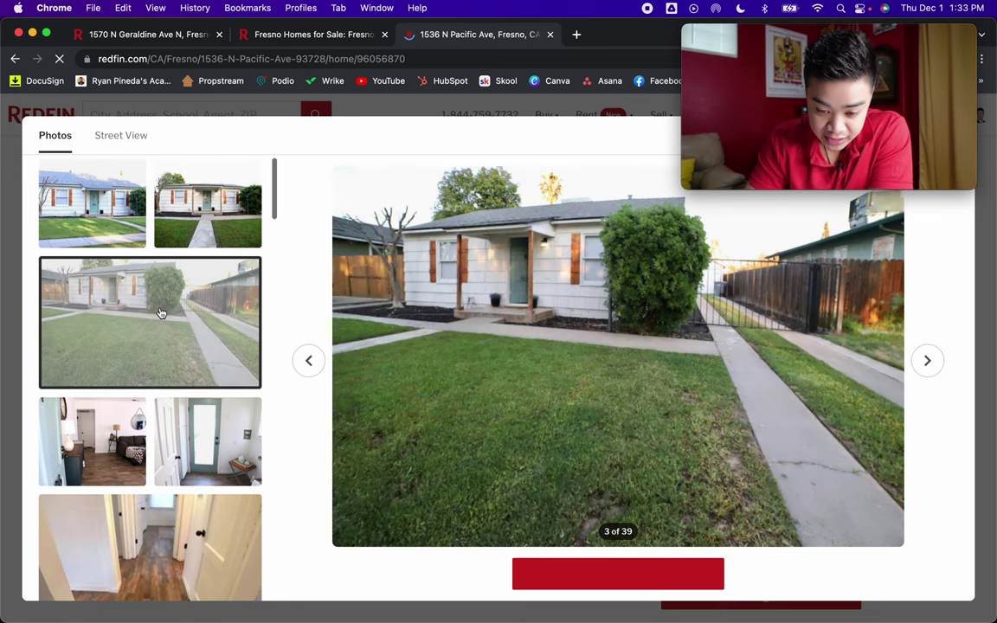
left_click(144, 407)
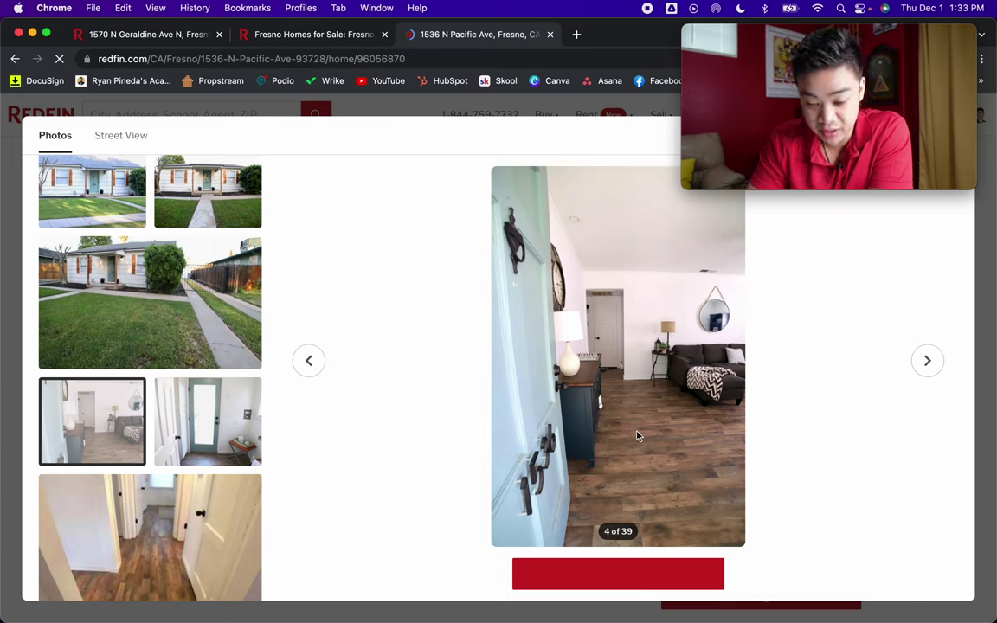
left_click(204, 434)
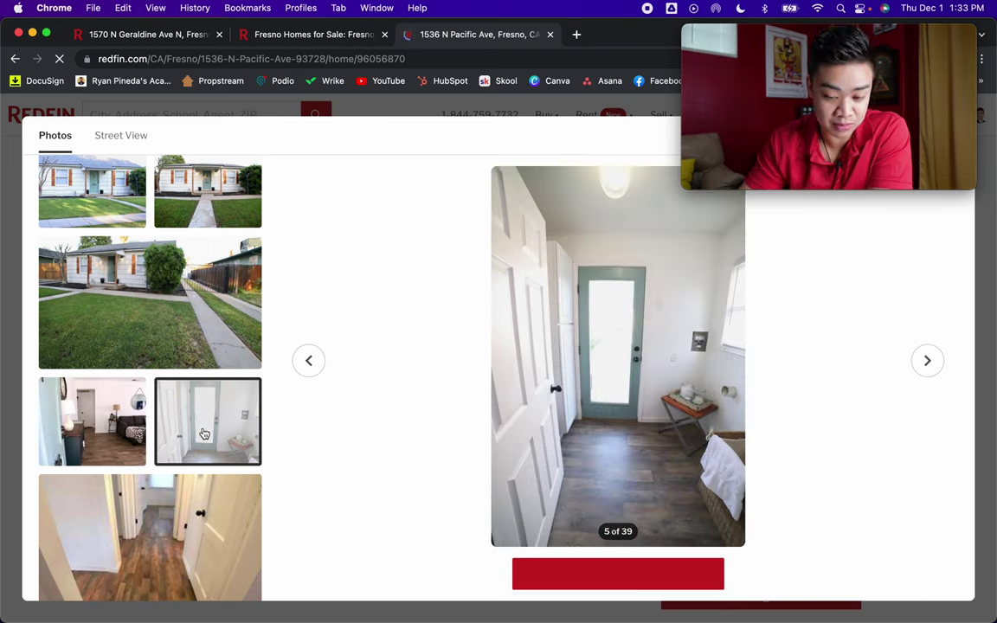
left_click(178, 485)
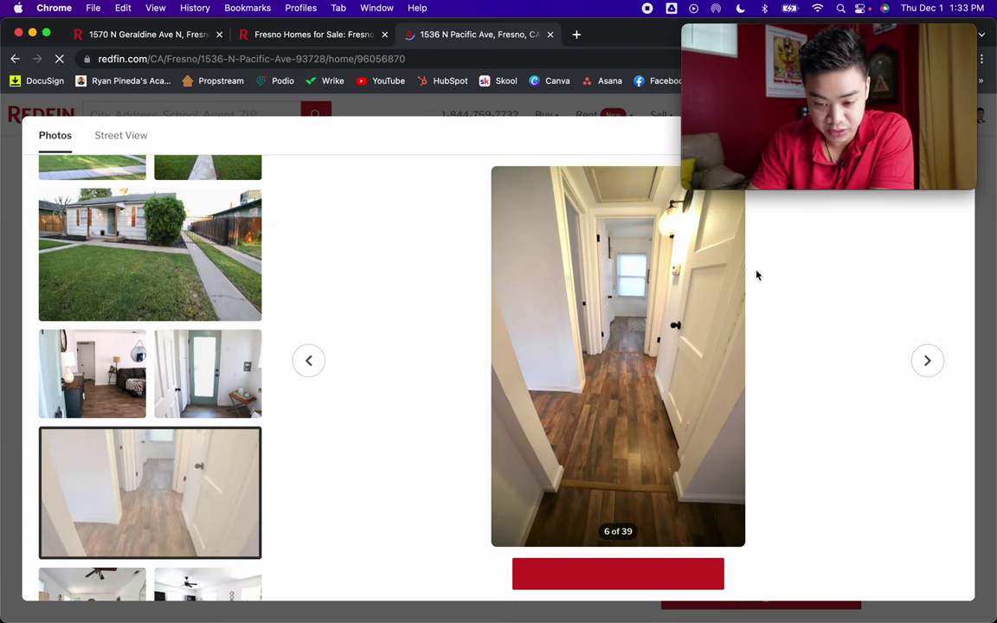
- Examine the living room, dining area and kitchen photos of the $270,000 house to judge its condition
scroll(172, 318, "down", 2)
left_click(113, 442)
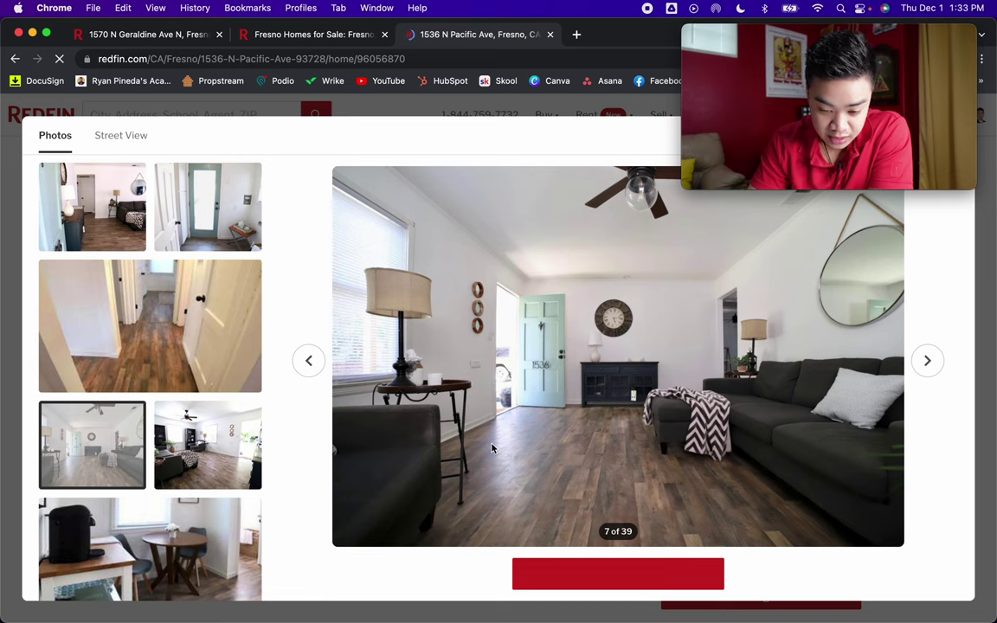
left_click(175, 412)
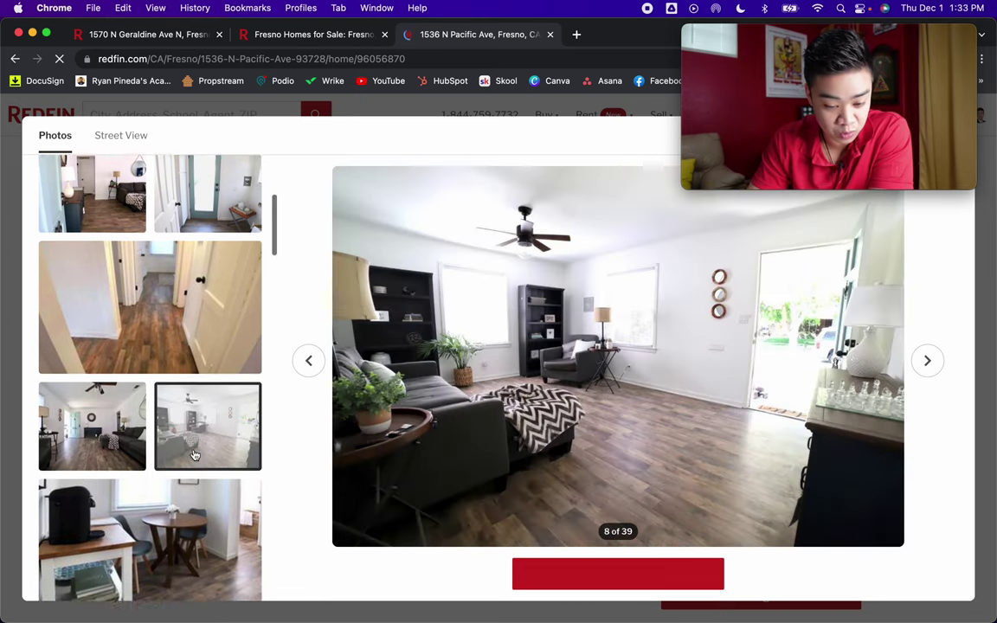
left_click(167, 448)
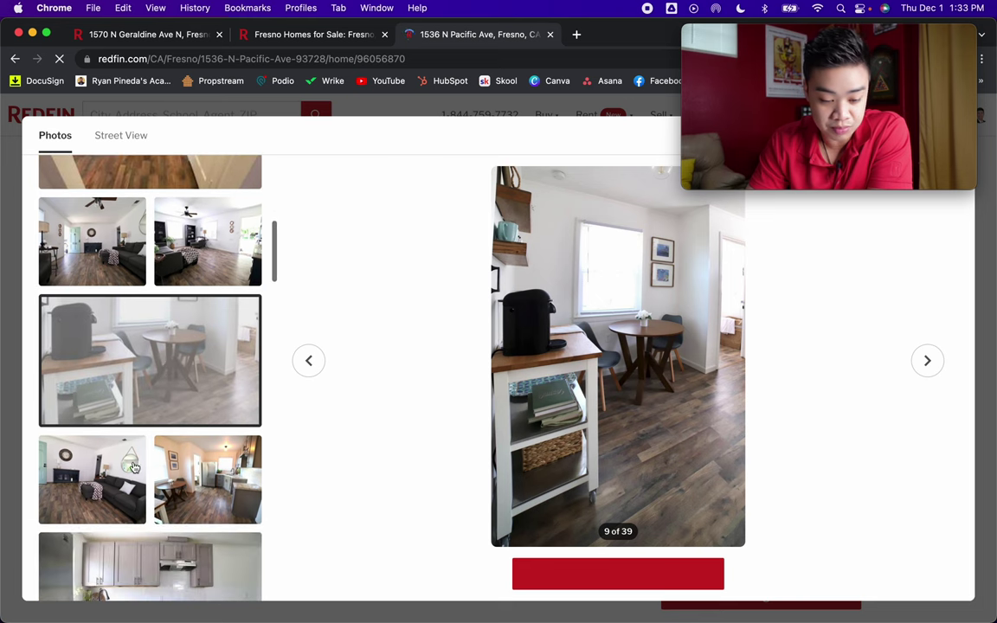
left_click(96, 476)
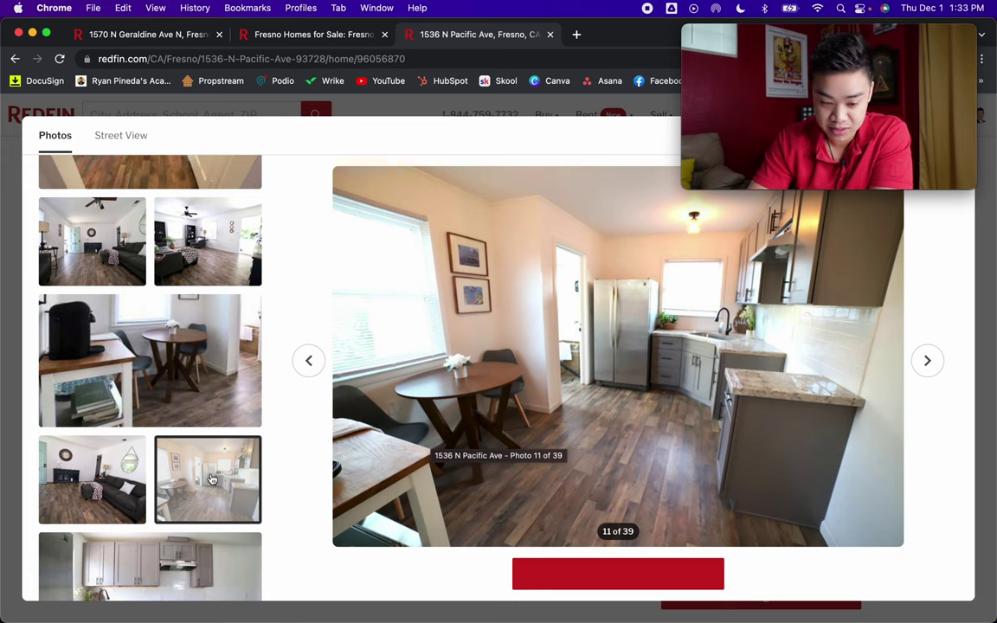
left_click(173, 547)
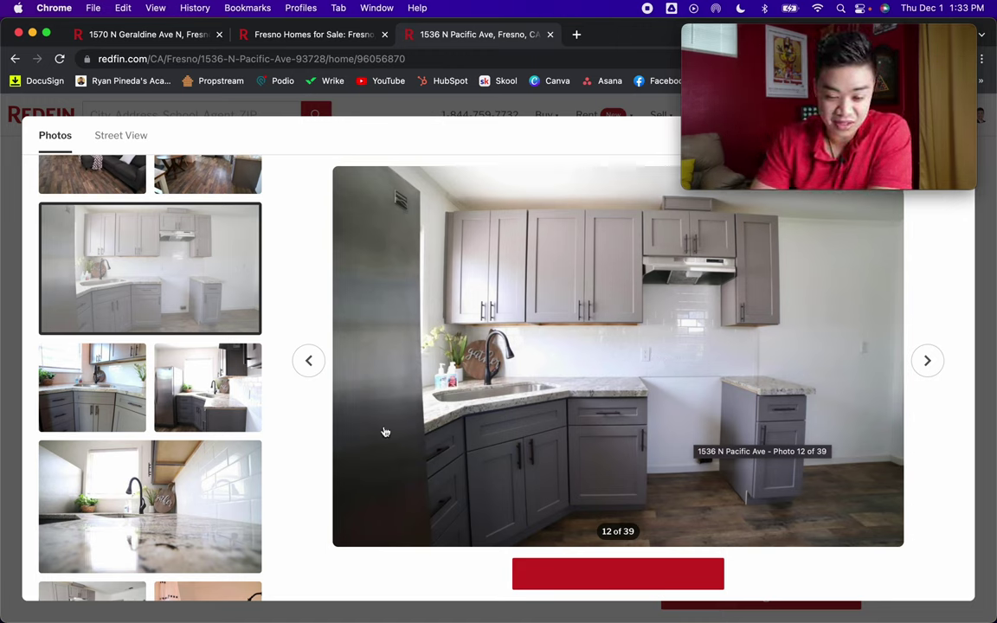
left_click(160, 355)
left_click(169, 508)
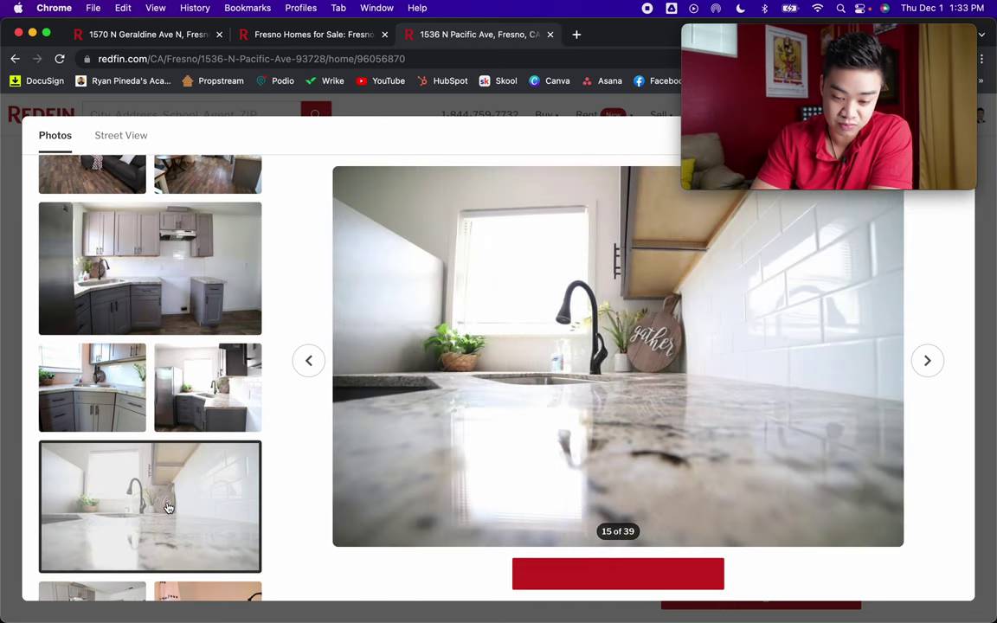
- Examine the remaining kitchen photos and the bathroom photos in the $270,000 house's gallery
scroll(169, 508, "down", 3)
left_click(162, 511)
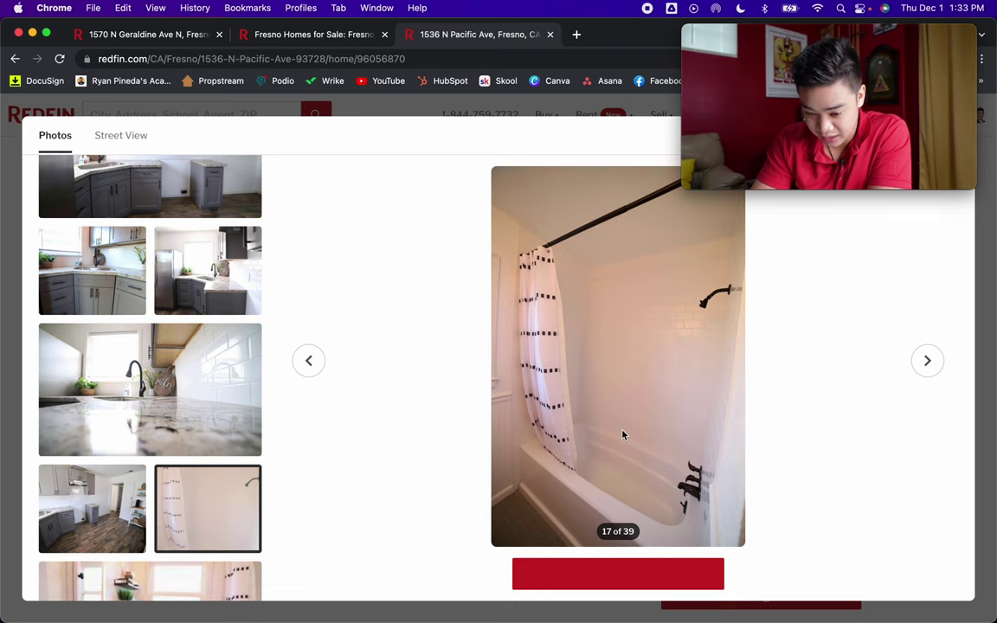
left_click(106, 511)
scroll(111, 517, "down", 2)
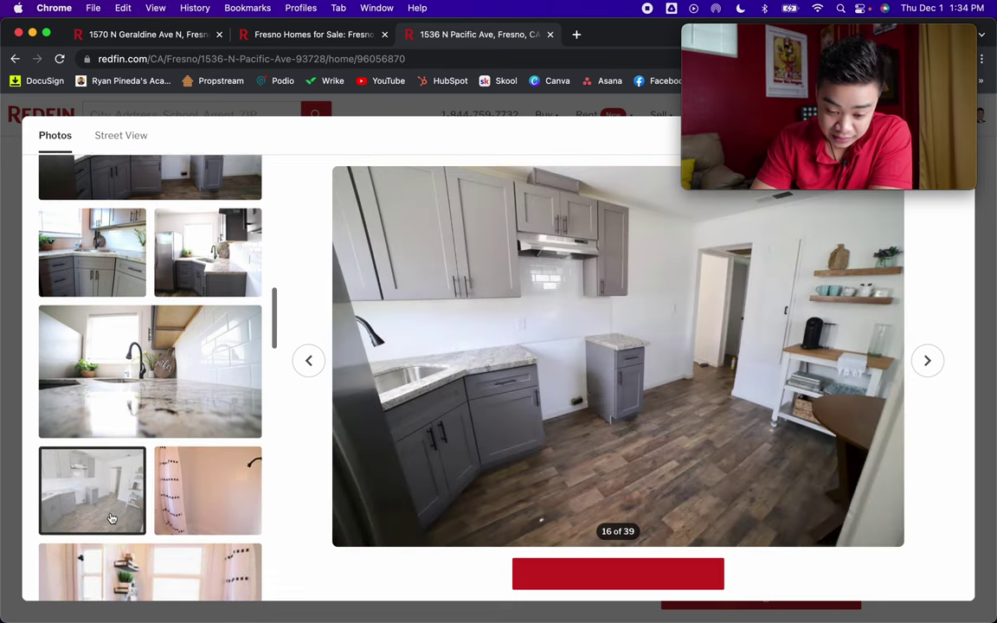
left_click(110, 517)
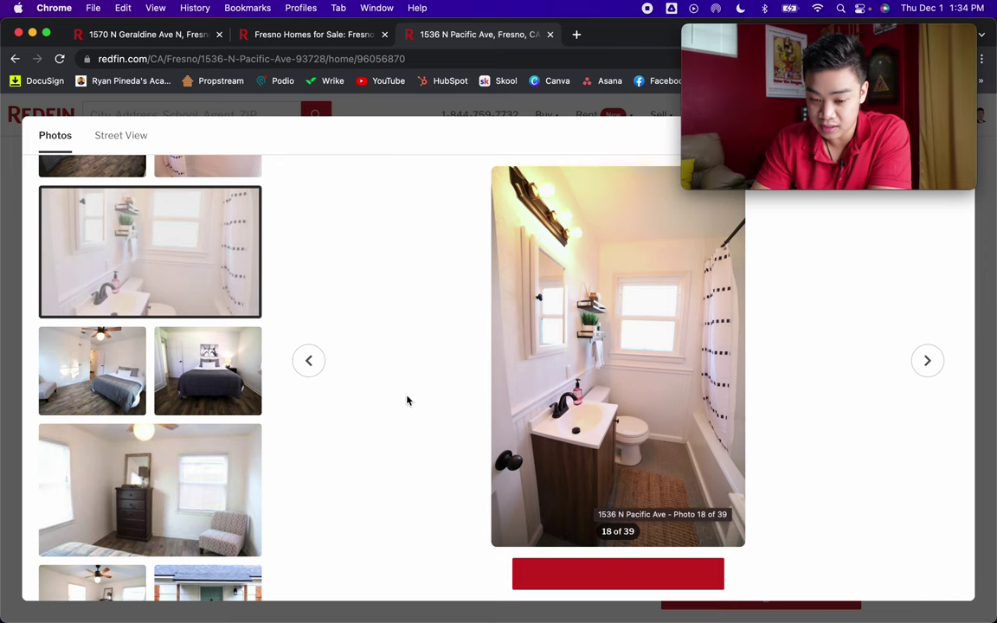
scroll(200, 417, "down", 2)
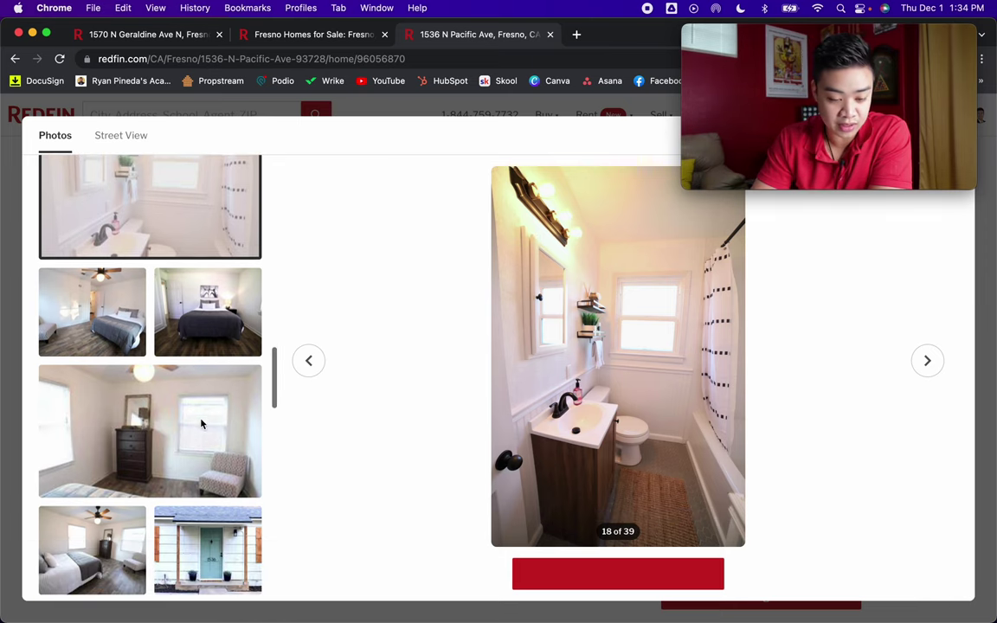
- Examine the bedroom, front door and entryway photos of the $270,000 house to judge its condition
left_click(214, 327)
left_click(112, 295)
scroll(124, 314, "down", 3)
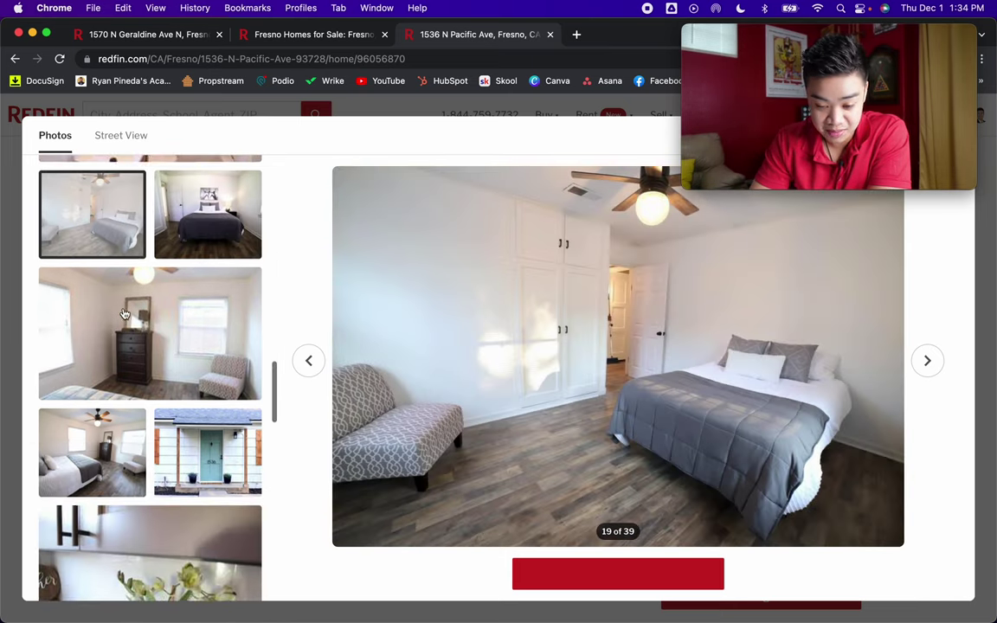
left_click(121, 303)
scroll(130, 338, "down", 3)
left_click(134, 365)
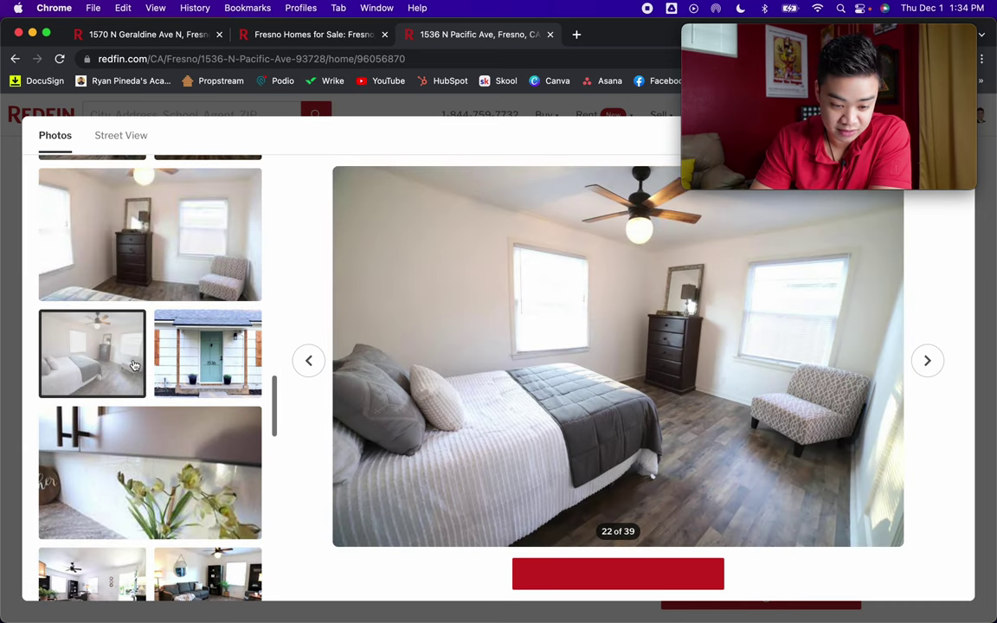
left_click(199, 368)
scroll(204, 375, "down", 3)
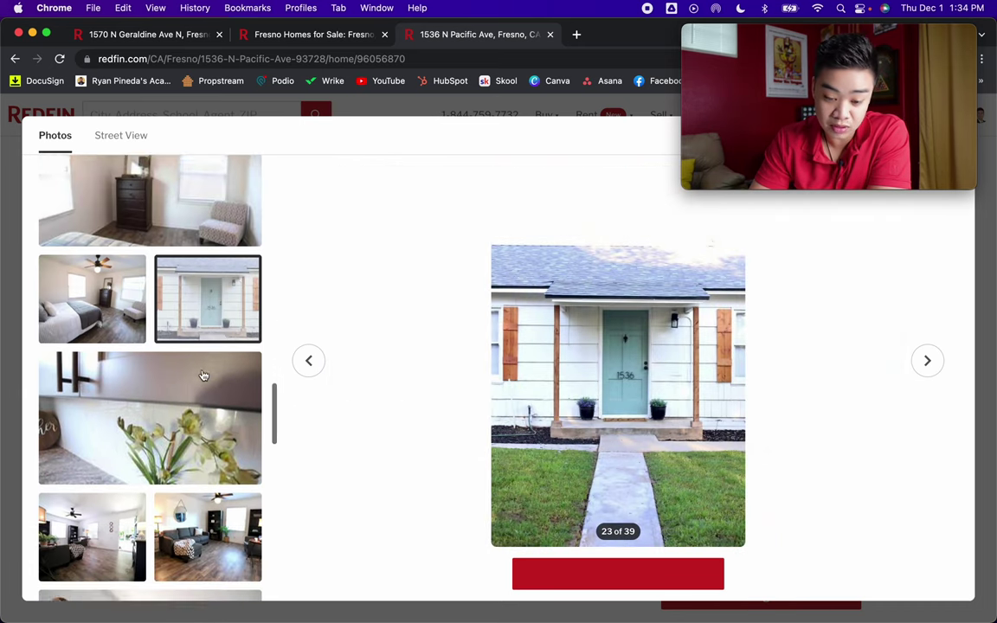
left_click(204, 375)
scroll(190, 389, "down", 7)
left_click(170, 412)
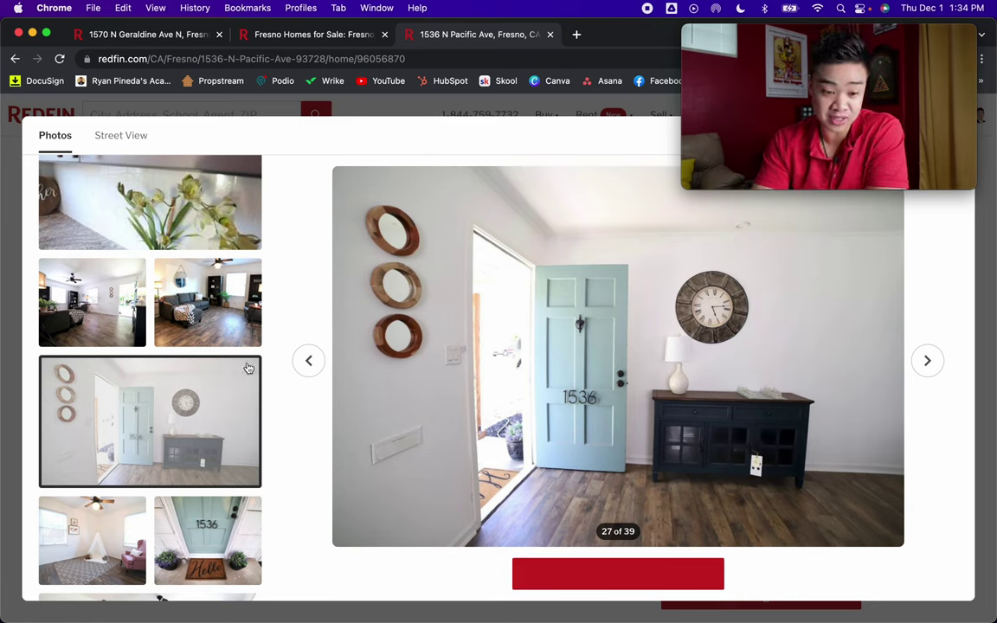
- Move the Movie Recording window away from the gallery's header and close the $270,000 house's photo gallery
mouse_move(874, 57)
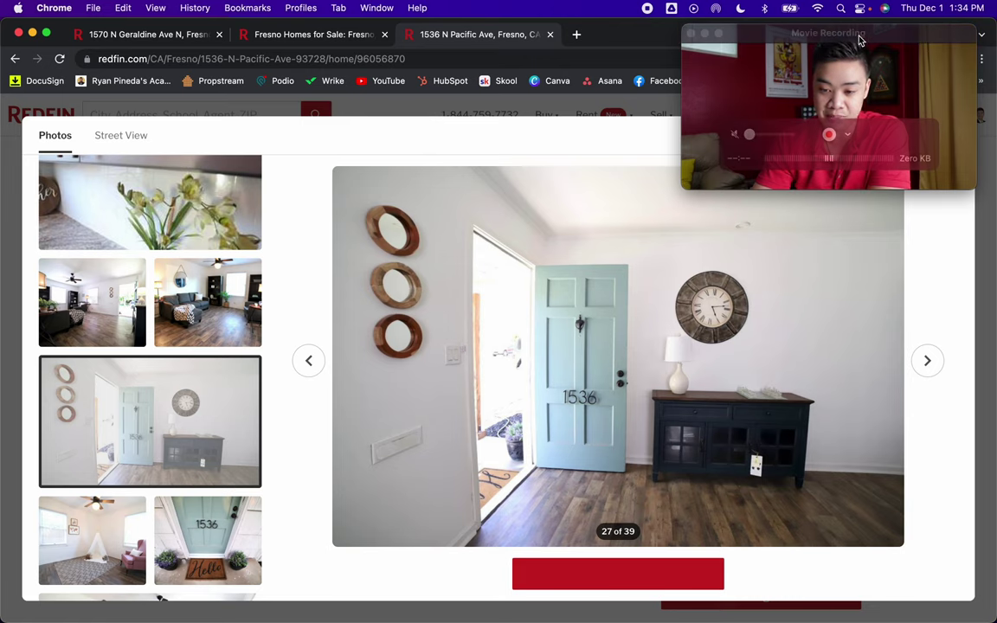
left_click_drag(860, 38, 880, 467)
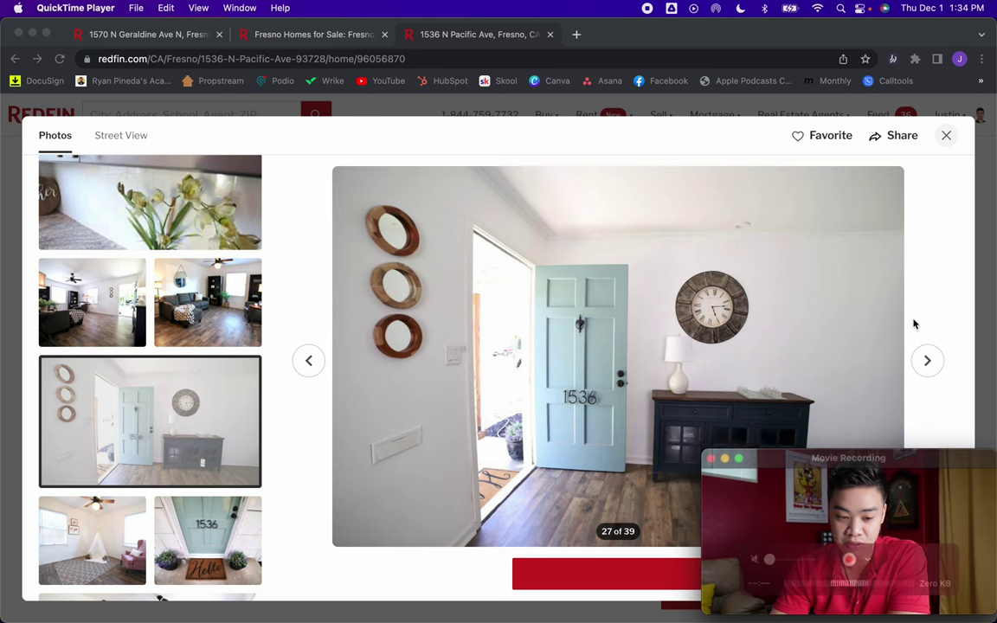
left_click(947, 136)
left_click(947, 136)
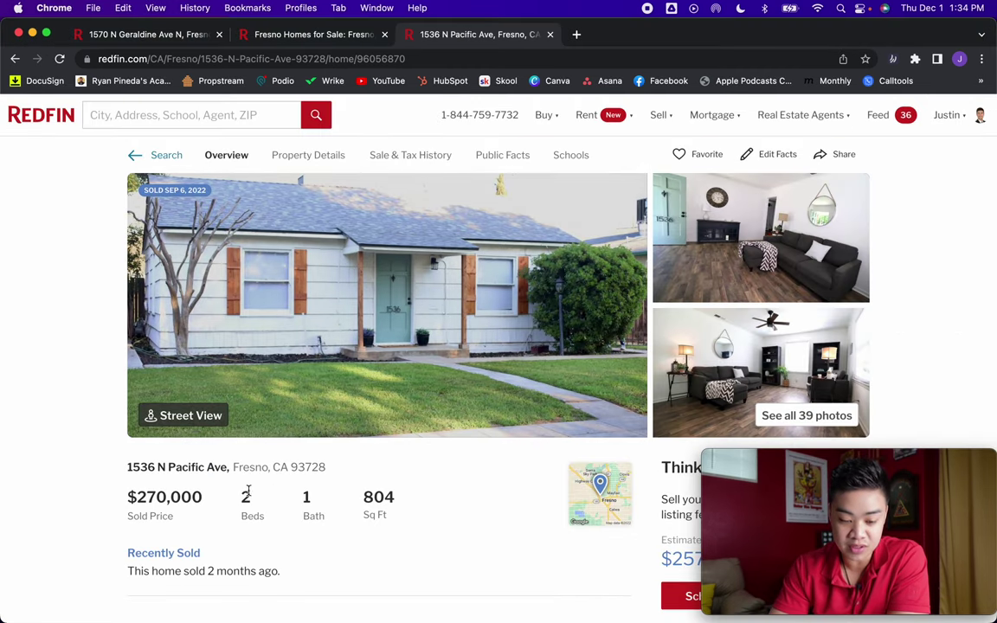
- Check how recently the $270,000 house sold and compare its square footage with the $279,000 listing's
left_click(125, 569)
left_click_drag(125, 569, 284, 571)
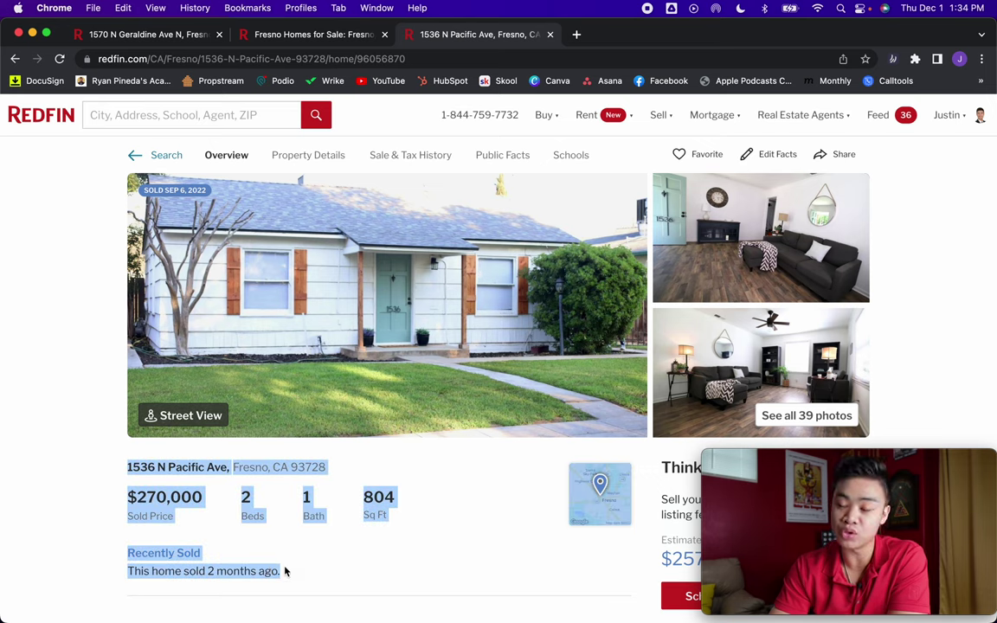
left_click(285, 571)
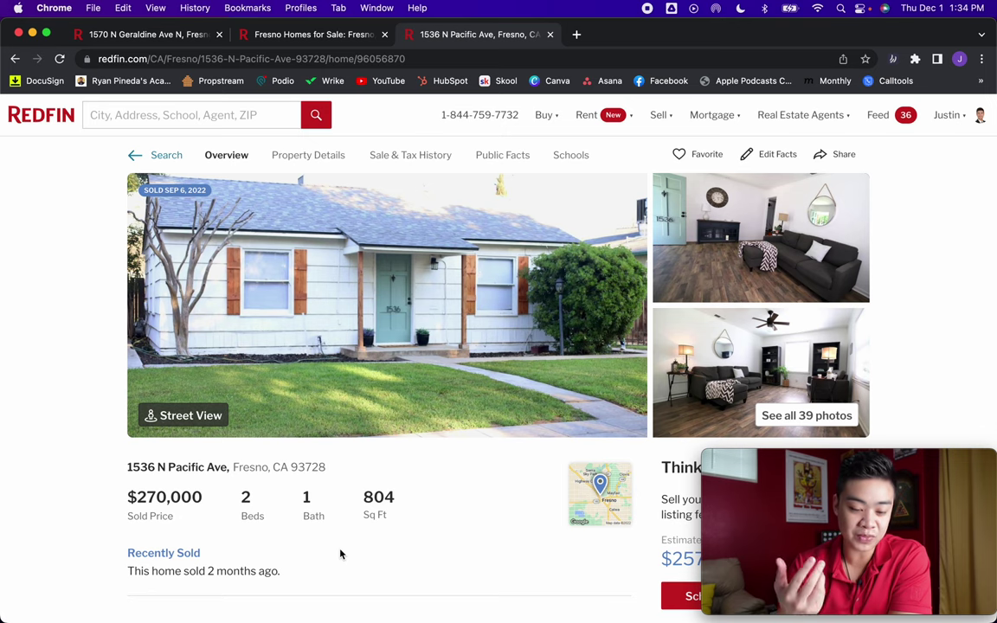
double_click(376, 499)
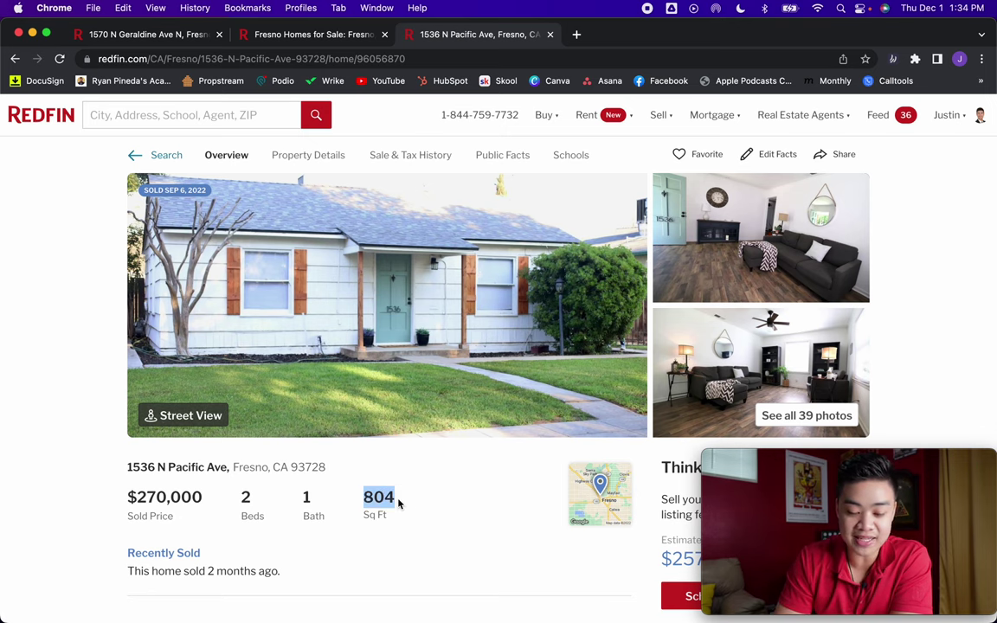
left_click(164, 35)
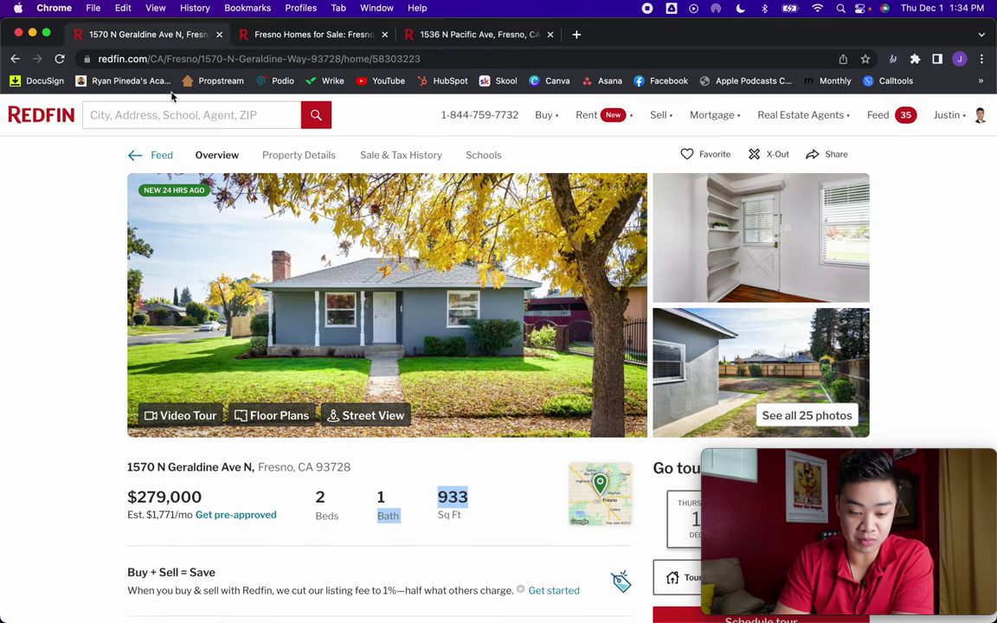
left_click(430, 508)
- Return to the $270,000 house's listing and highlight its sold price for review
left_click(479, 36)
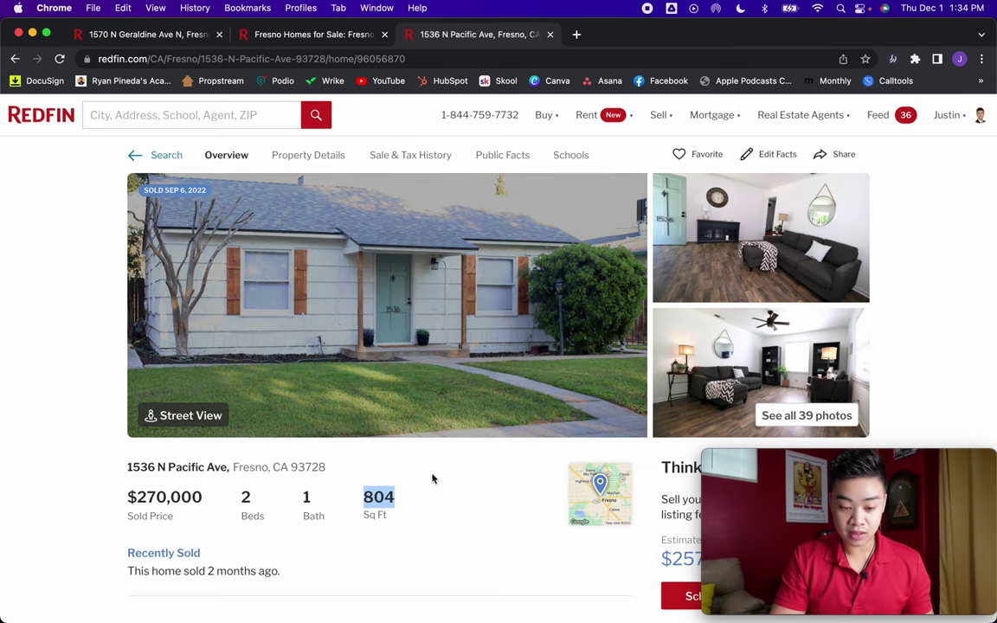
left_click(121, 496)
left_click(123, 500)
left_click_drag(123, 500, 211, 507)
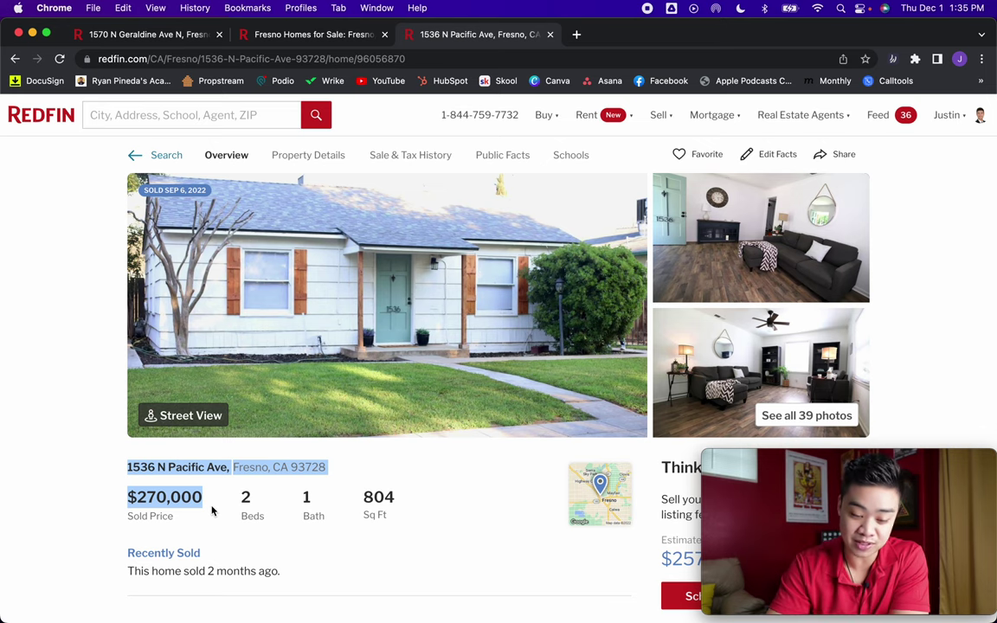
left_click(212, 511)
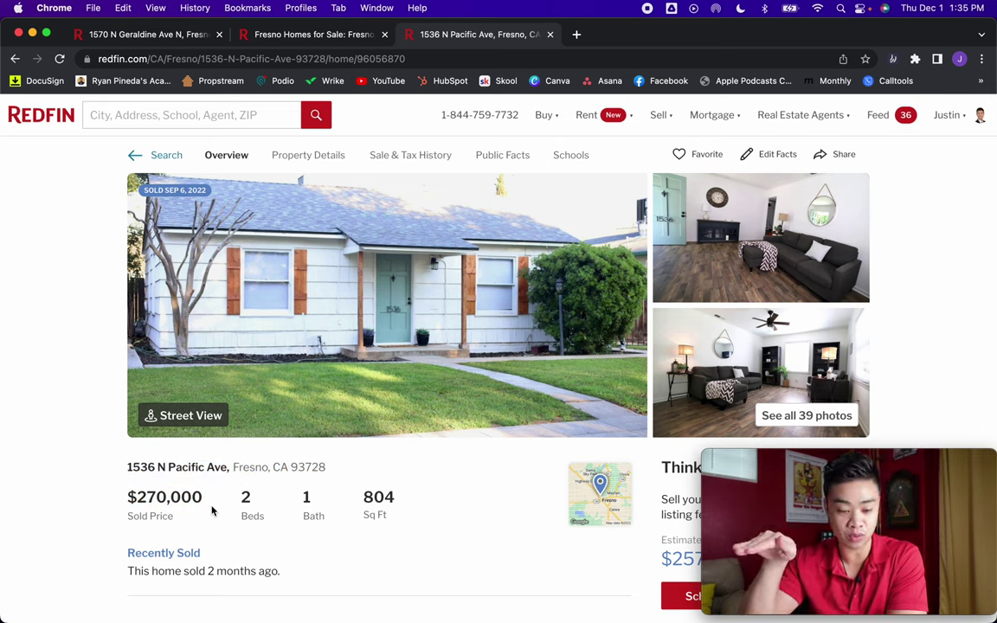
left_click_drag(126, 495, 201, 498)
left_click(201, 499)
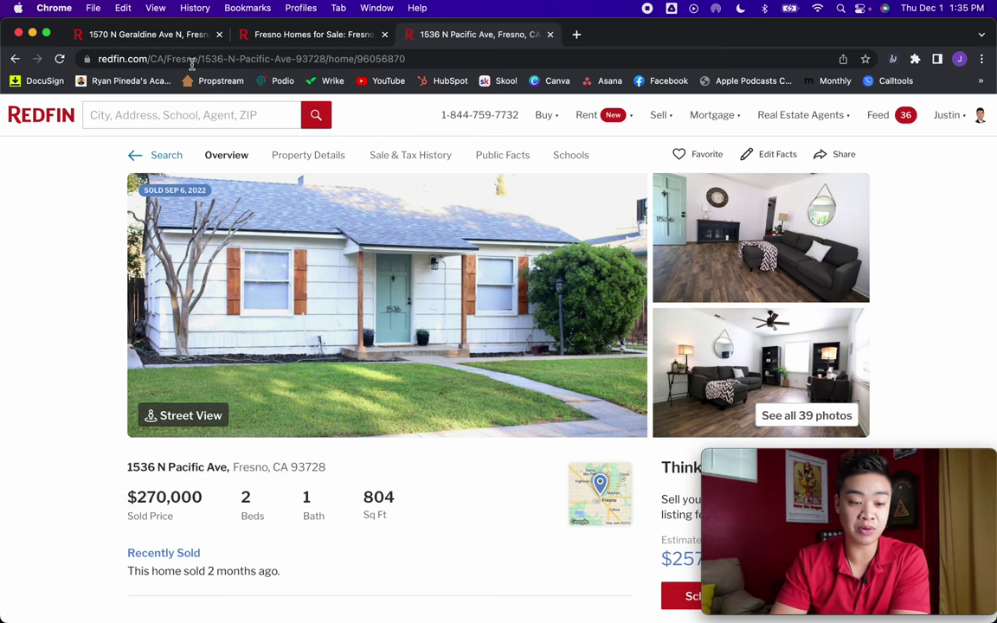
- Compare the $279,000 listing's asking price with the sold price of the $270,000 house
left_click(146, 35)
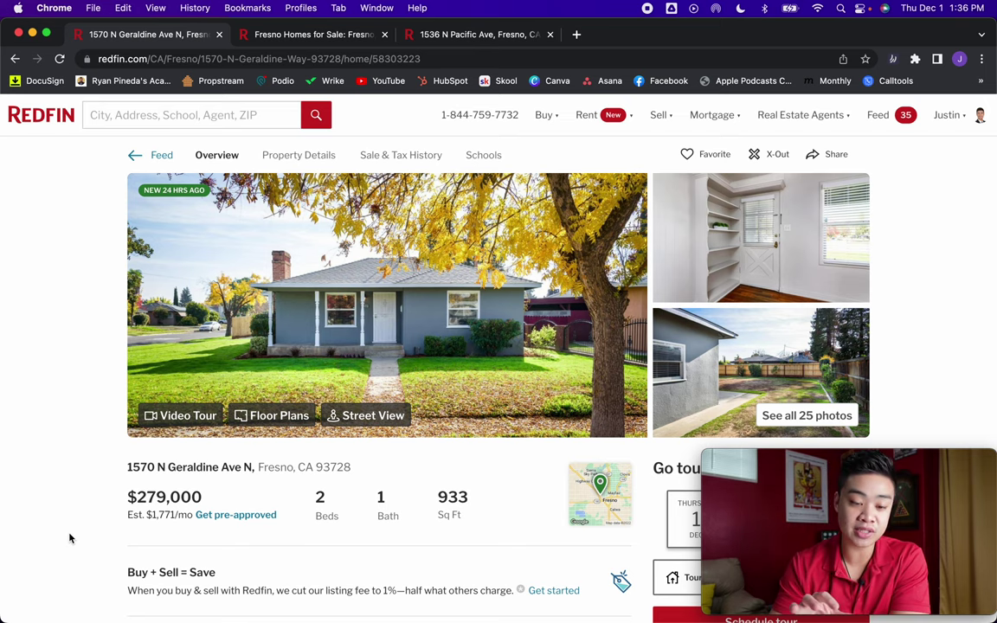
left_click(468, 34)
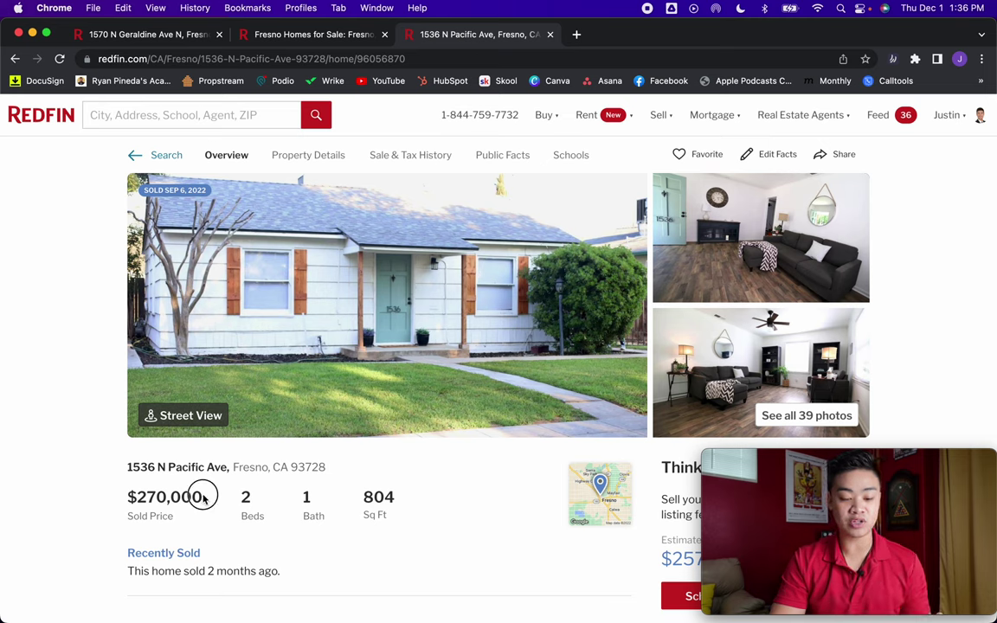
left_click_drag(204, 498, 127, 500)
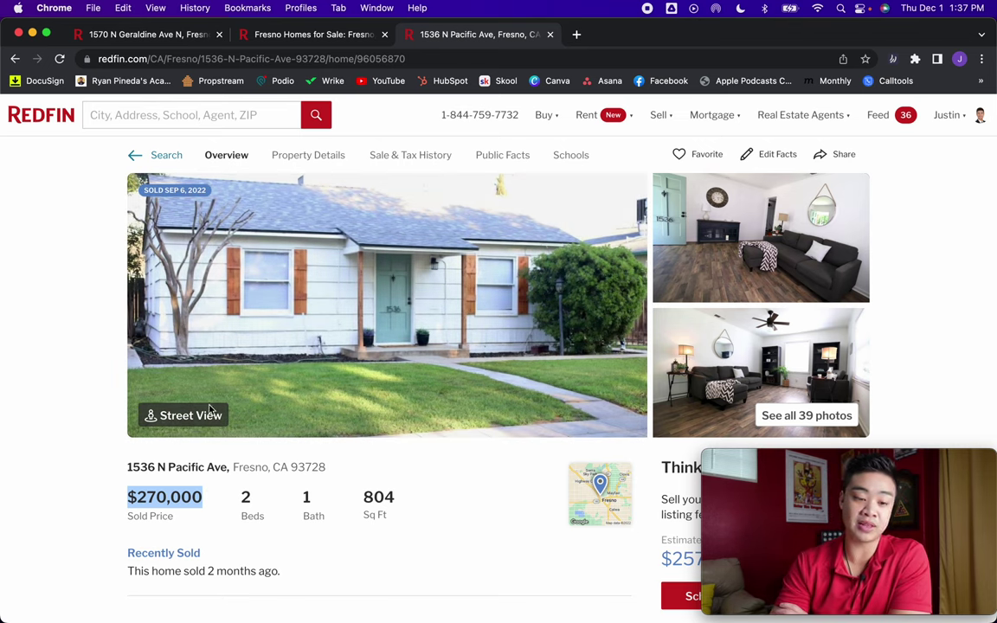
left_click(101, 33)
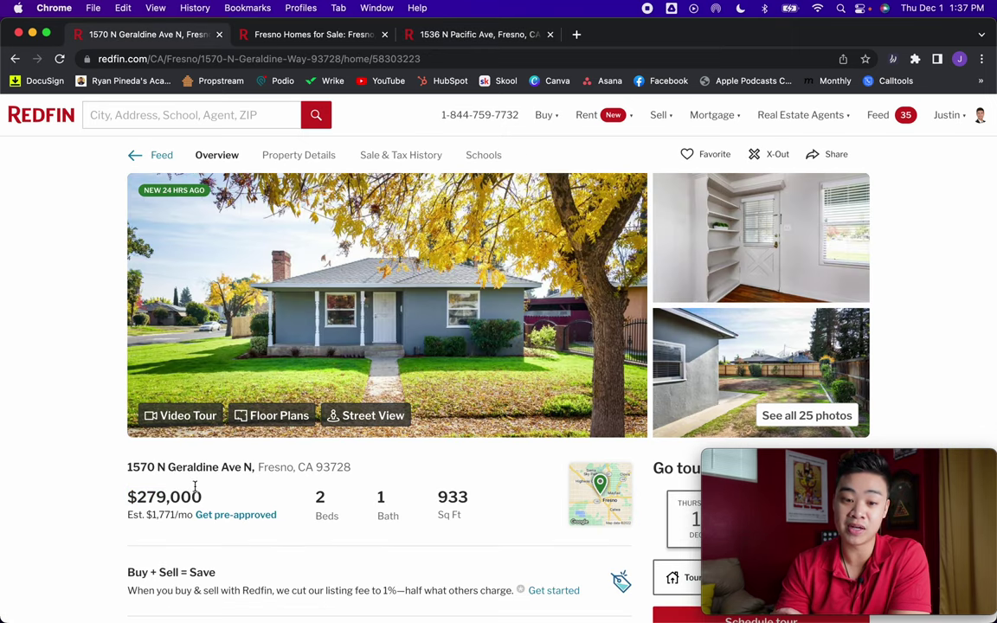
left_click(441, 43)
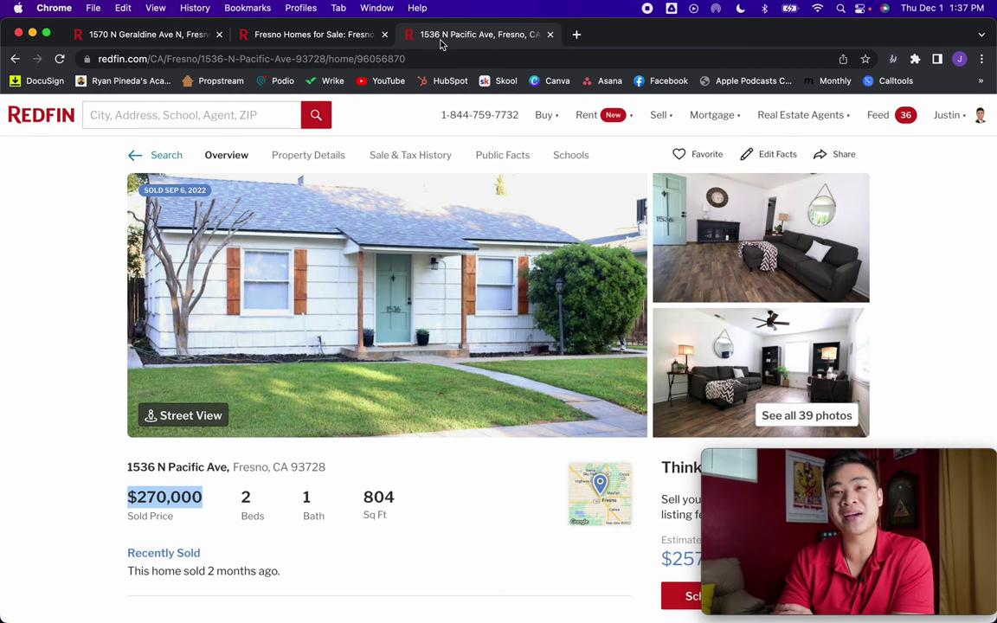
- Return to the filtered sold-home results and preview the exterior and living area photos on the $310,000 house's card
left_click(313, 33)
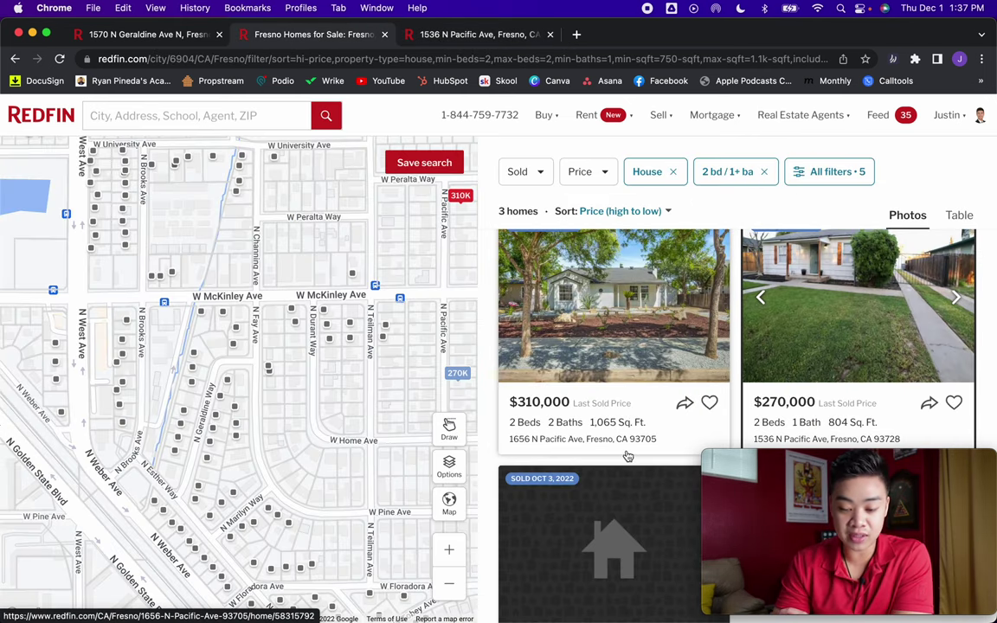
scroll(641, 415, "up", 1)
scroll(641, 424, "up", 1)
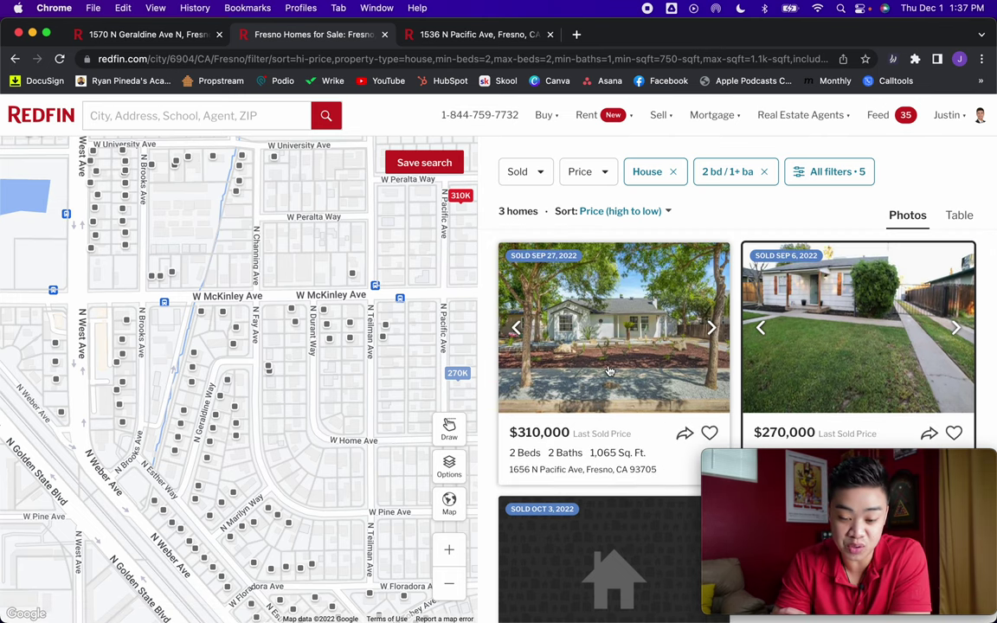
left_click(712, 330)
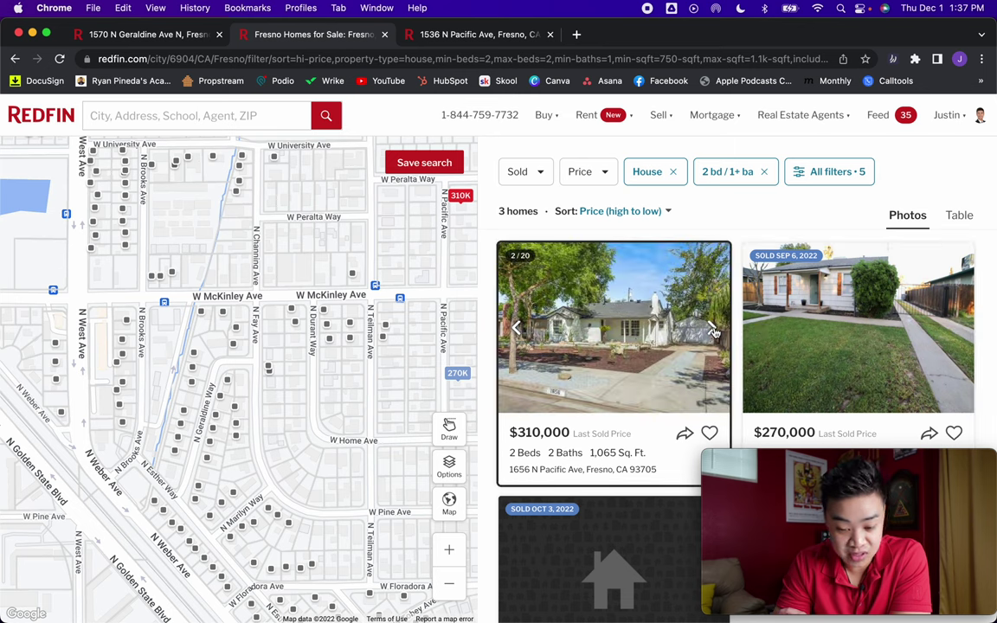
left_click(712, 330)
left_click(713, 330)
left_click(712, 329)
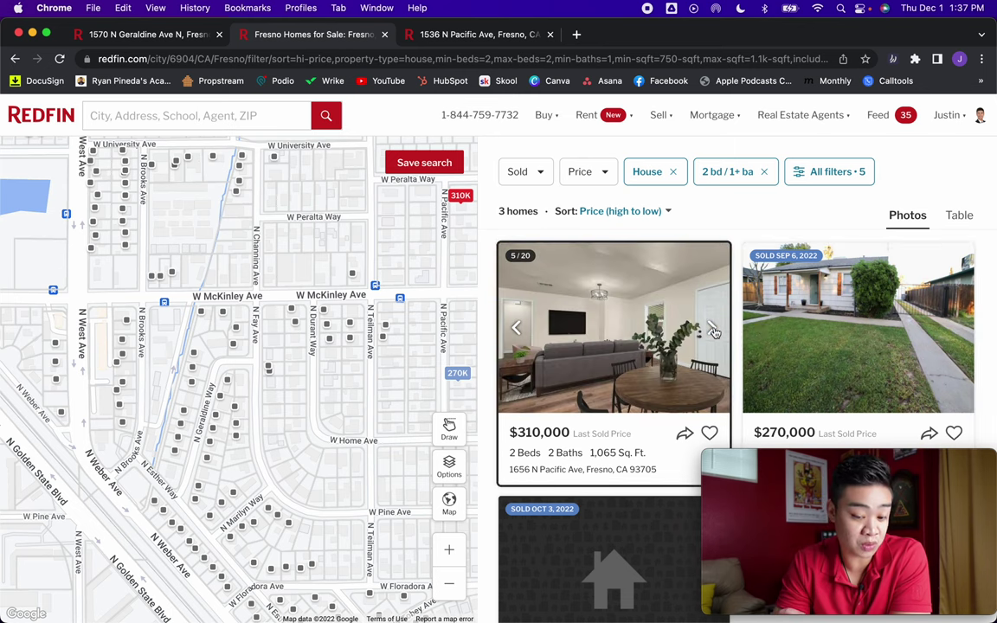
left_click(712, 330)
left_click(713, 330)
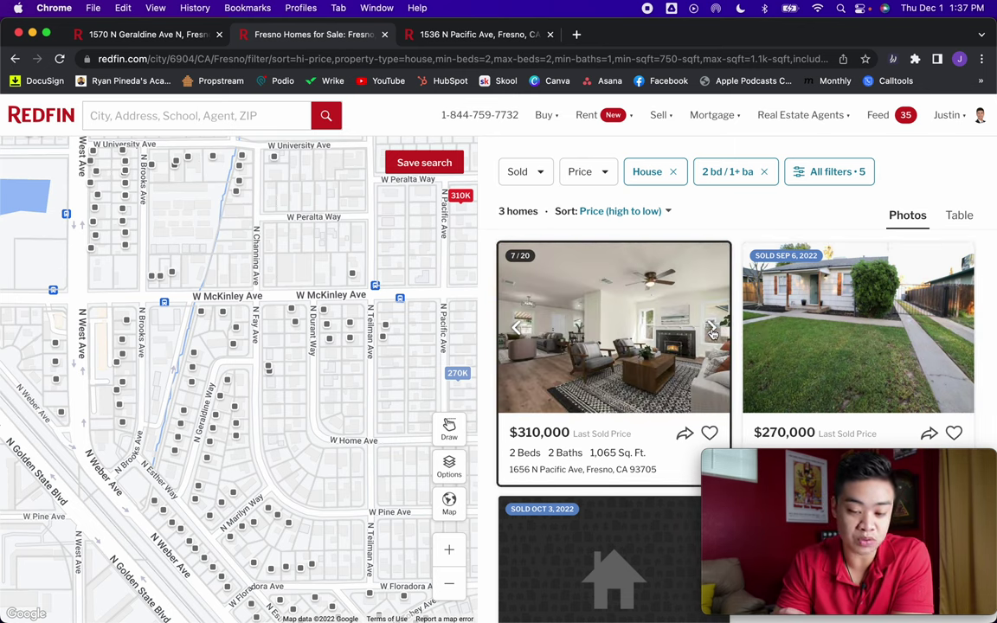
- Preview the $310,000 house's bedroom, bathroom and backyard photos through to the description on the card's last slide
left_click(712, 330)
left_click(712, 333)
left_click(712, 333)
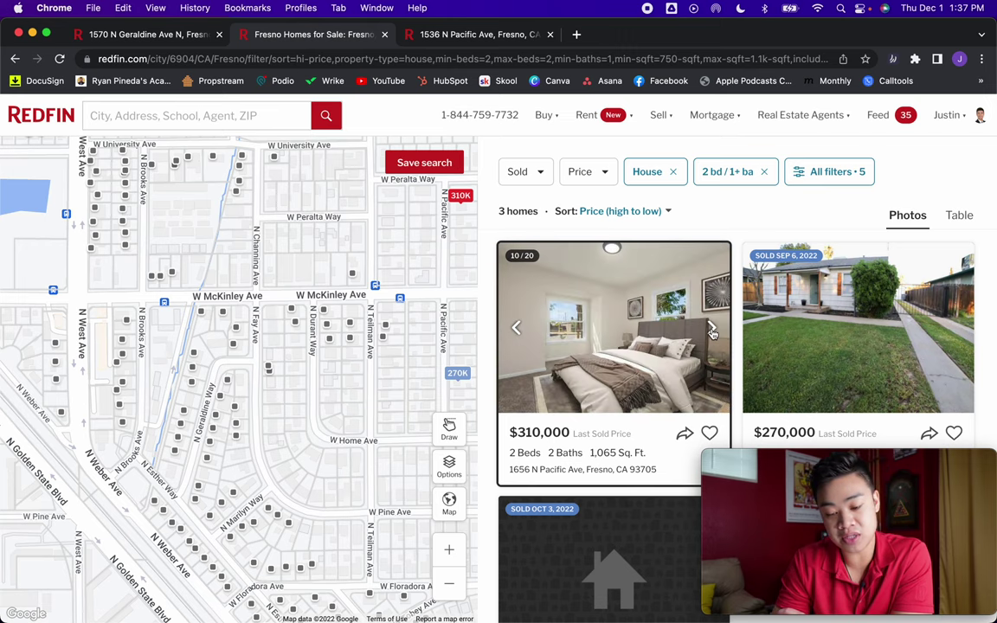
left_click(712, 334)
left_click(712, 333)
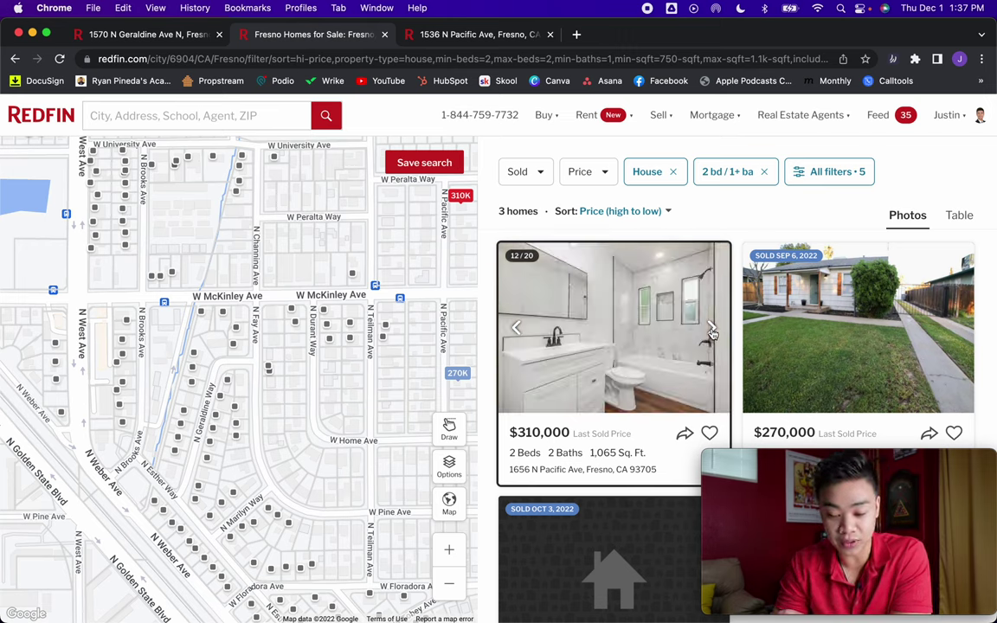
left_click(712, 333)
left_click(712, 333)
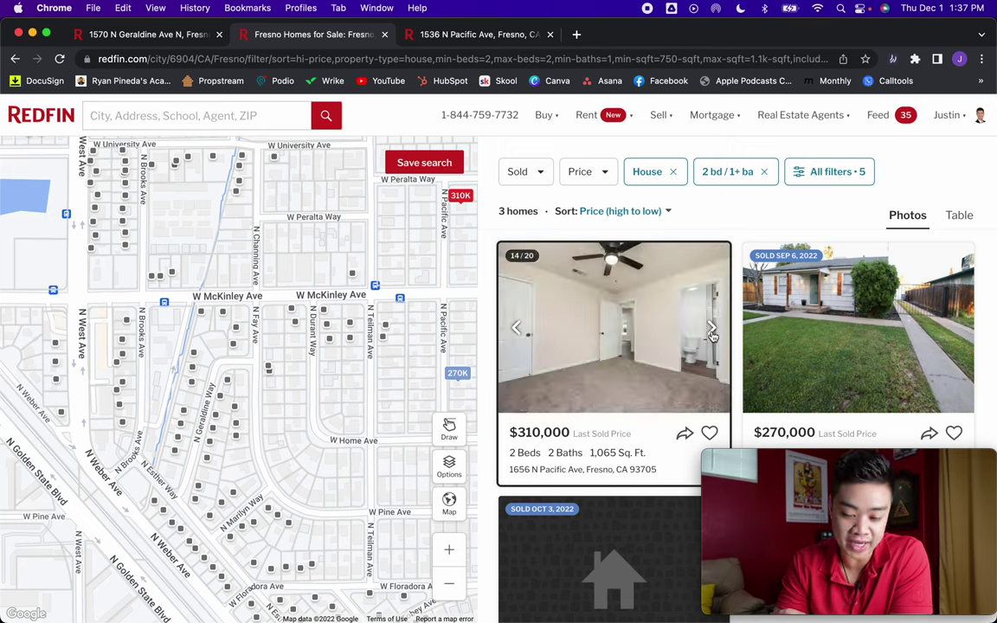
left_click(712, 334)
left_click(712, 333)
left_click(712, 333)
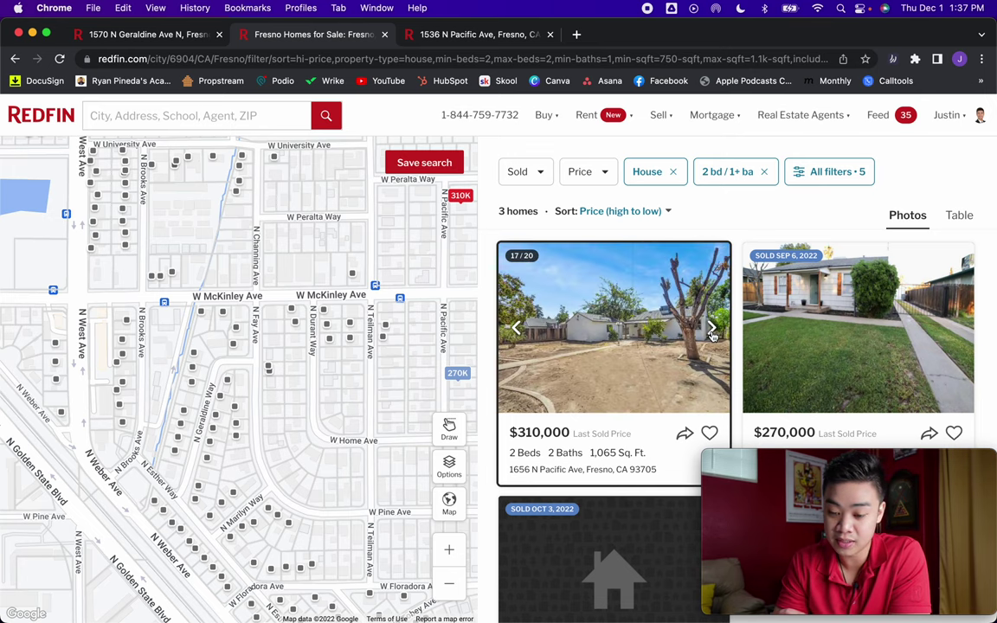
left_click(712, 334)
left_click(713, 333)
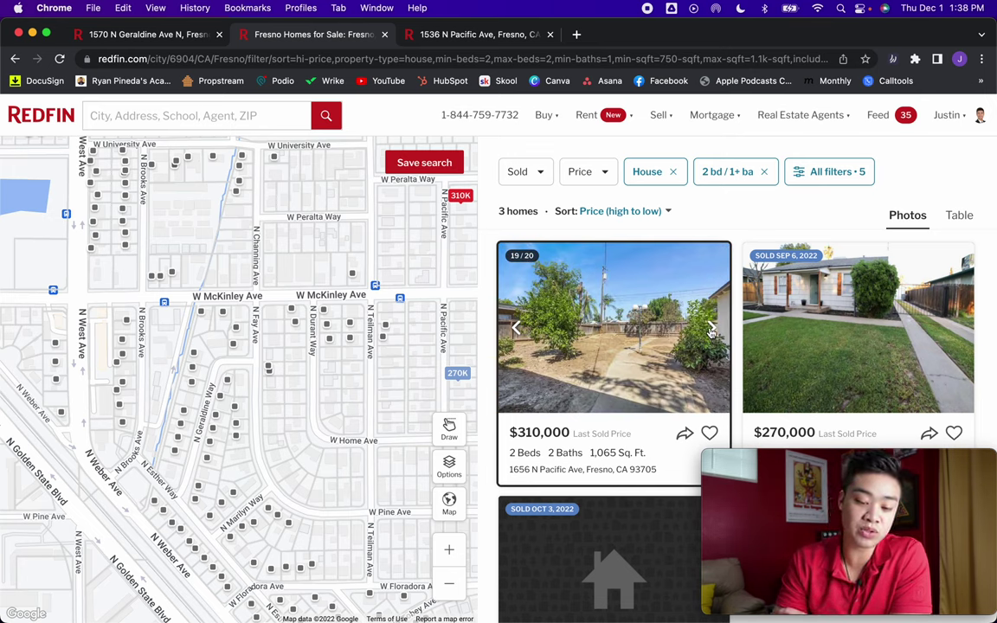
left_click(712, 333)
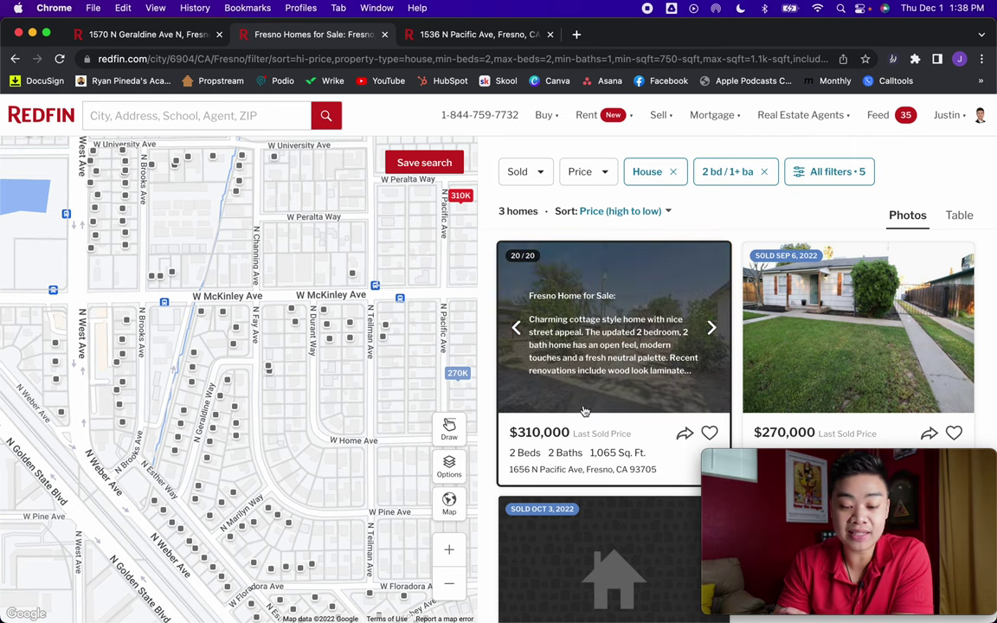
- Go back to the $310,000 house's backyard photo and review the remaining sold-home results through the $195,000 house
left_click(515, 329)
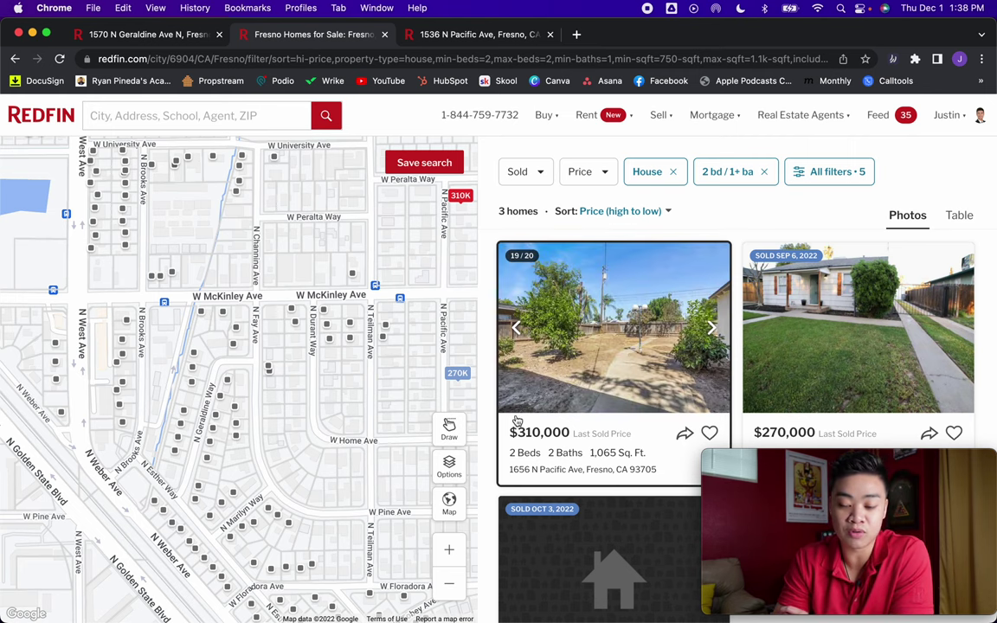
scroll(602, 389, "down", 1)
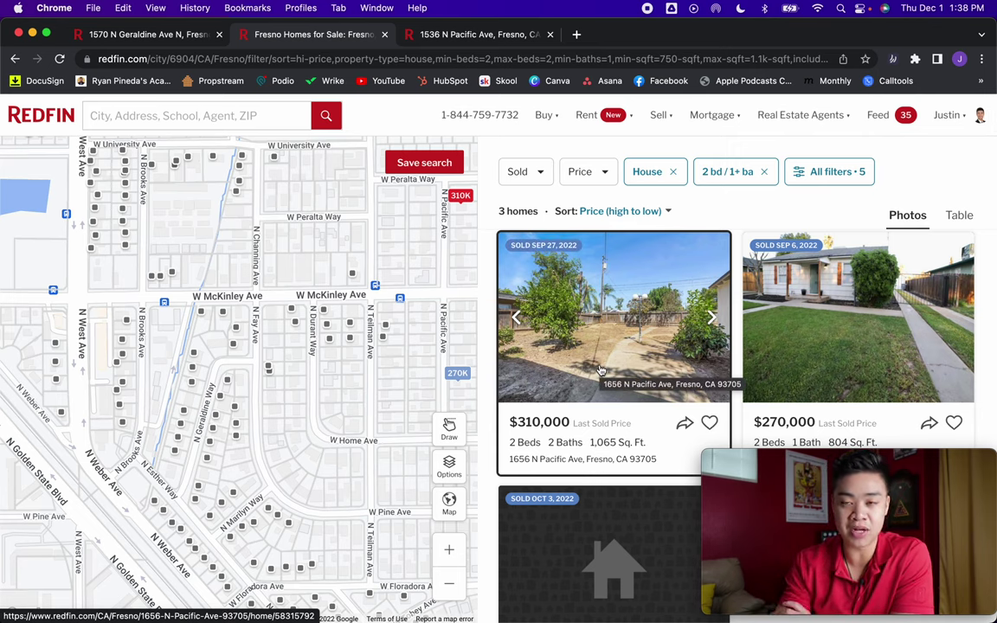
scroll(600, 371, "down", 5)
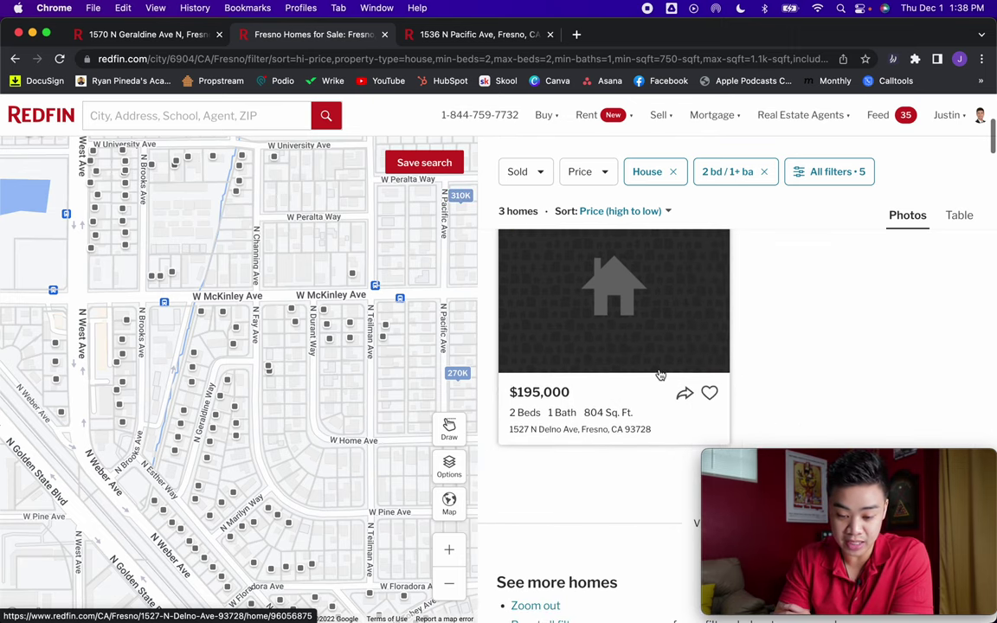
scroll(618, 310, "up", 1)
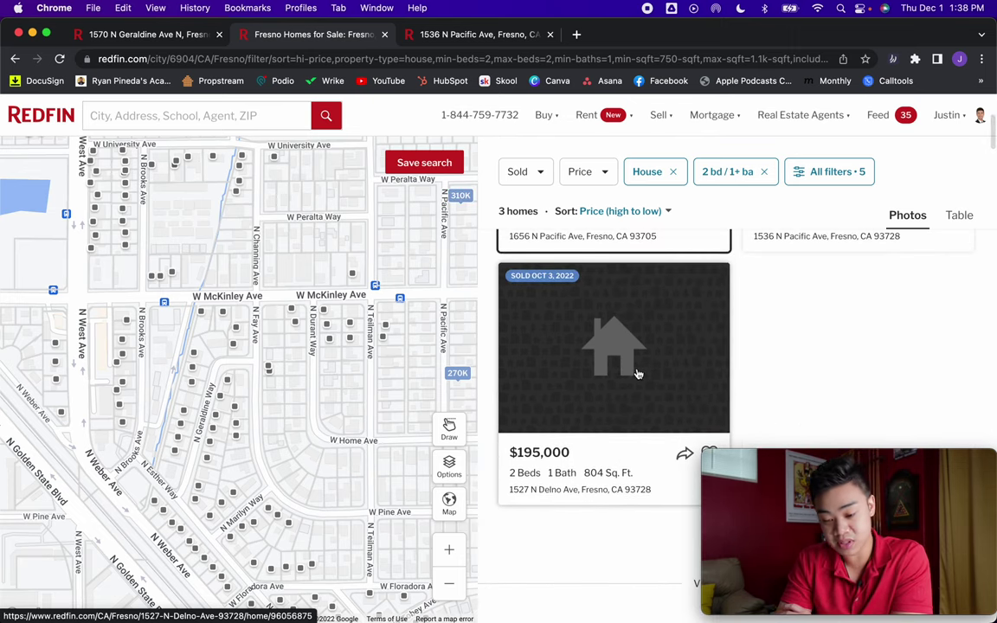
scroll(638, 374, "up", 1)
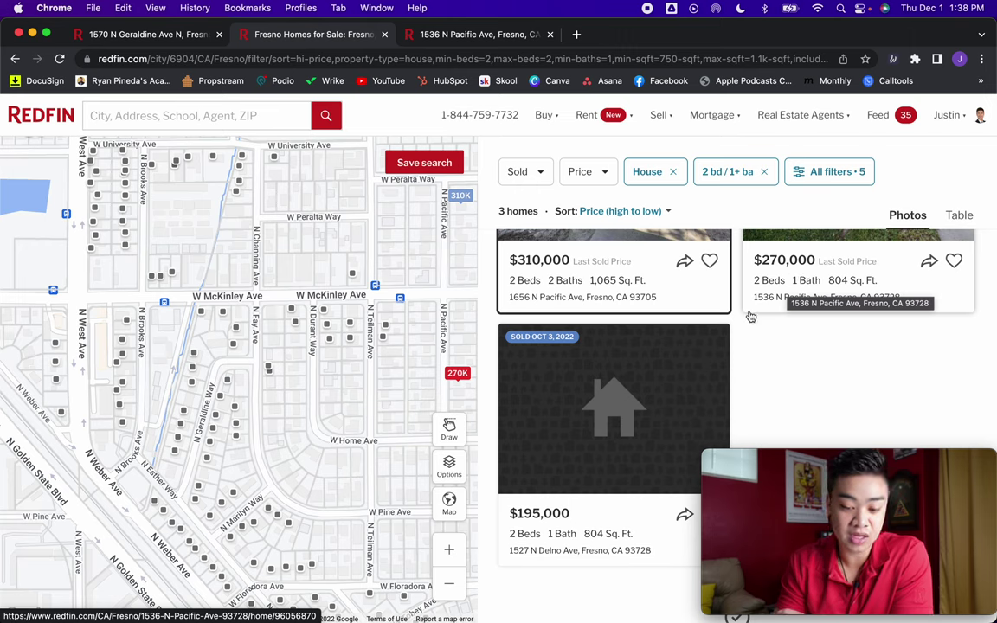
- Open the $195,000 house's listing, highlight its About This Home description and review the comparable sales and street photo
left_click(592, 432)
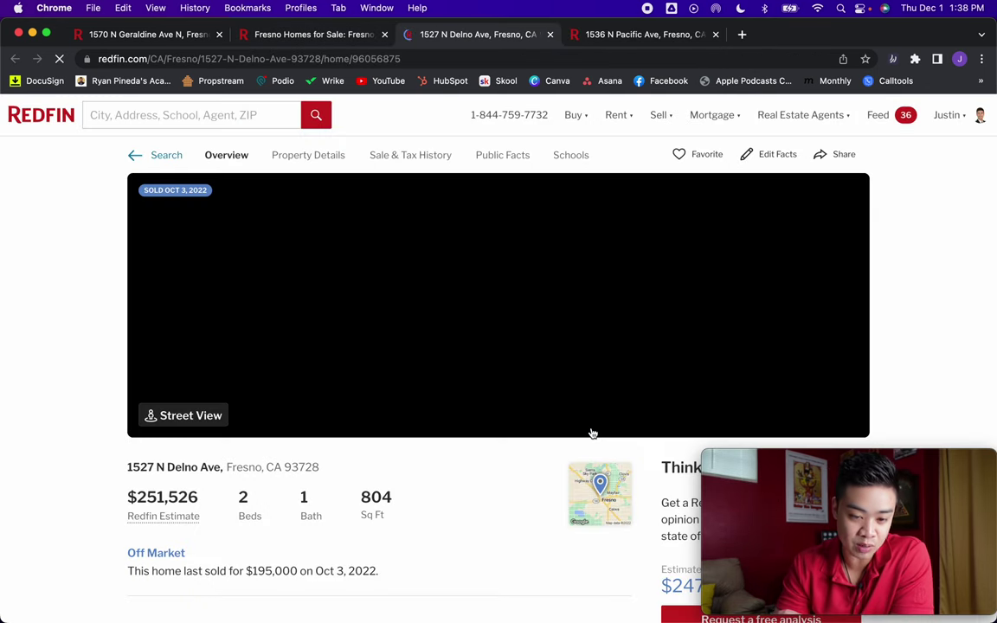
scroll(89, 316, "down", 3)
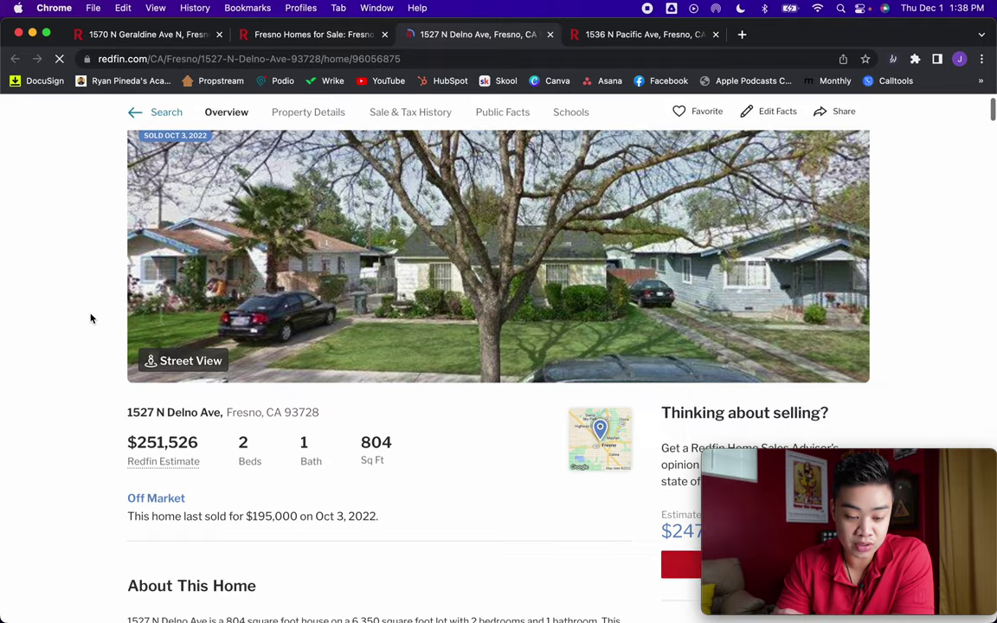
scroll(91, 319, "down", 2)
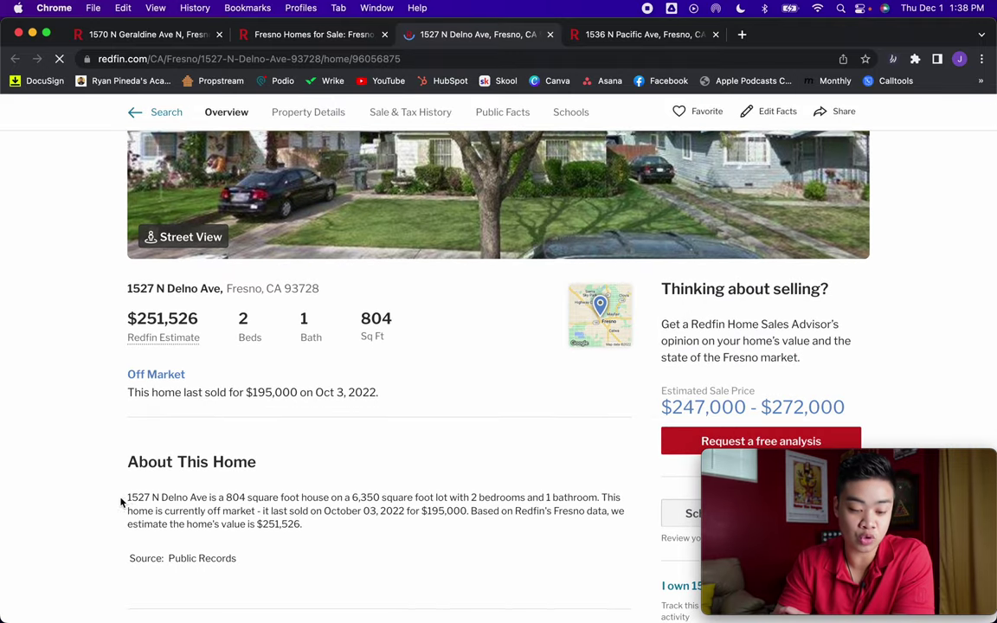
left_click_drag(126, 284, 128, 497)
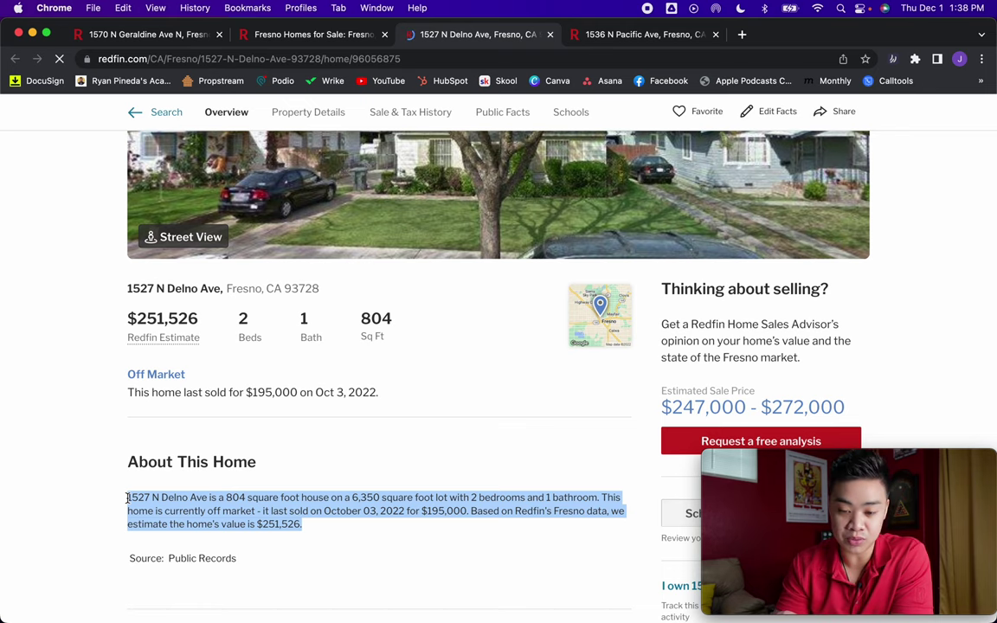
scroll(130, 485, "down", 10)
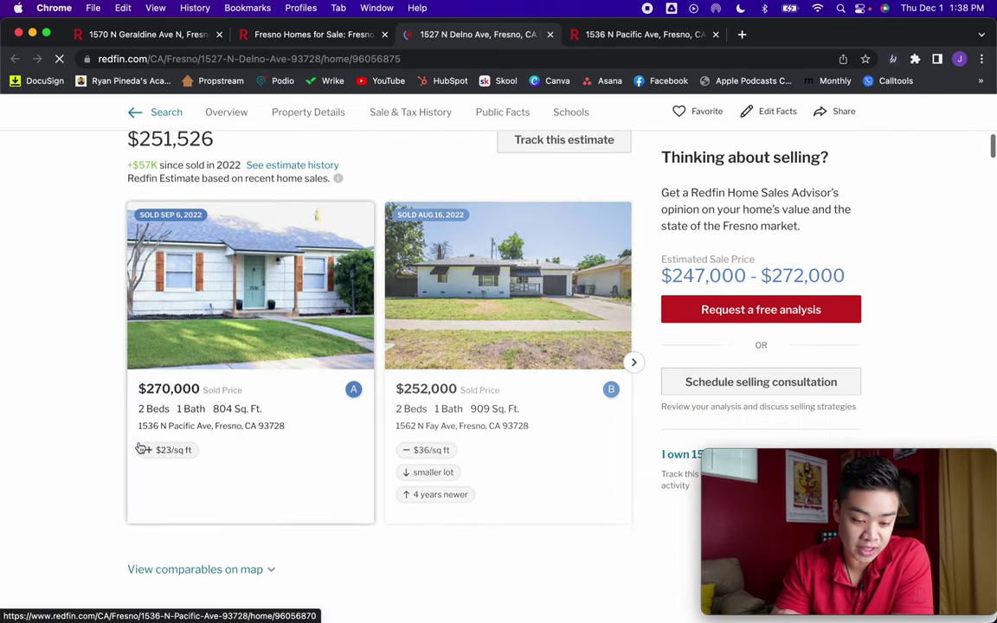
scroll(140, 447, "up", 12)
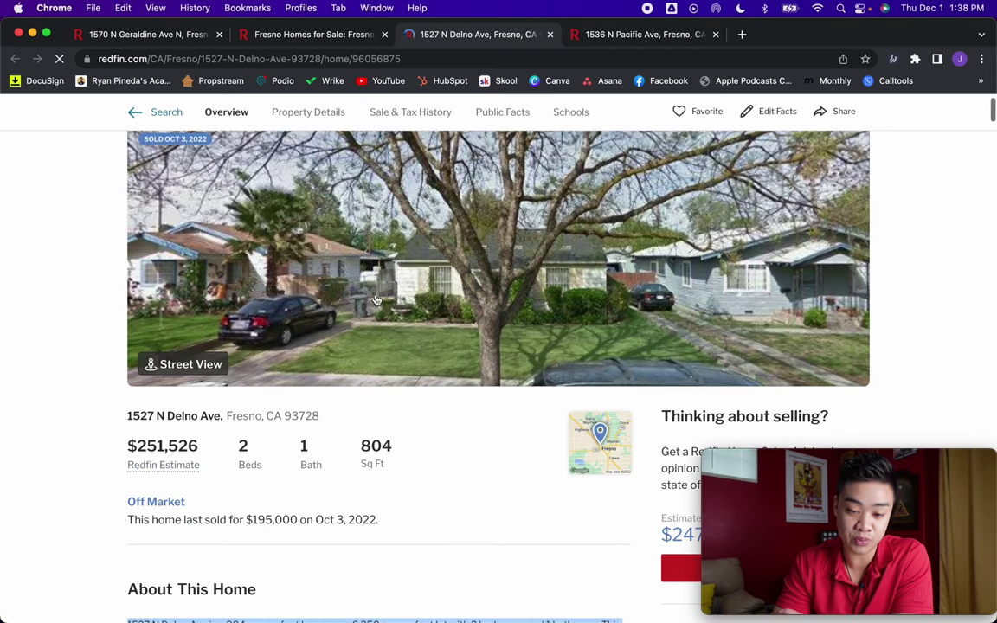
- Close the $195,000 house's listing and compare the prices, sizes and sale dates of the three sold homes in the results
left_click(550, 35)
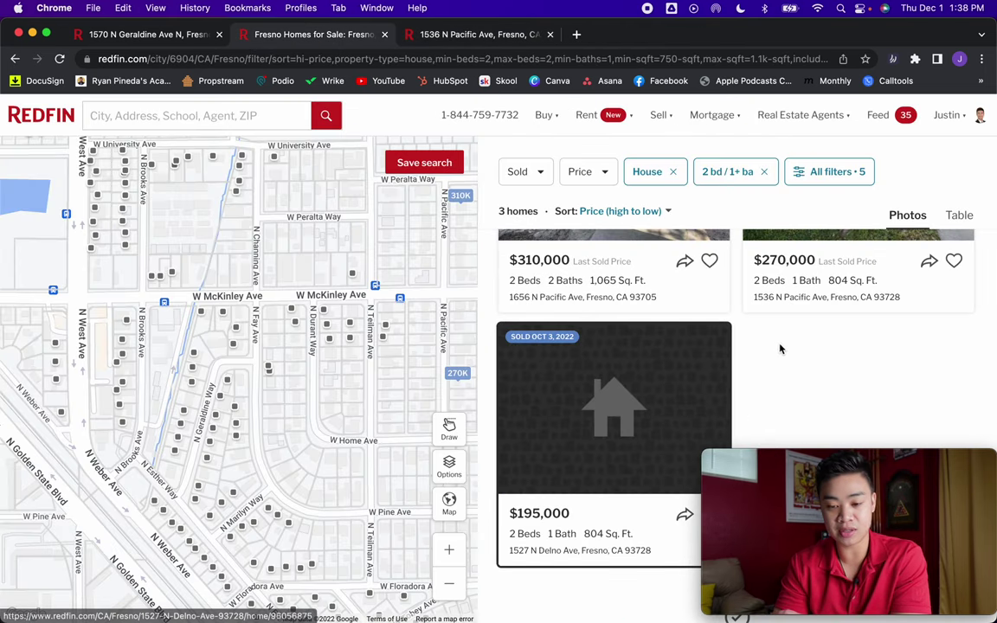
scroll(669, 320, "up", 5)
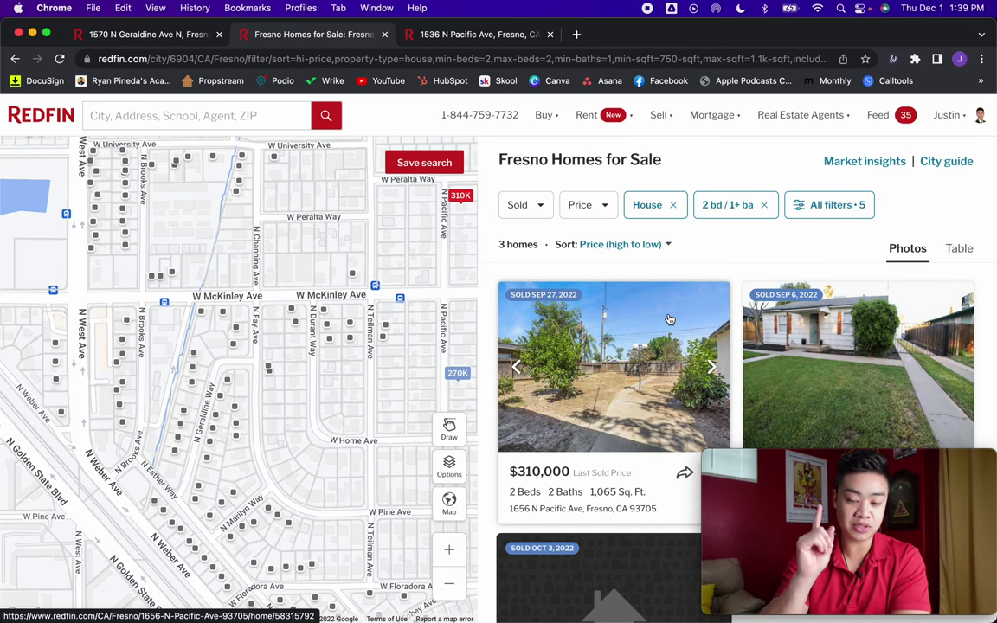
scroll(631, 294, "down", 2)
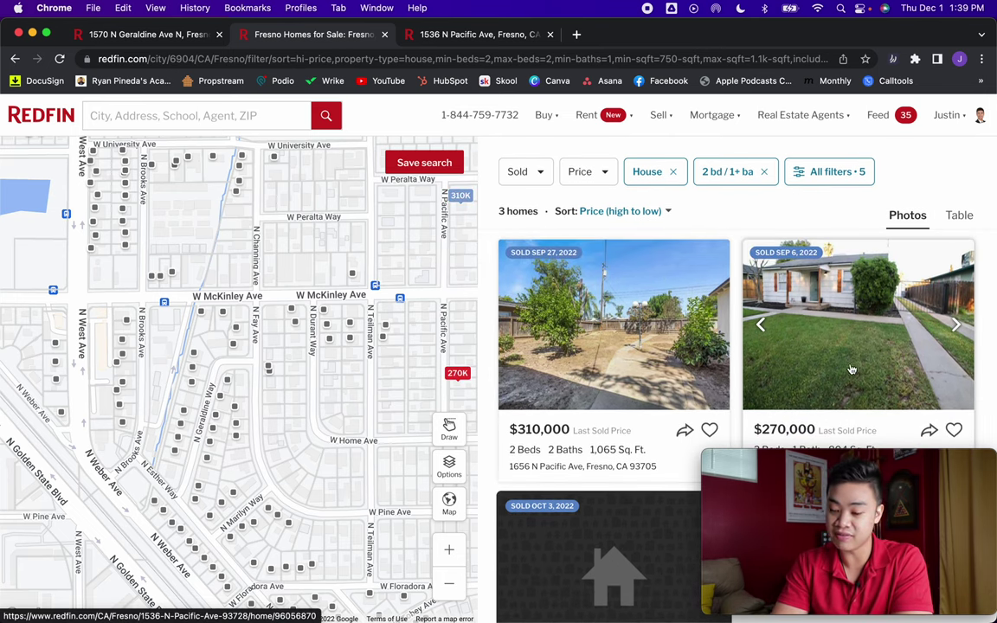
scroll(879, 317, "down", 2)
scroll(880, 316, "down", 2)
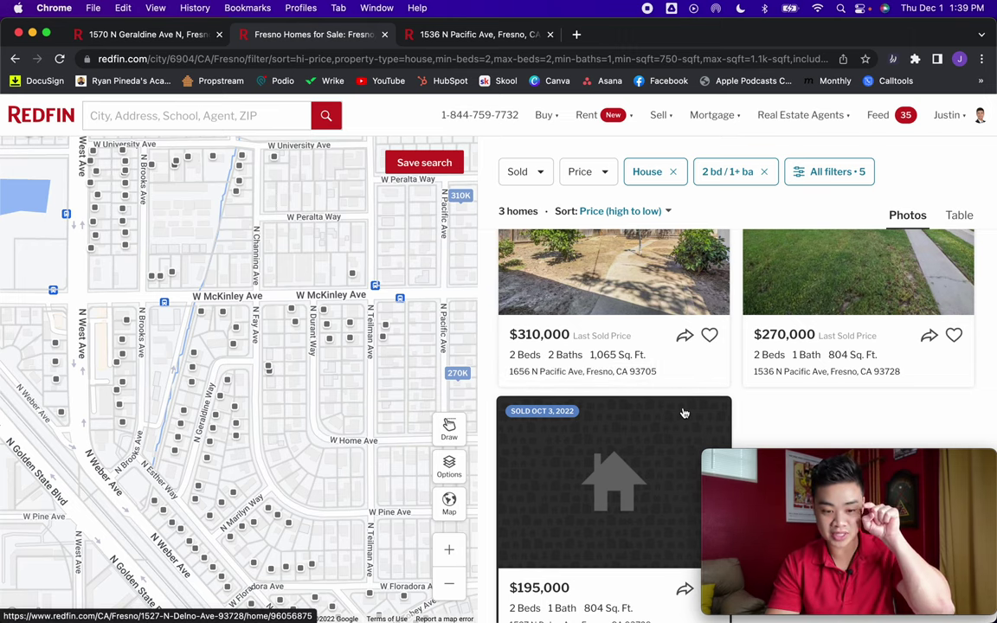
- Widen the map's search area by one zoom level and extend the sold filter to the last 6 months
left_click(451, 592)
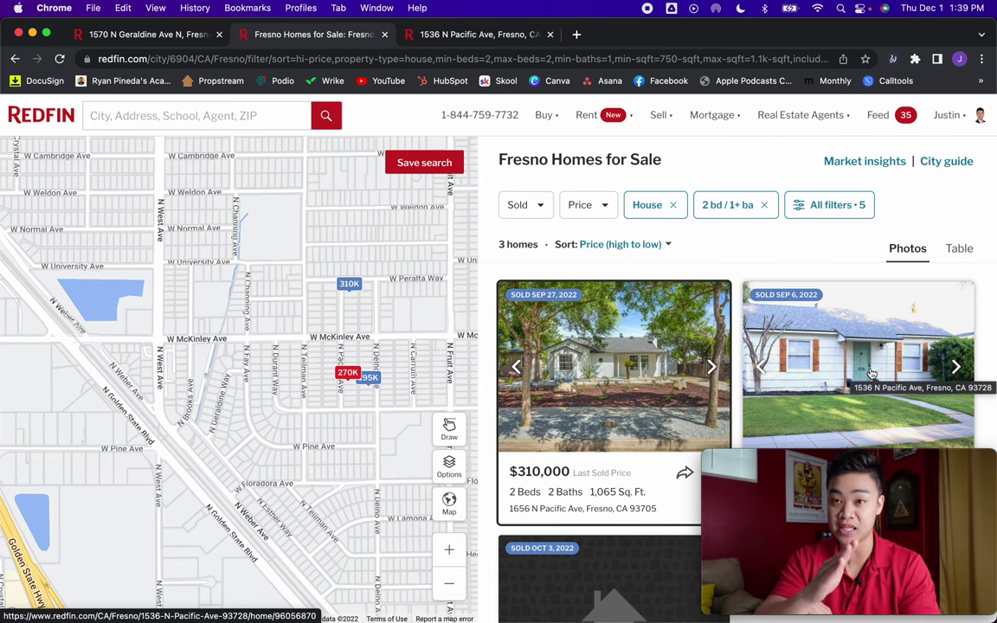
scroll(871, 372, "down", 1)
scroll(872, 372, "up", 1)
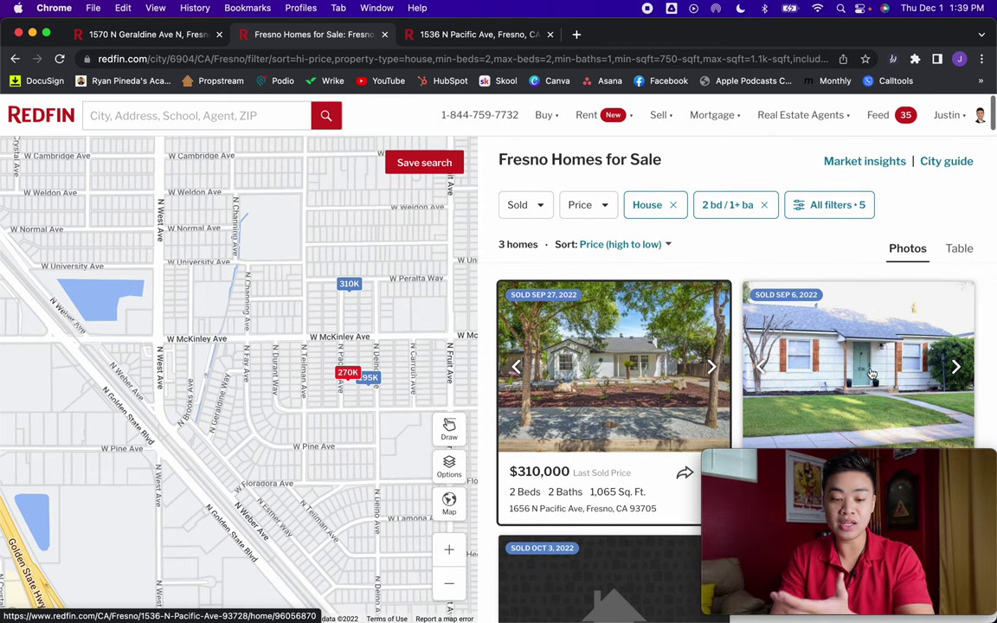
left_click(527, 208)
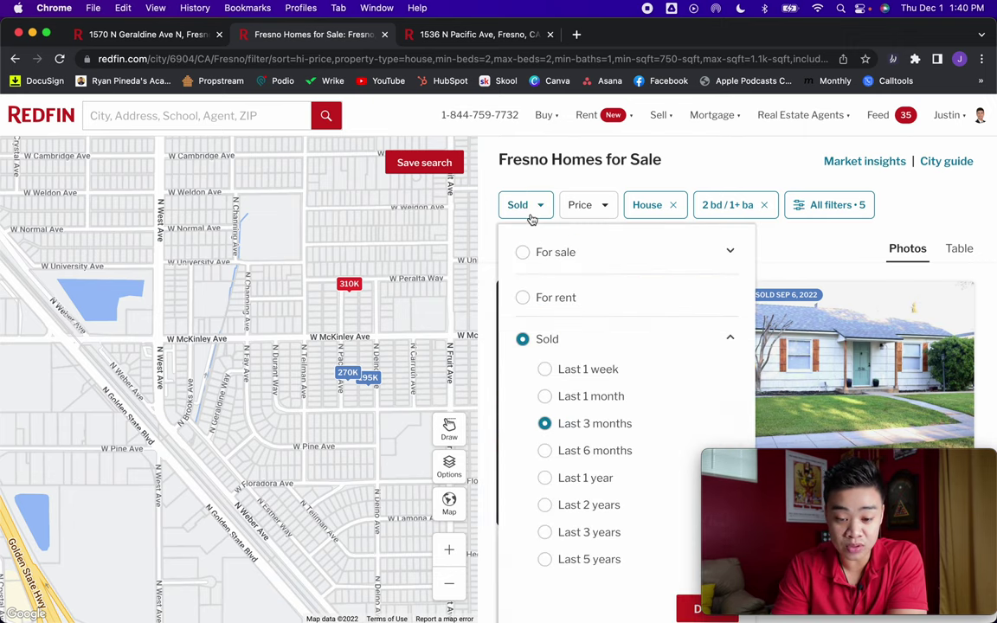
left_click(544, 452)
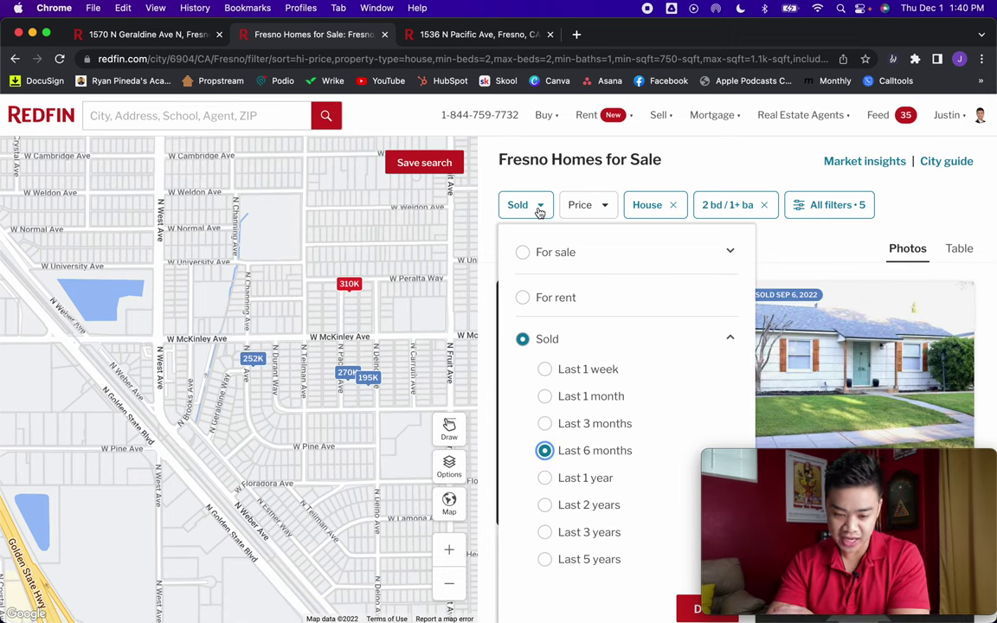
left_click(536, 211)
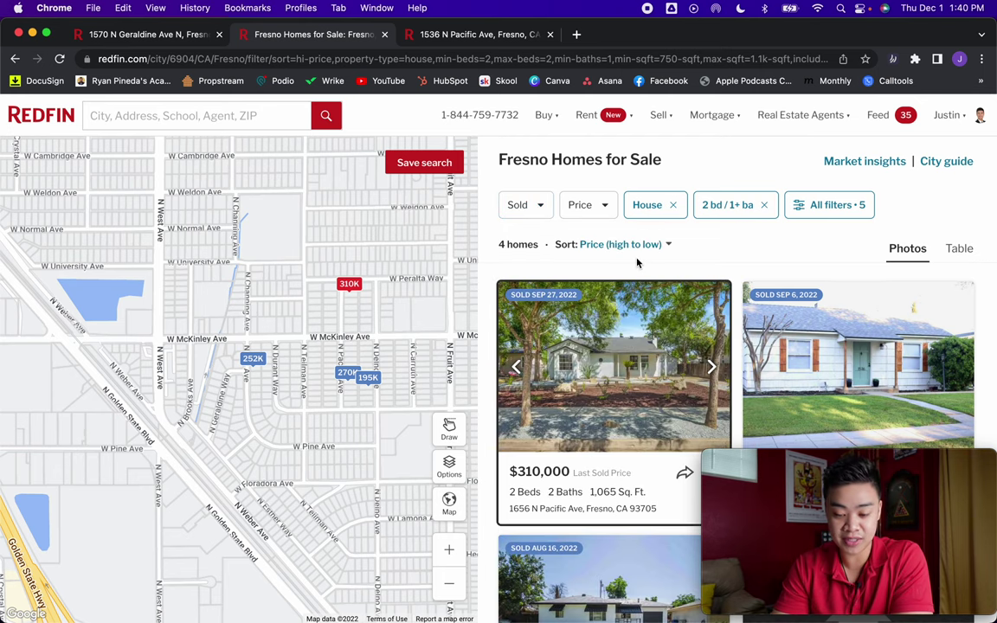
- Review the updated sold homes, open the $252,000 house's listing and highlight the line saying when it sold
scroll(636, 262, "down", 4)
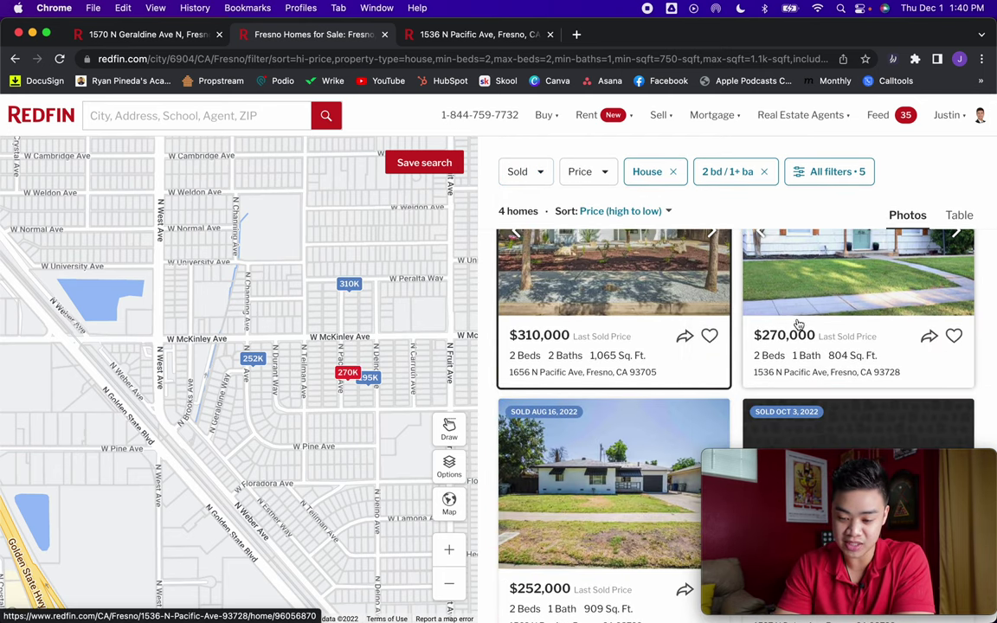
scroll(854, 291, "down", 4)
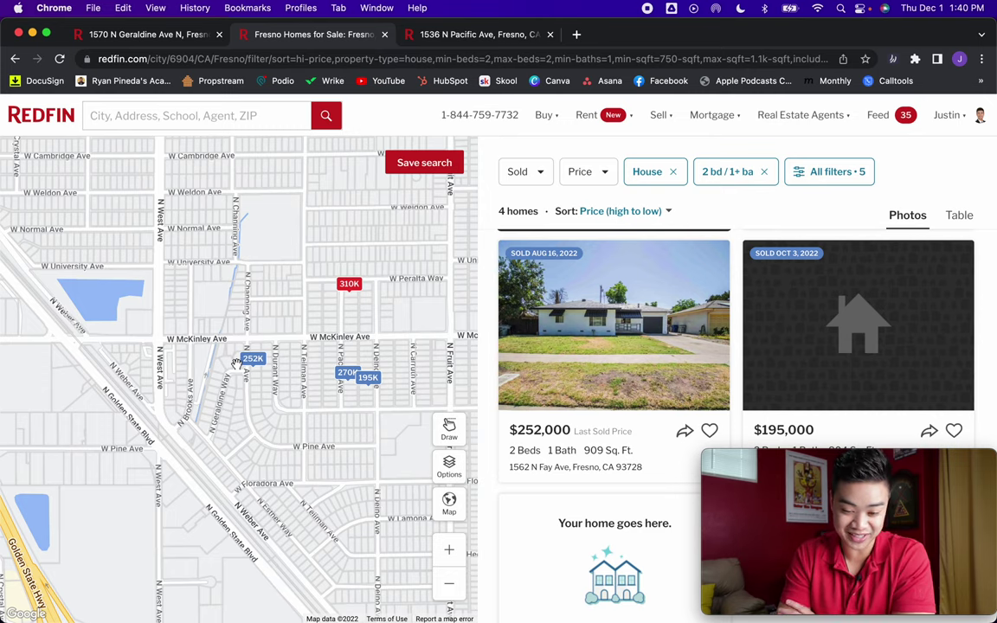
left_click(603, 338)
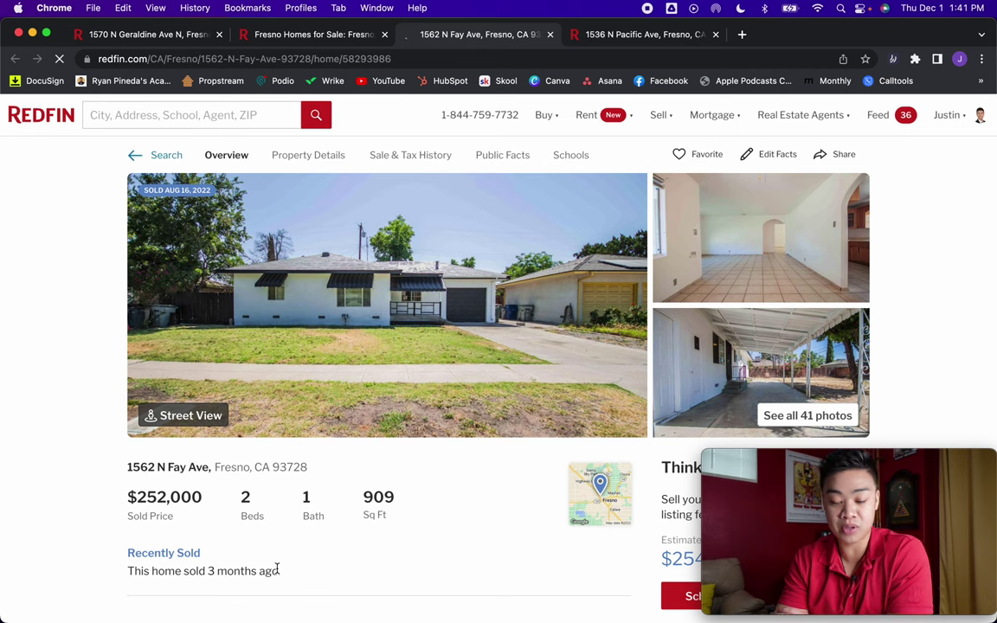
scroll(349, 515, "down", 2)
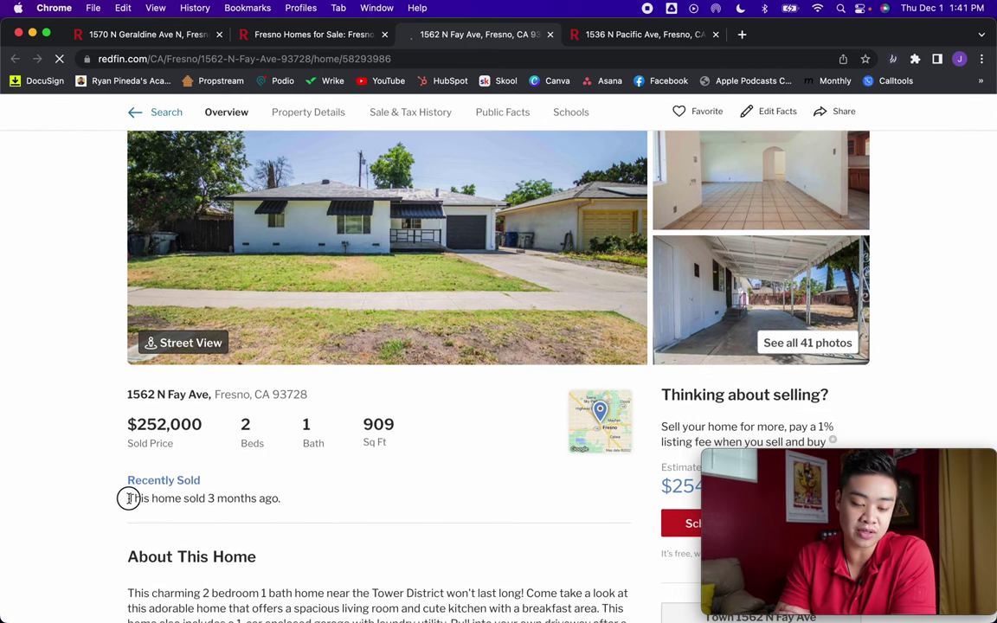
left_click_drag(128, 501, 309, 501)
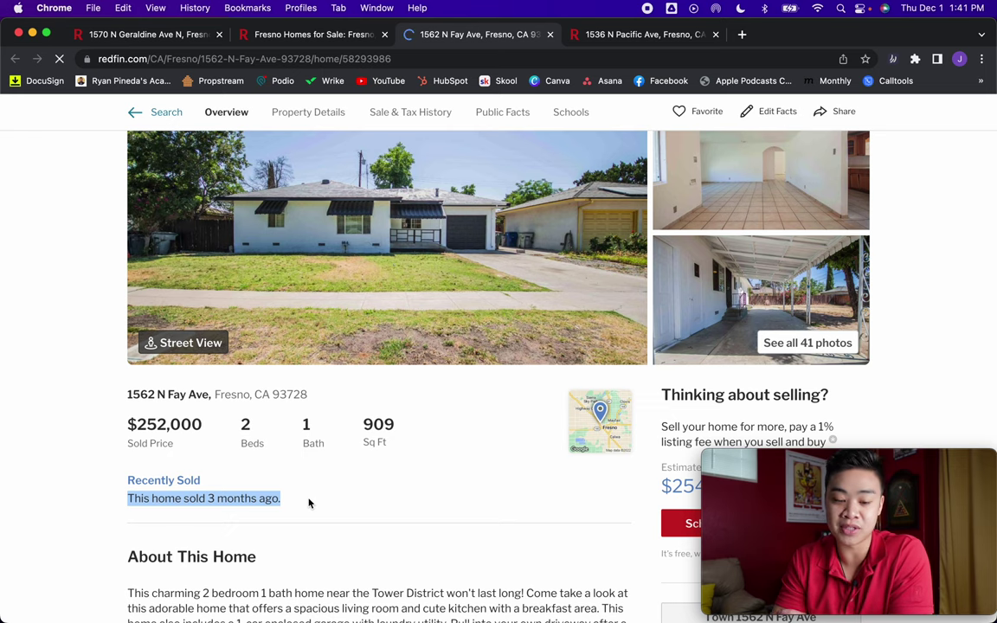
left_click(308, 502)
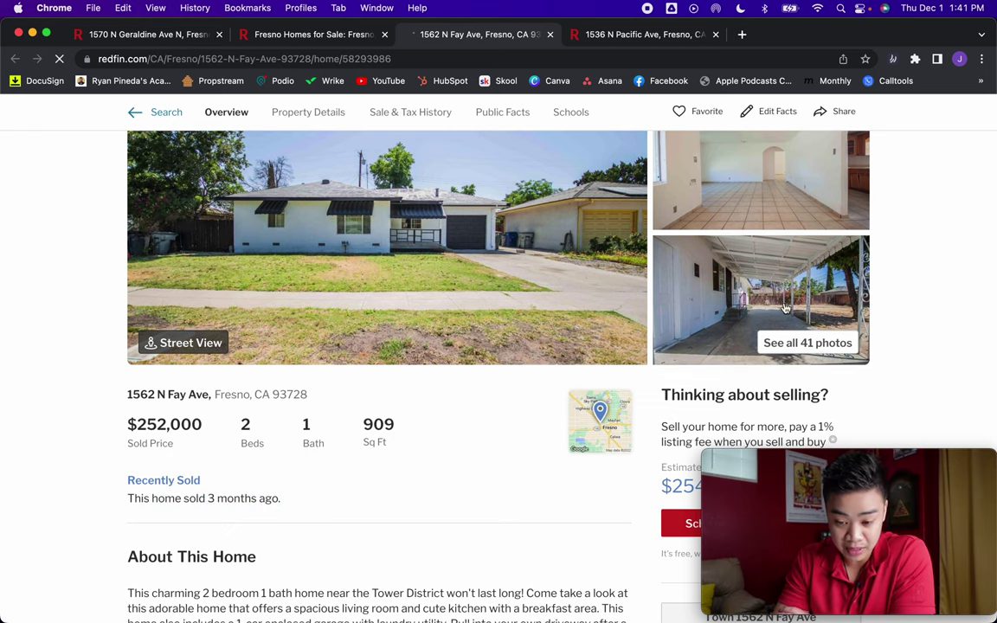
- Open the $252,000 house's full photo gallery and view the living room photos through to the archway into the breakfast area
left_click(783, 342)
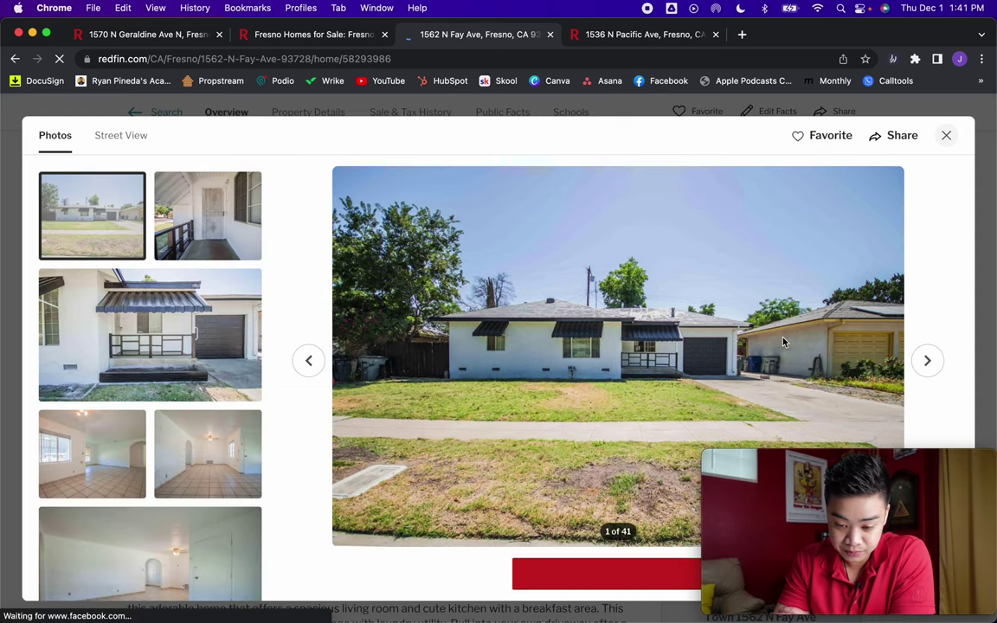
scroll(197, 312, "down", 4)
left_click(203, 323)
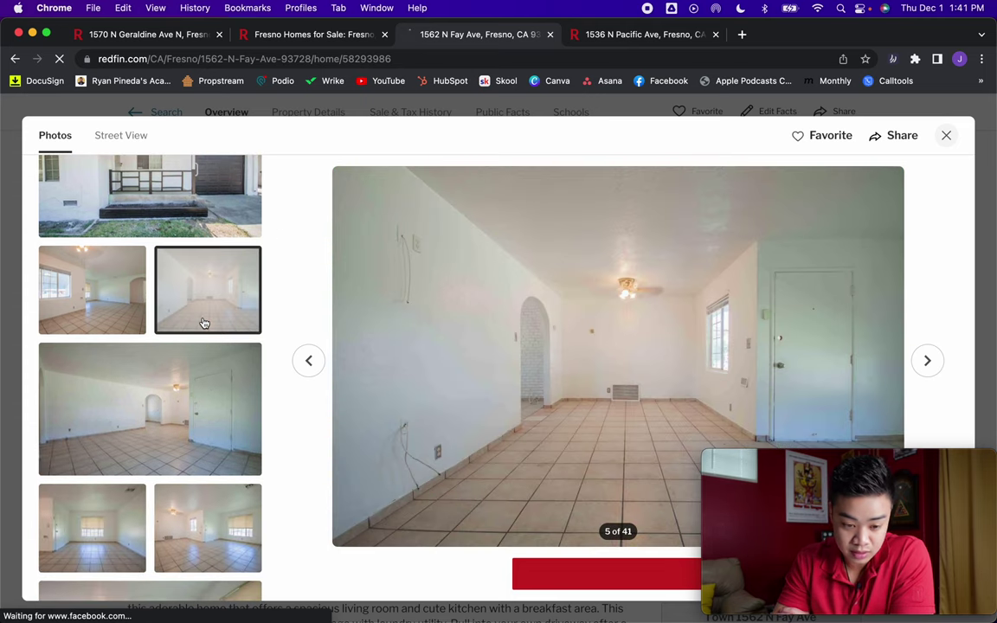
scroll(203, 323, "up", 1)
left_click(193, 432)
scroll(189, 431, "down", 3)
left_click(190, 429)
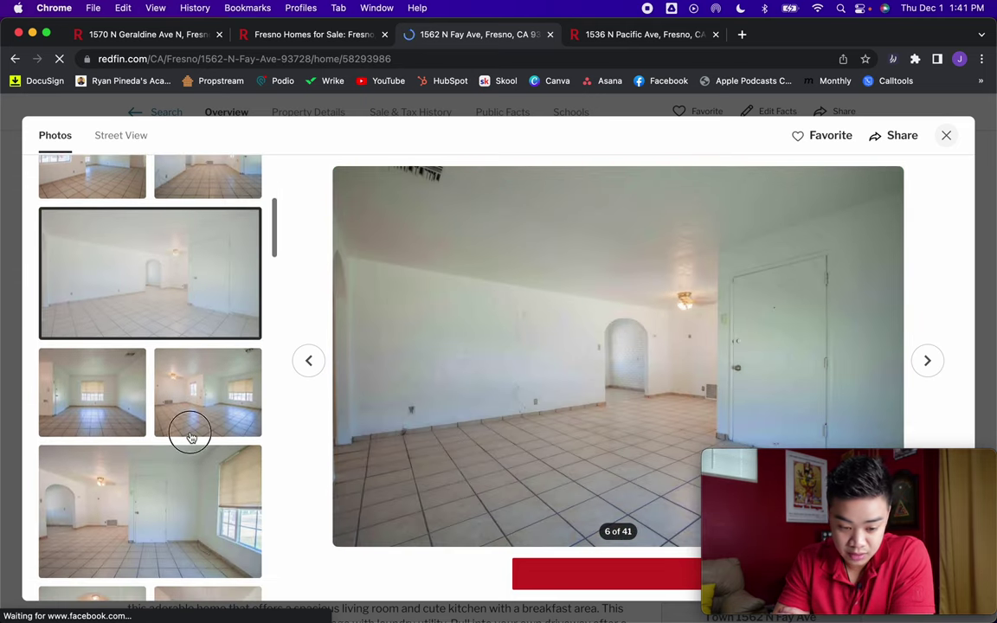
scroll(190, 435, "down", 2)
scroll(190, 428, "down", 1)
left_click(189, 415)
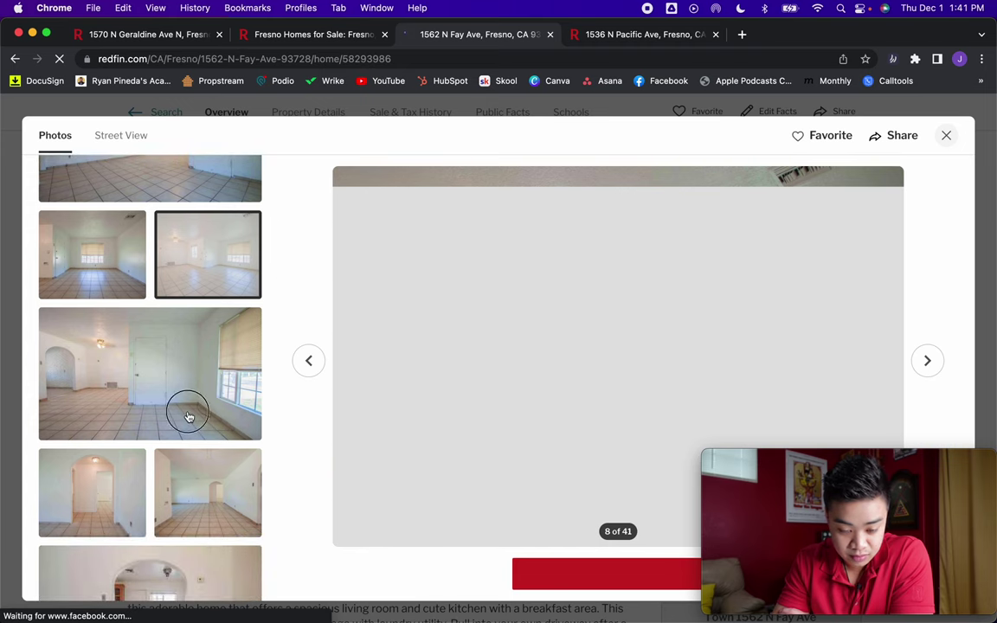
scroll(187, 417, "down", 4)
left_click(188, 417)
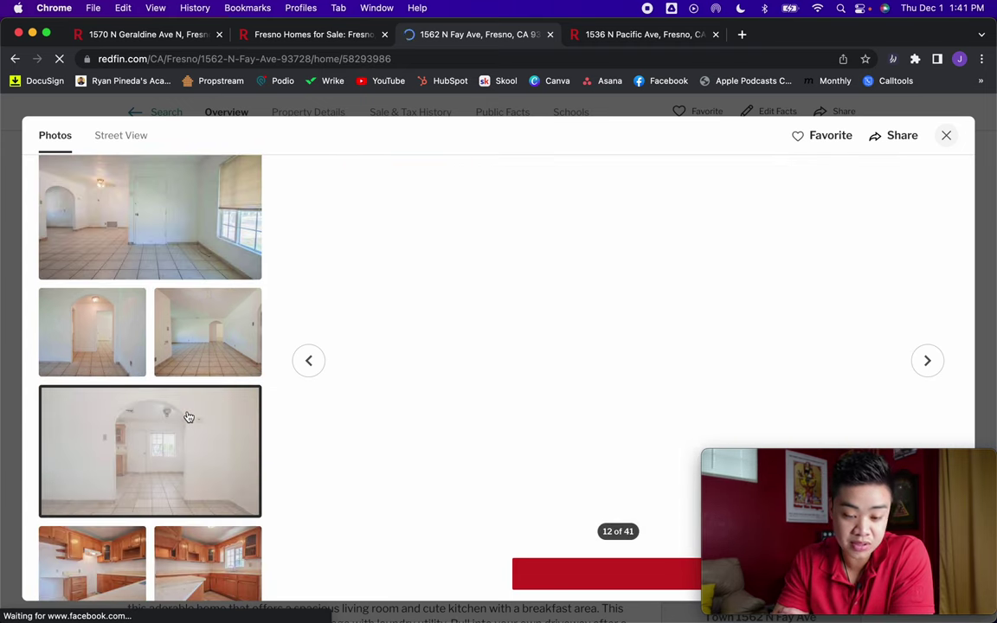
- View the $252,000 house's three kitchen photos in the gallery to judge the condition of its cabinets and counters
scroll(187, 420, "down", 2)
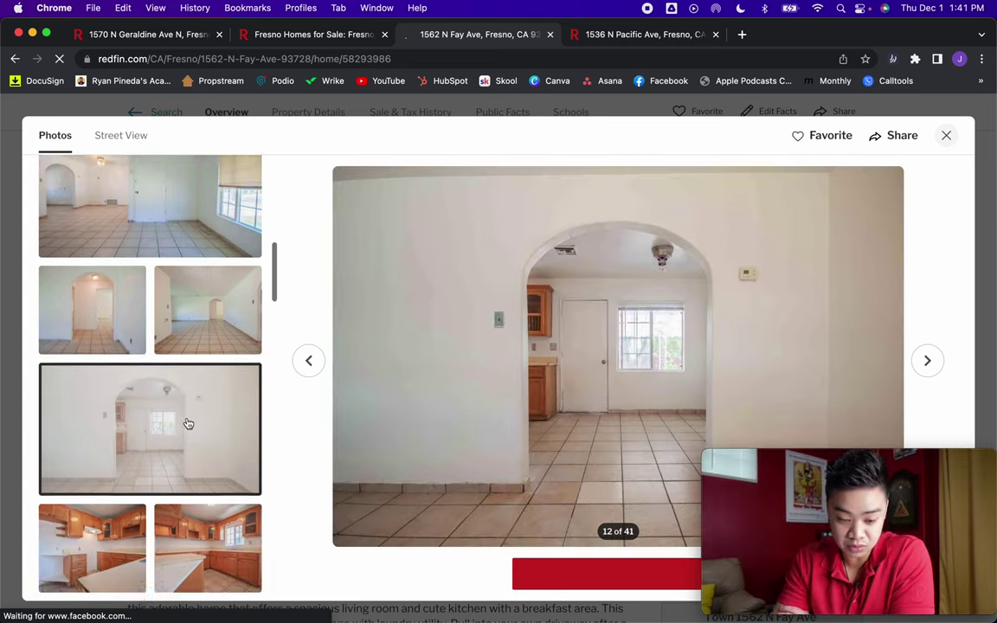
left_click(89, 450)
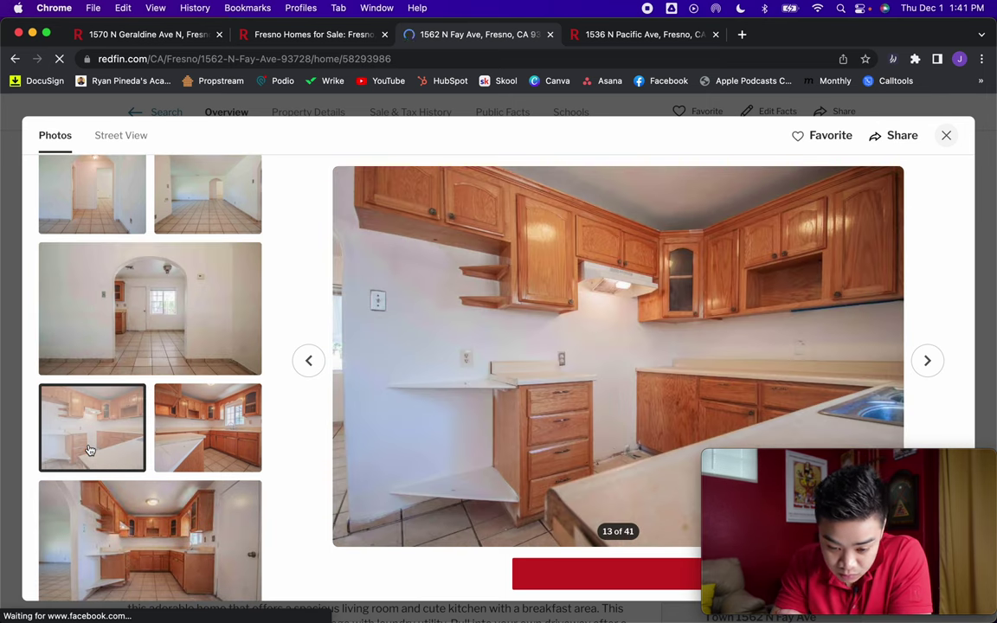
left_click(195, 424)
scroll(197, 424, "down", 3)
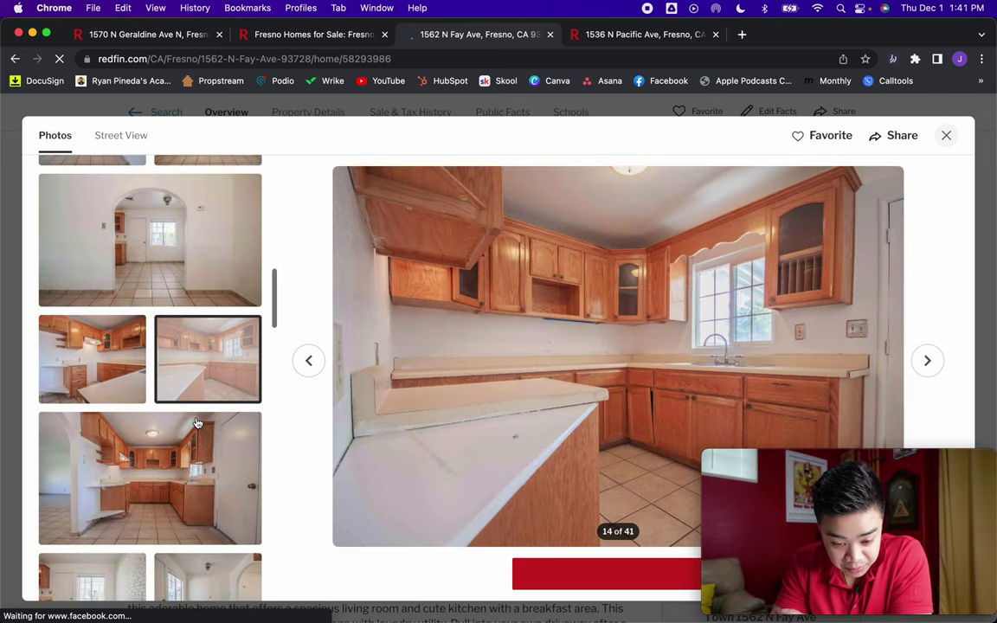
left_click(198, 469)
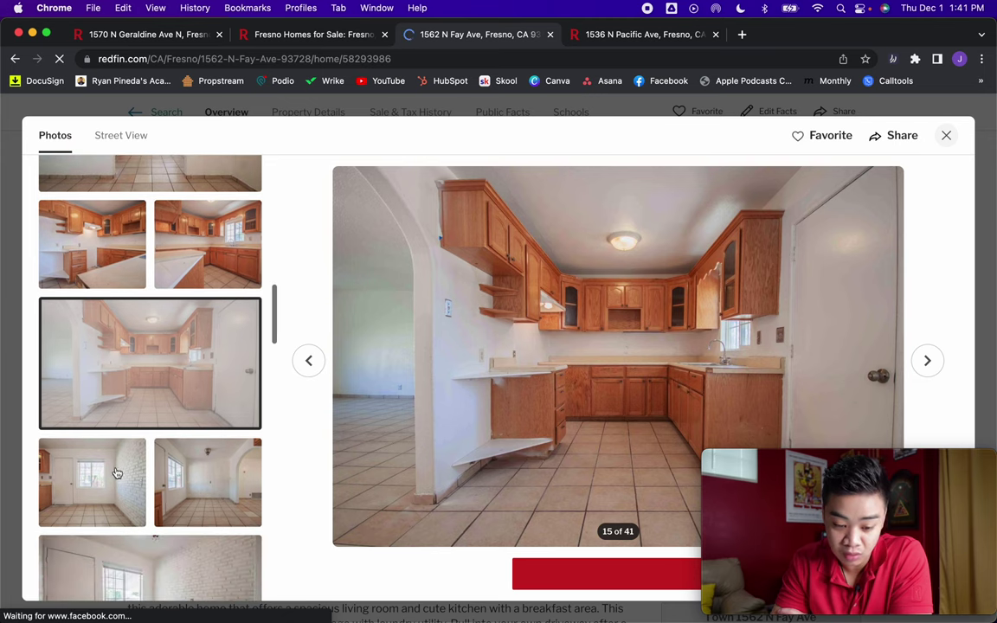
- View the $252,000 house's breakfast area photos in the gallery, including the one with the white brick wall
left_click(111, 471)
scroll(111, 471, "down", 4)
left_click(150, 407)
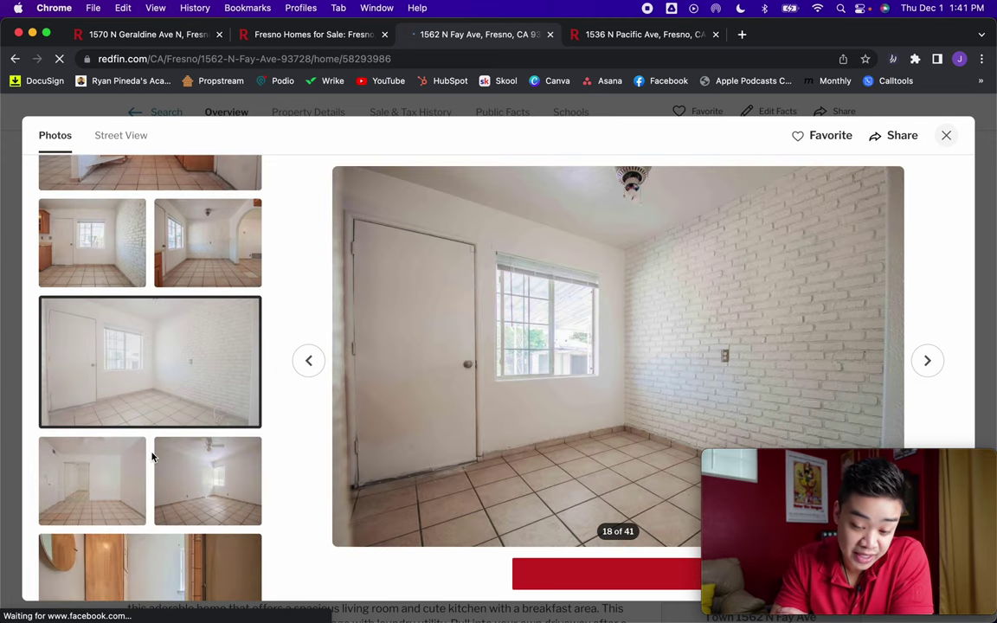
- View the $252,000 house's bathroom photos and the first photo of the tiled room with the ceiling fan to judge their condition
scroll(152, 450, "down", 3)
left_click(152, 461)
scroll(154, 459, "down", 2)
scroll(155, 458, "down", 2)
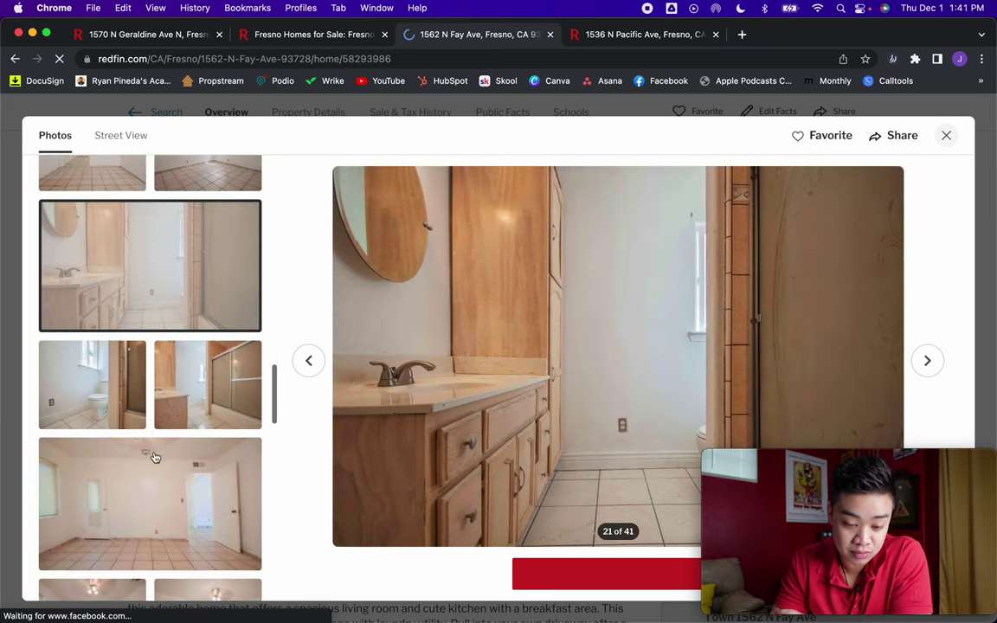
left_click(188, 372)
left_click(109, 381)
scroll(107, 379, "down", 2)
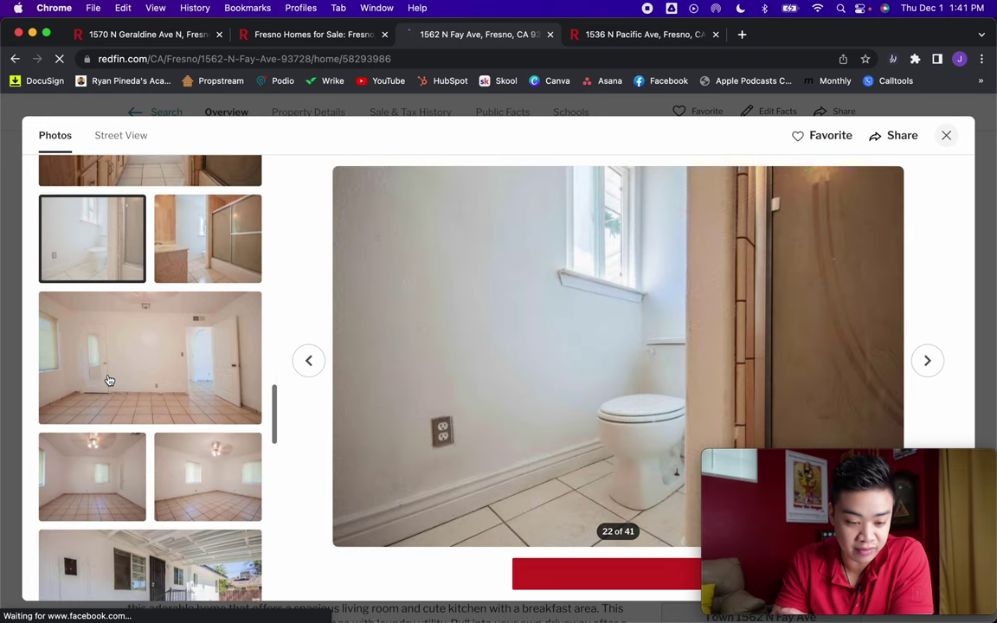
left_click(108, 379)
scroll(107, 379, "down", 2)
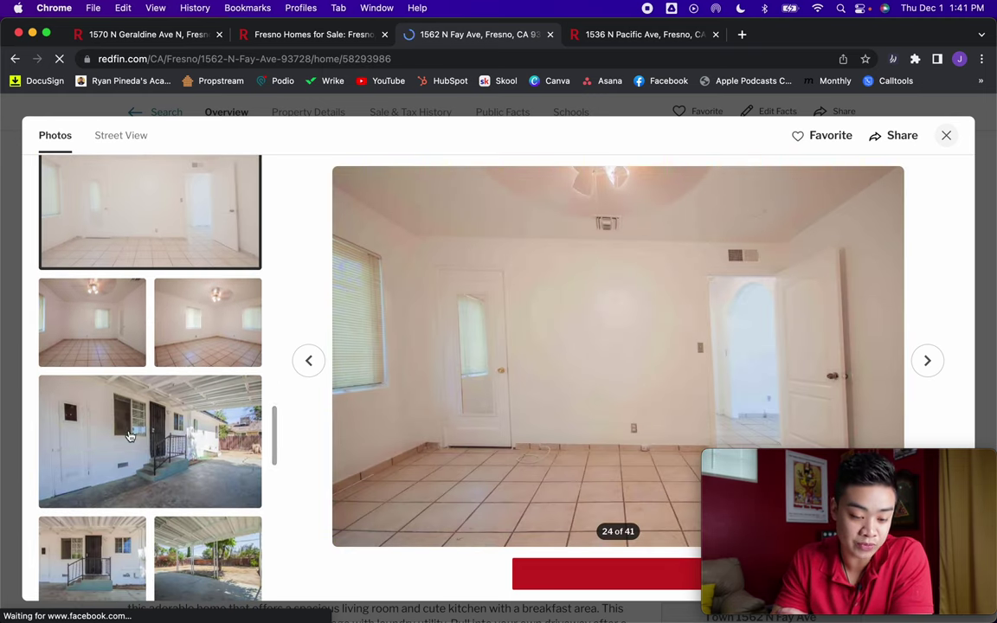
- View the $252,000 house's covered patio and backyard photos, and close the photo gallery
scroll(139, 398, "down", 2)
left_click(192, 380)
scroll(192, 385, "down", 2)
scroll(194, 389, "down", 2)
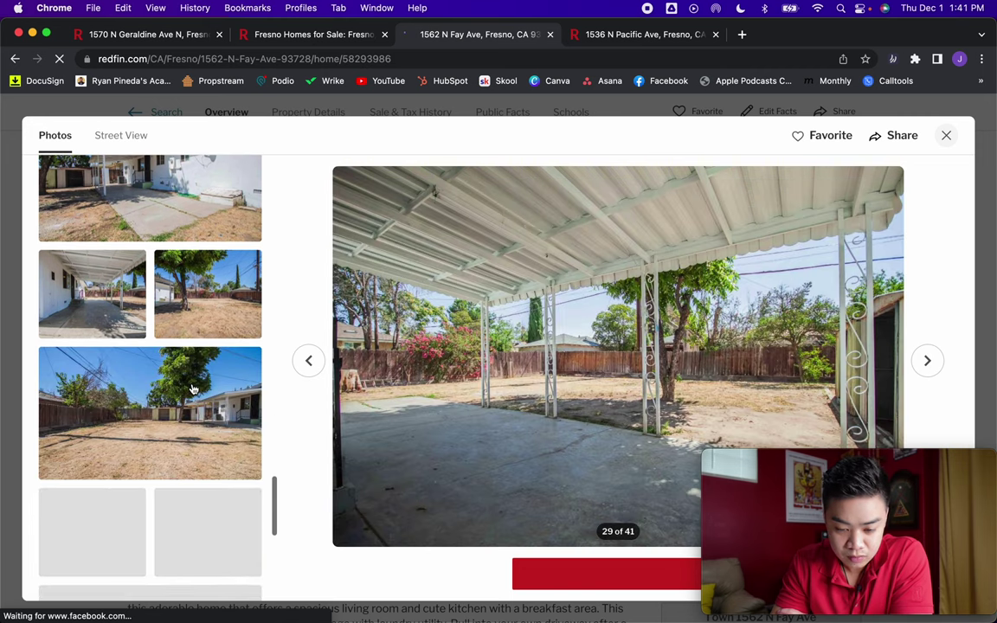
left_click(194, 390)
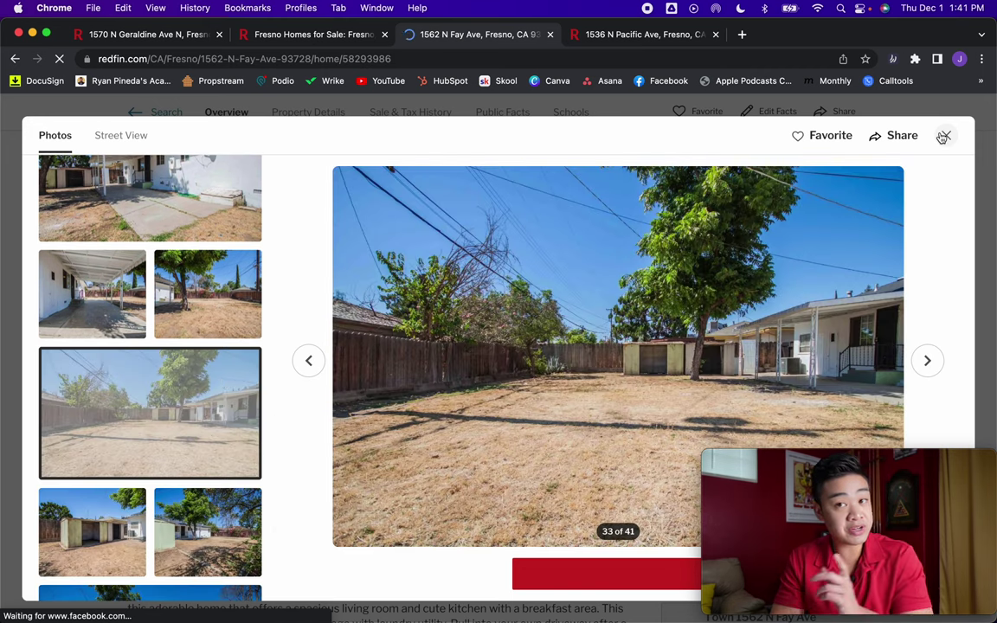
left_click(945, 136)
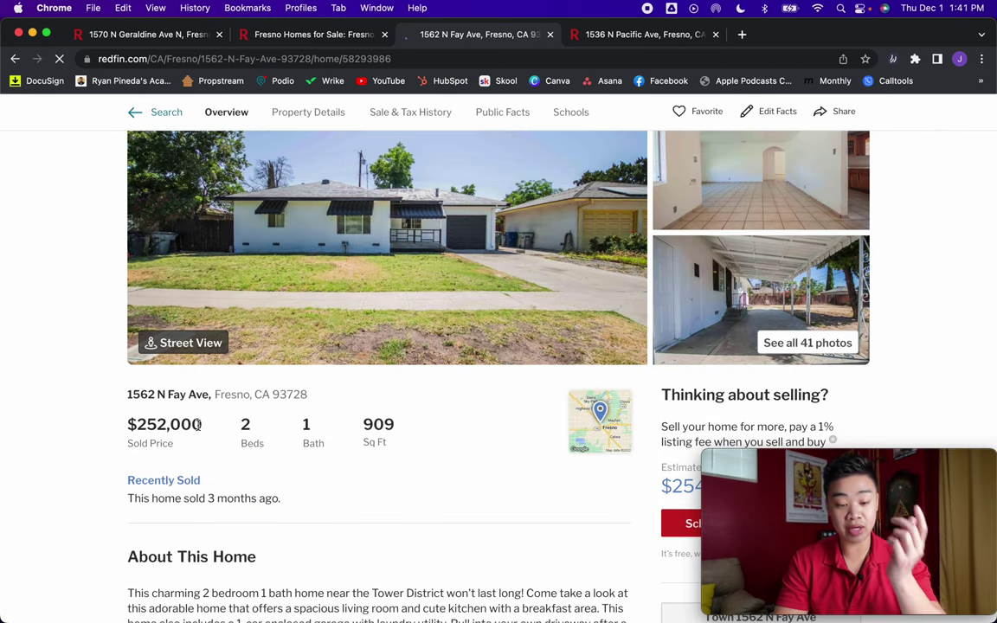
- Return to the start of the $252,000 house's listing and highlight its sold price
scroll(211, 452, "up", 2)
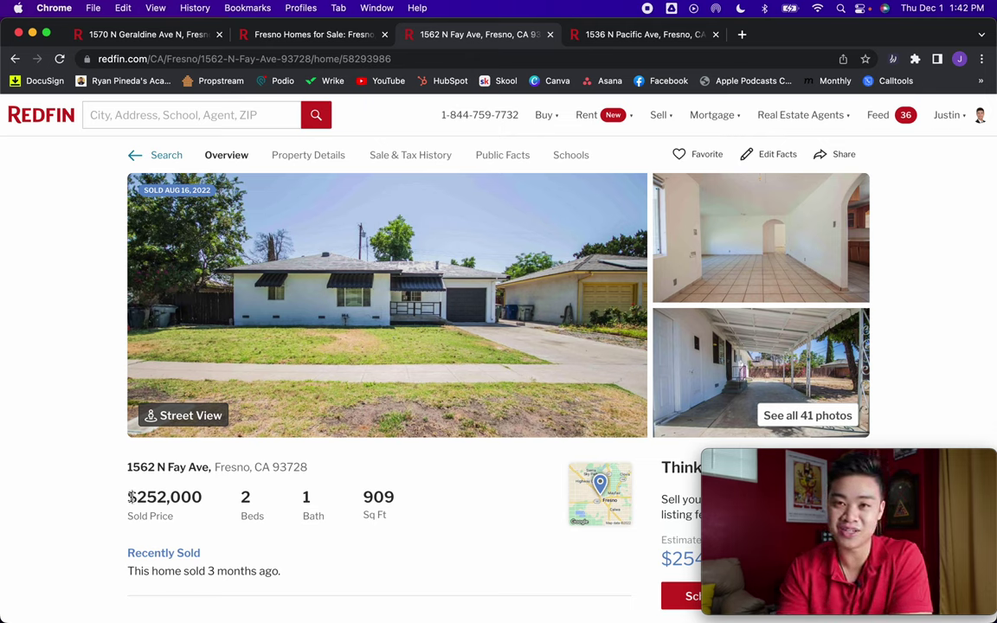
left_click_drag(203, 497, 110, 499)
left_click(132, 497)
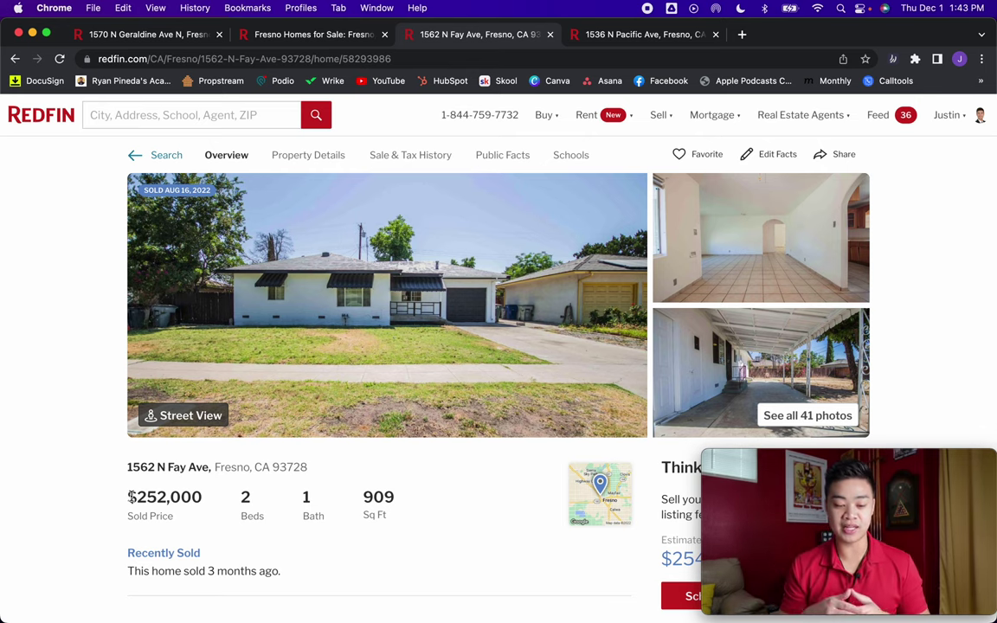
left_click_drag(129, 496, 201, 495)
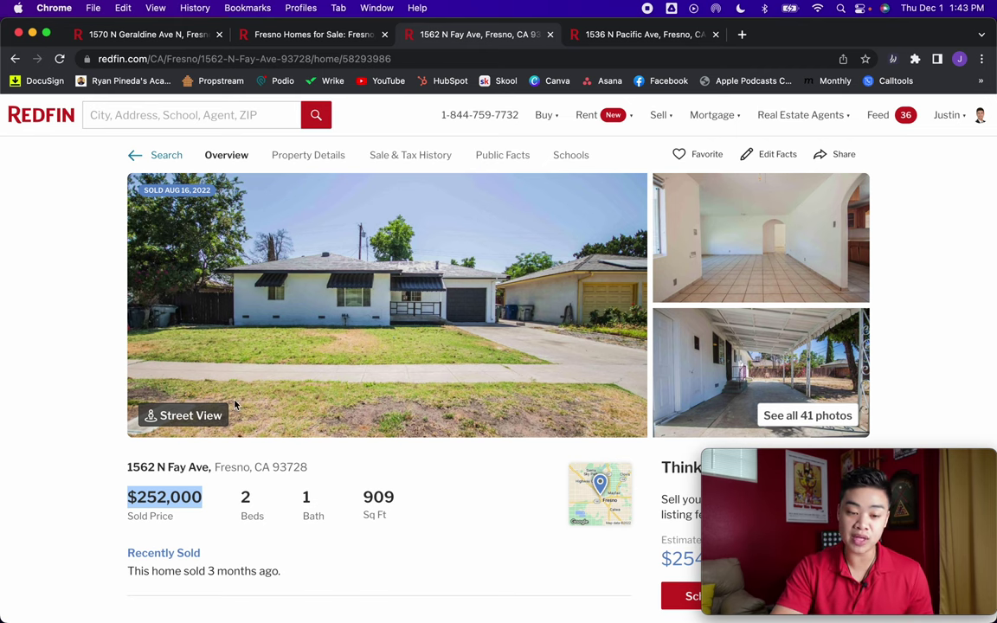
- Revisit the $279,000 house's listing for comparison, and return to the sold homes map zoomed in one level
left_click(173, 35)
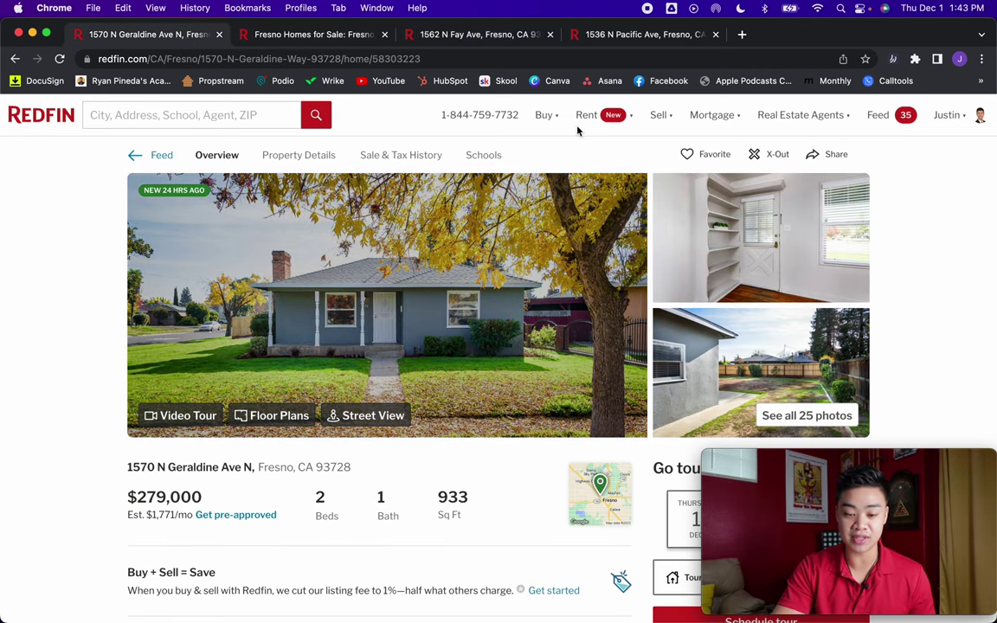
left_click(319, 34)
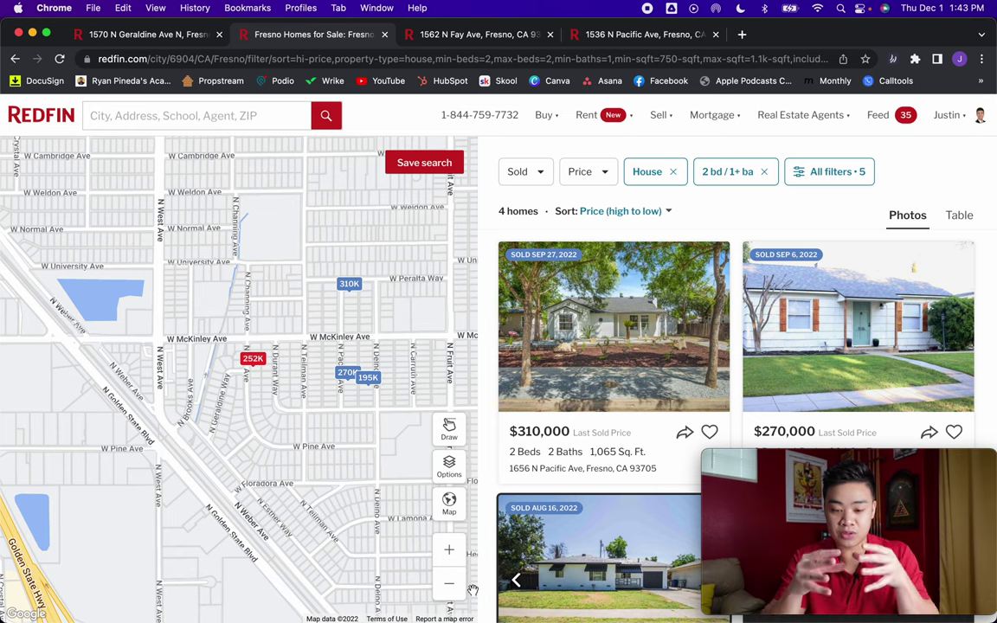
left_click(445, 553)
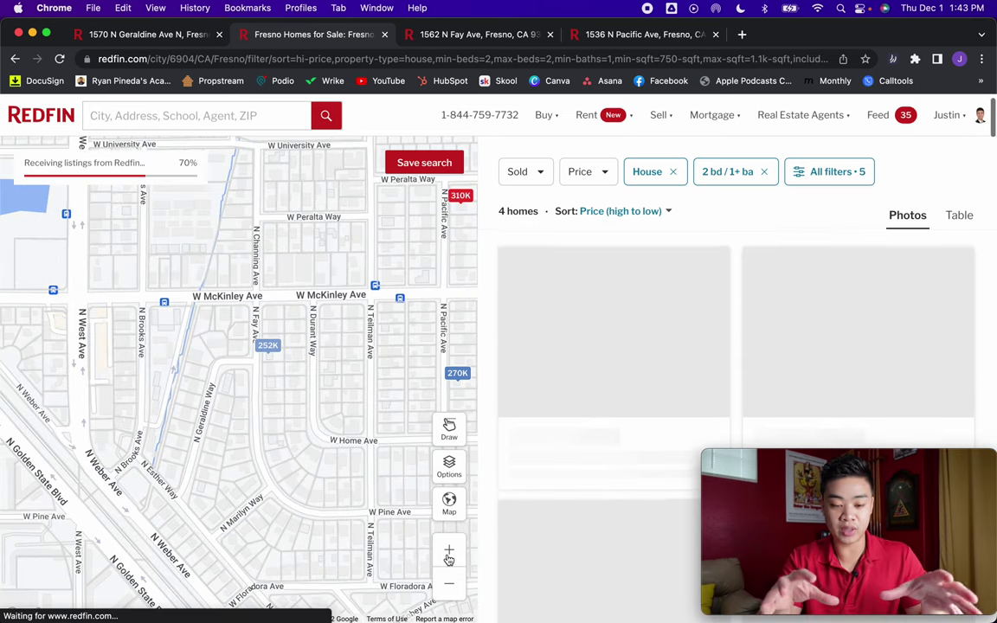